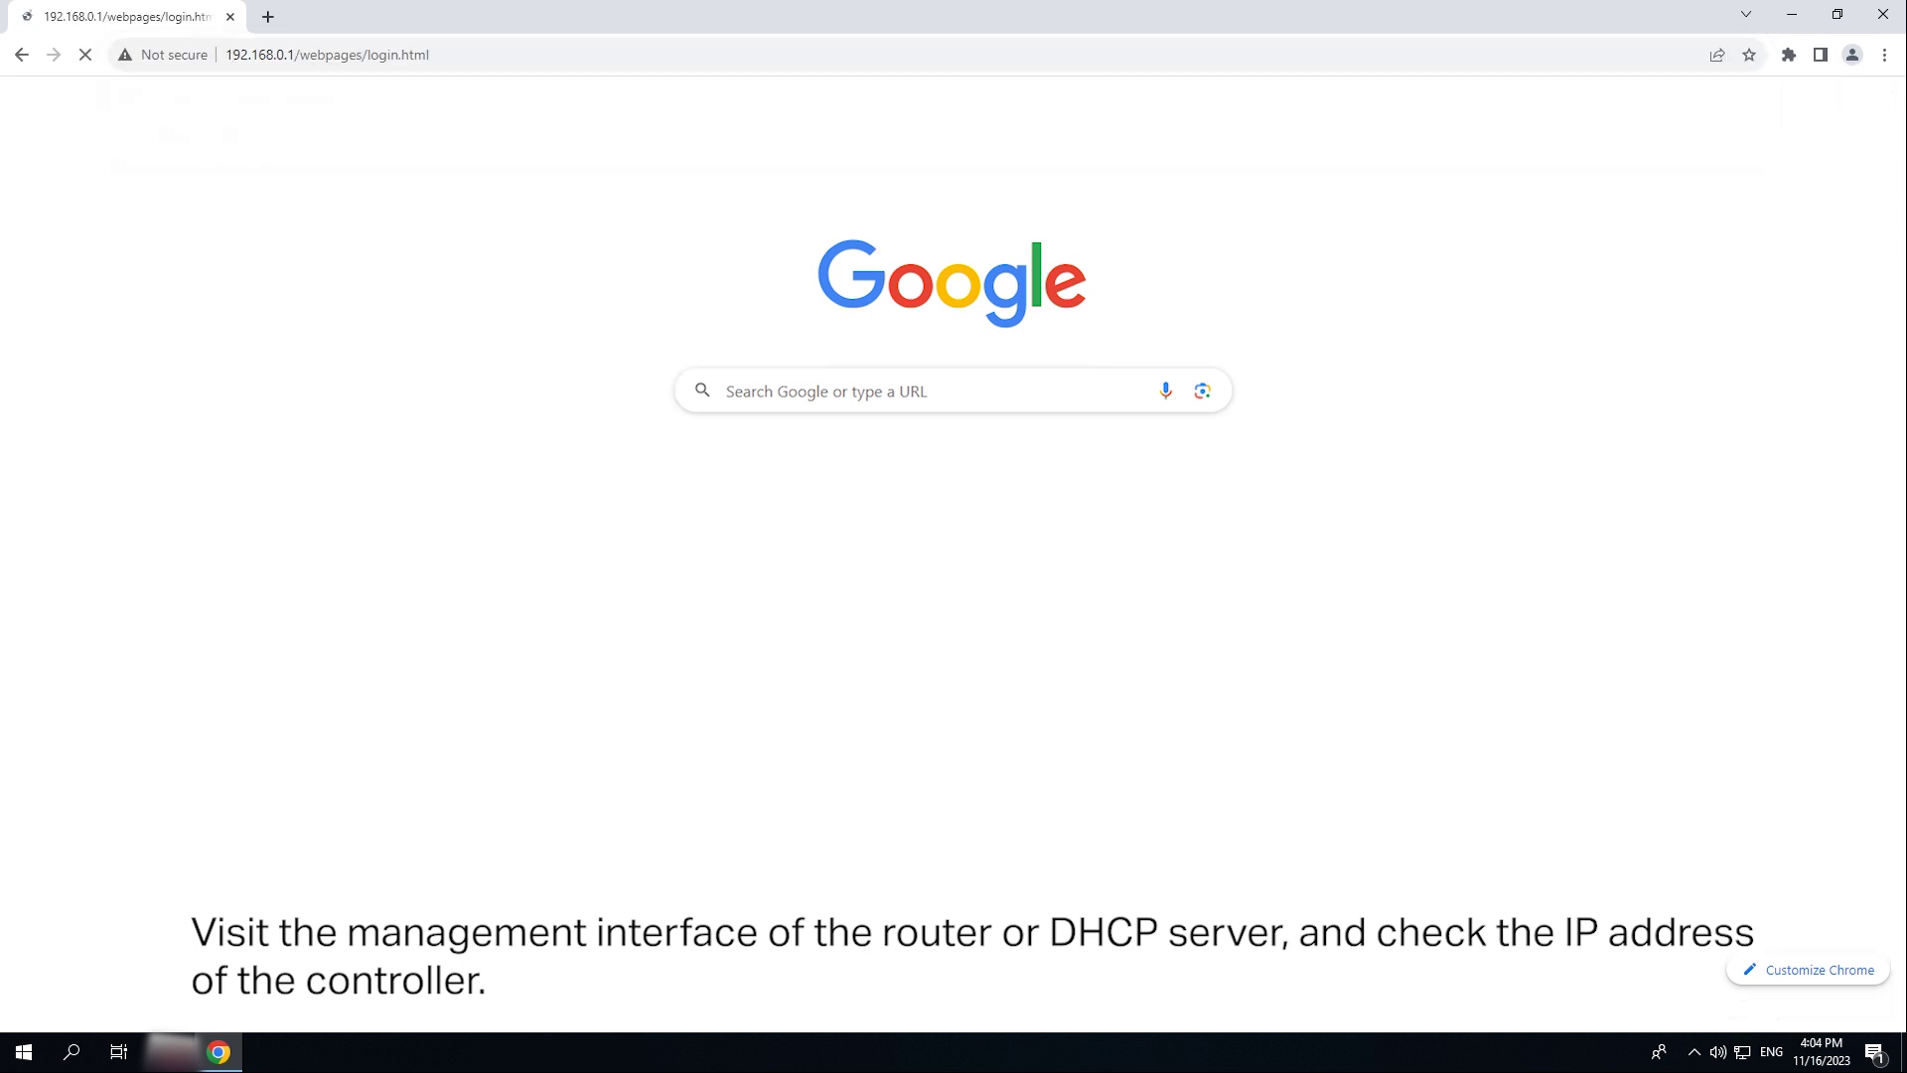
- Log in to the TP-Link router's web management with the admin credentials
left_click(956, 449)
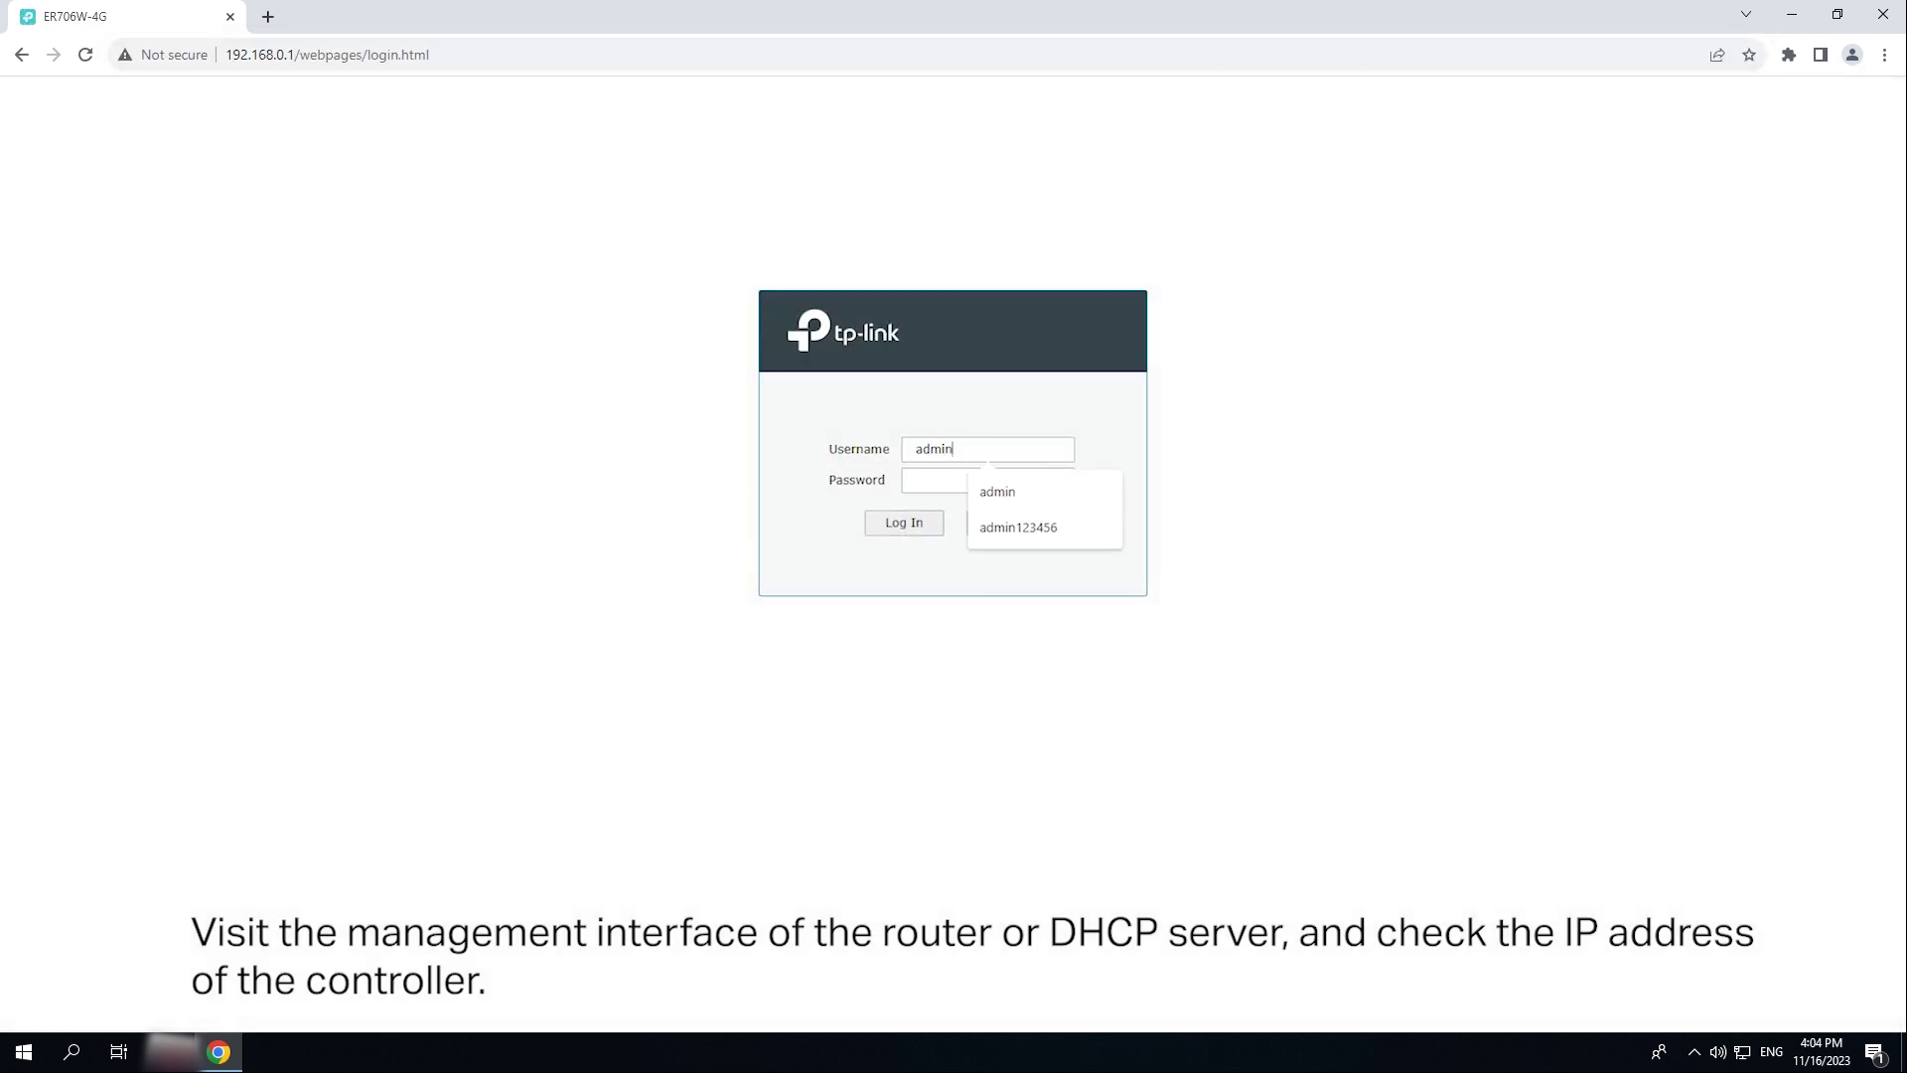
key("Tab")
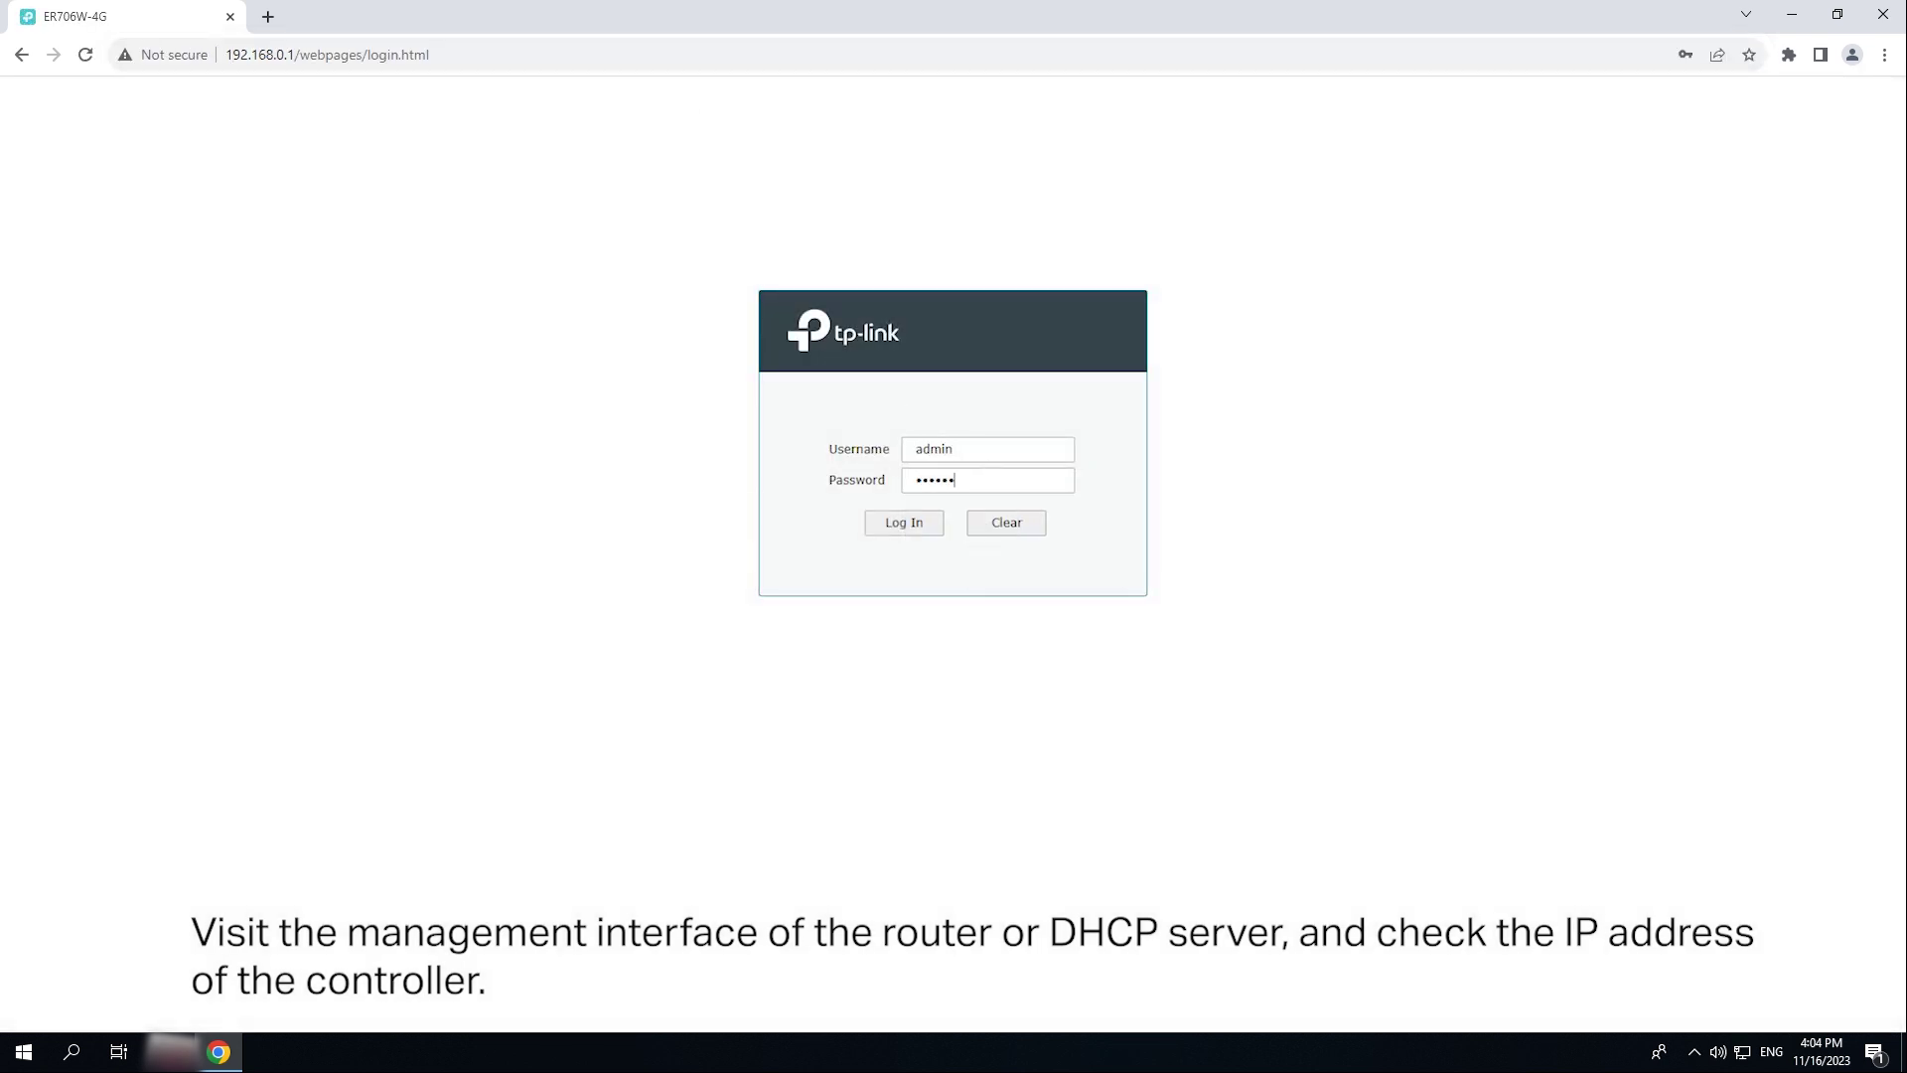
left_click(904, 522)
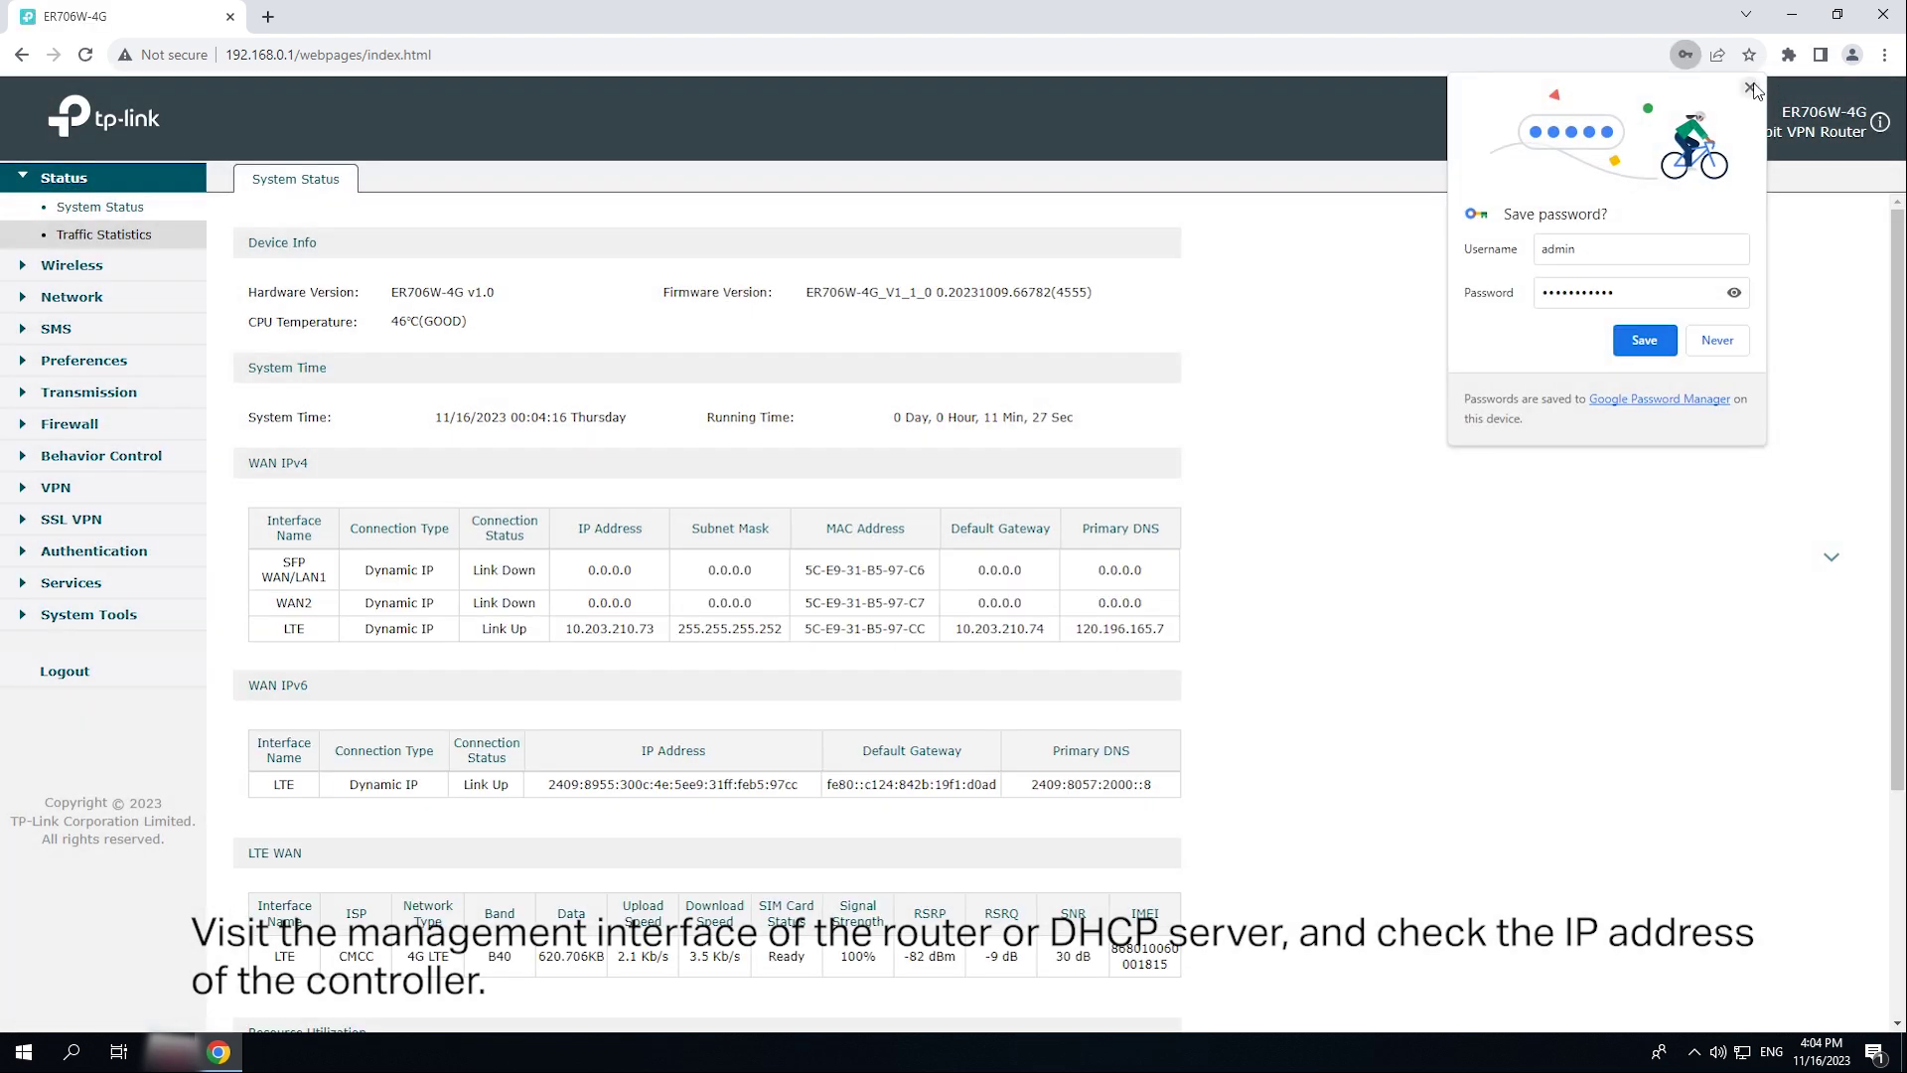
- Show the Network > LAN DHCP client list, revealing OC200_FFAFED at 192.168.0.100
left_click(1750, 88)
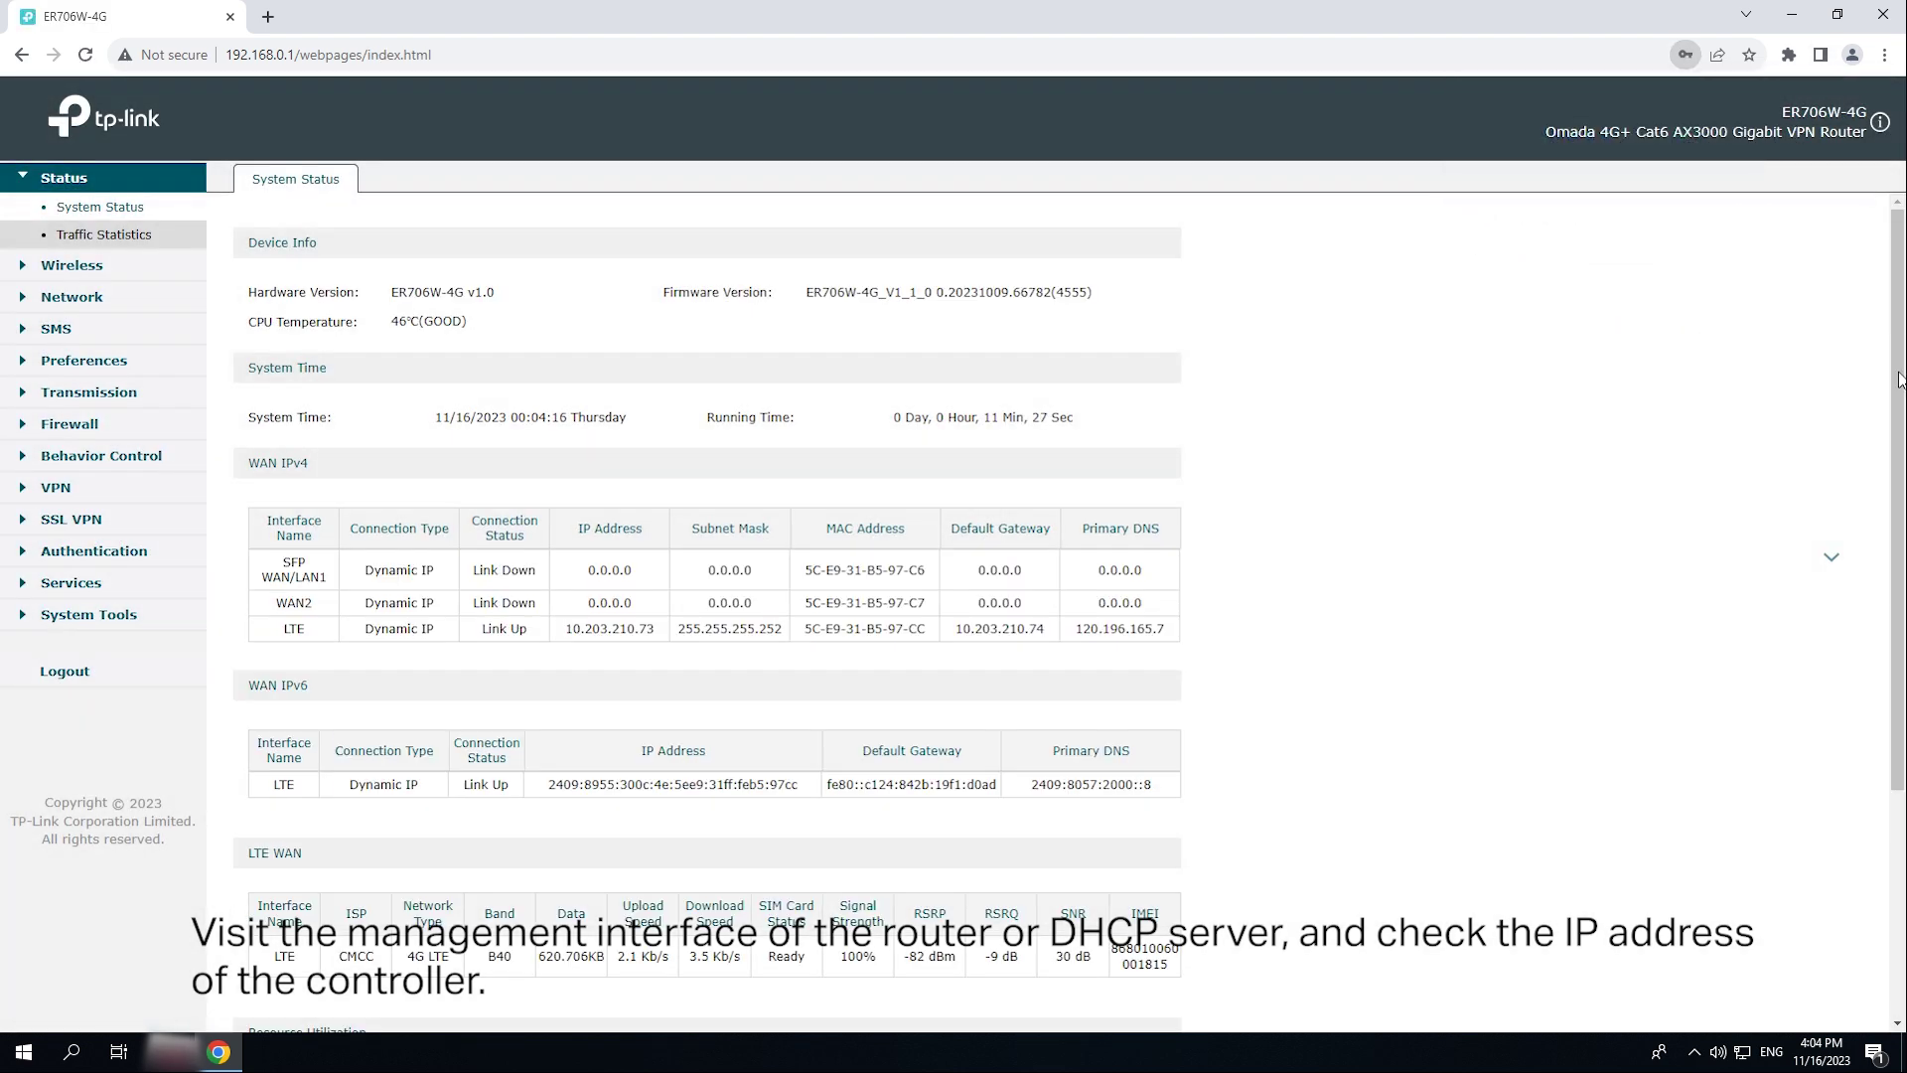
left_click(80, 298)
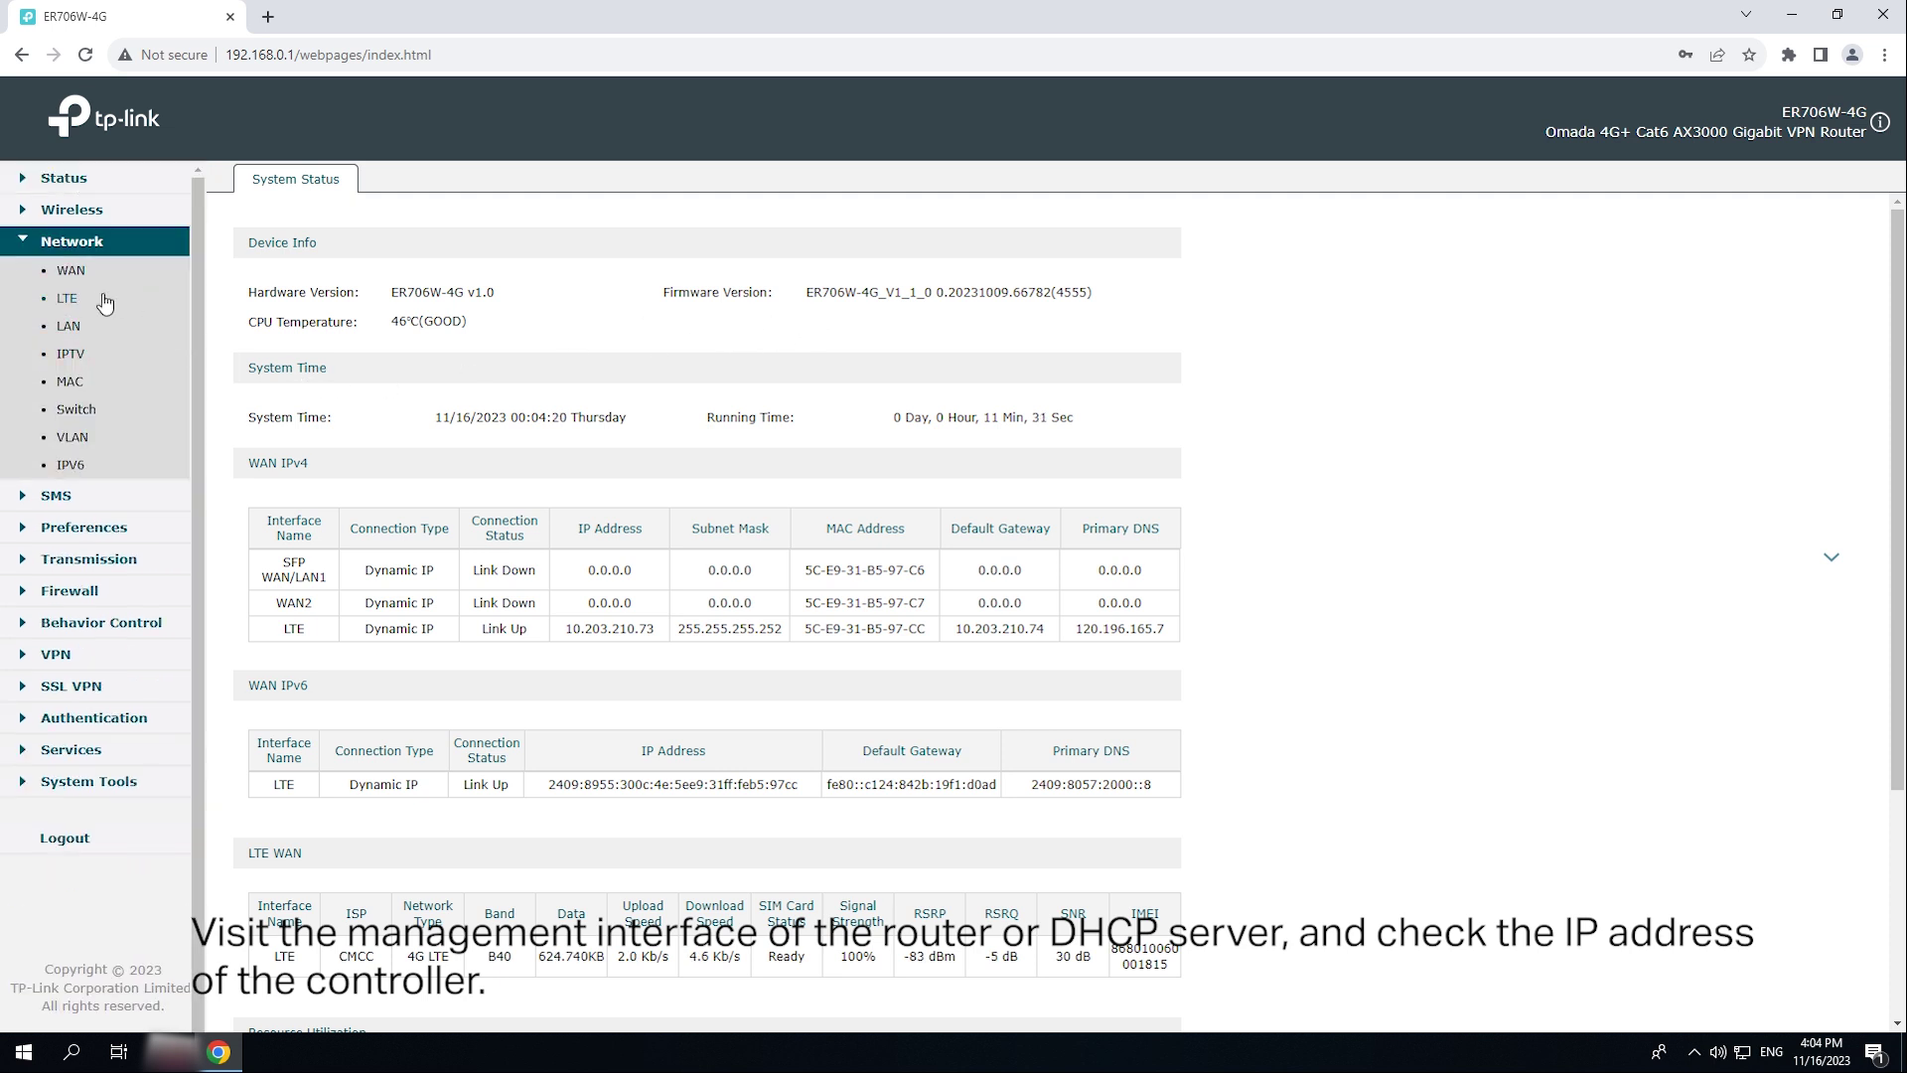
left_click(70, 326)
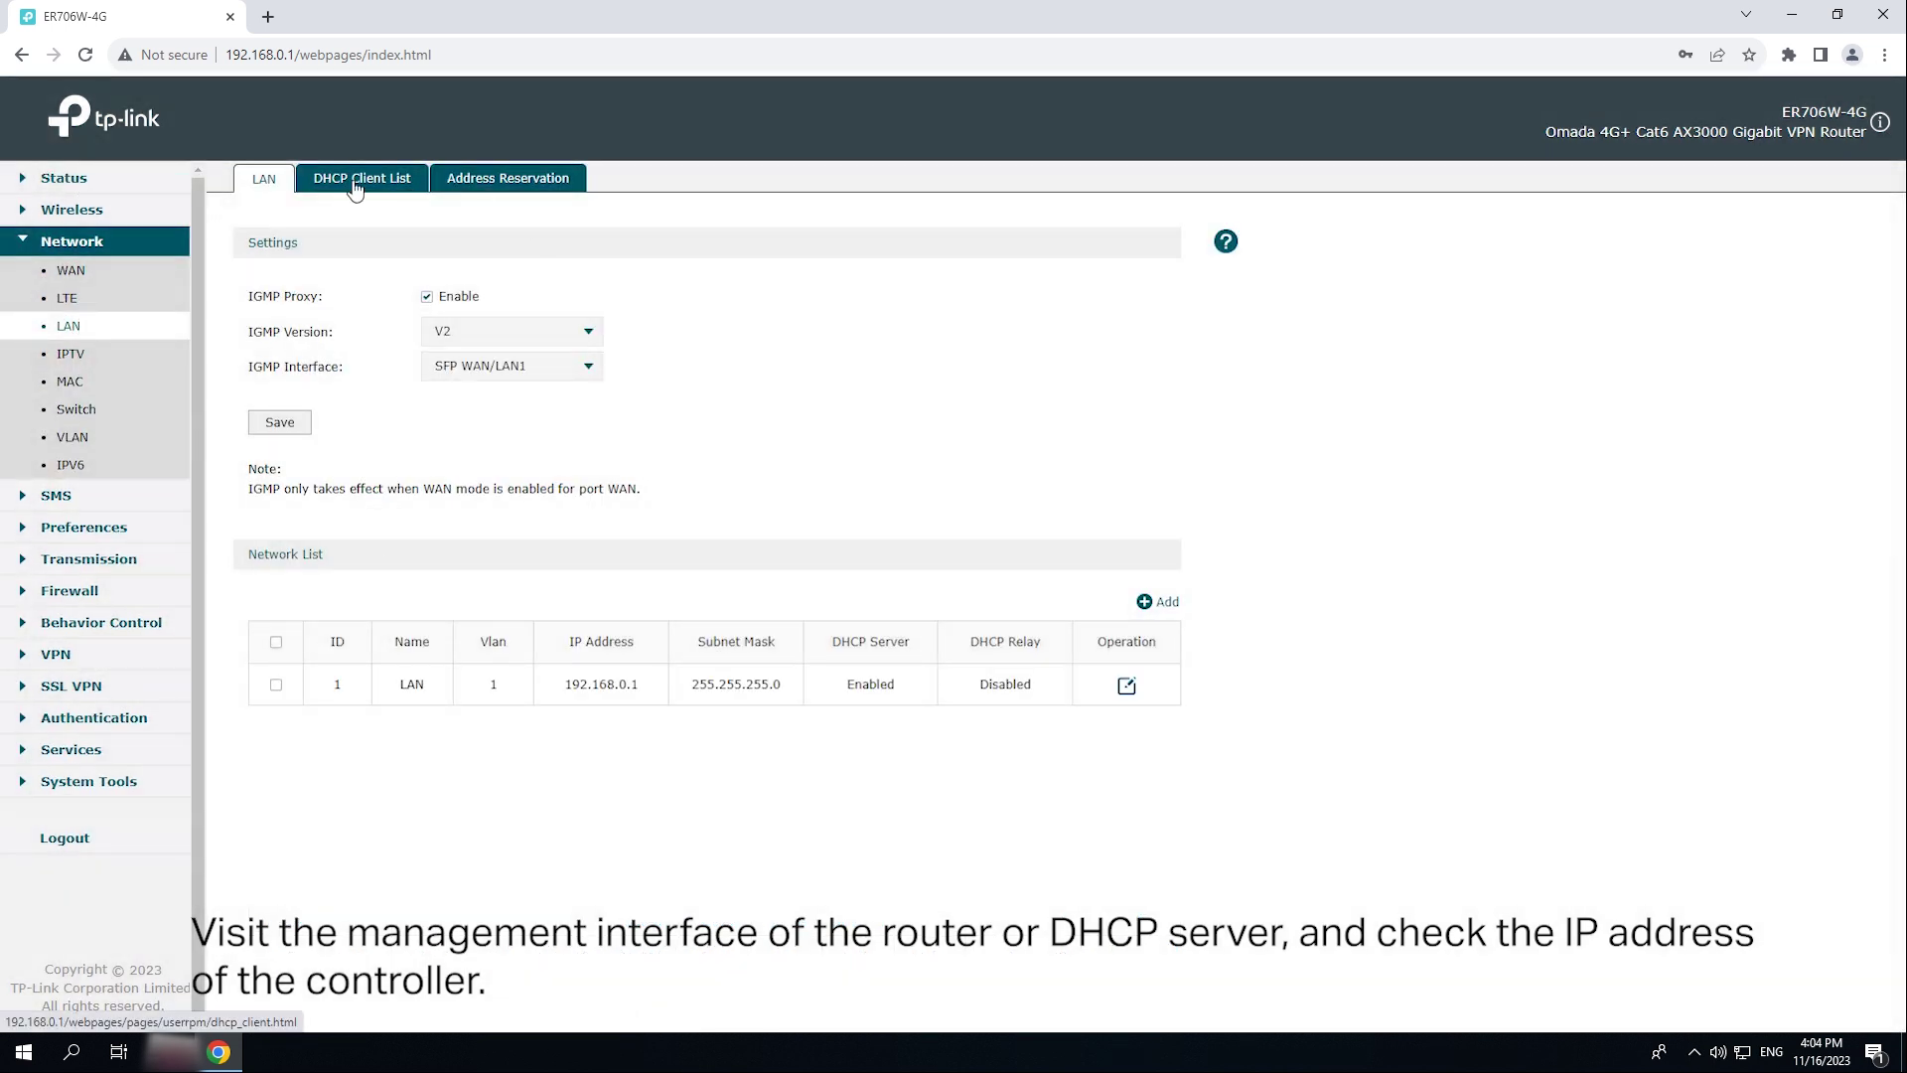
left_click(356, 185)
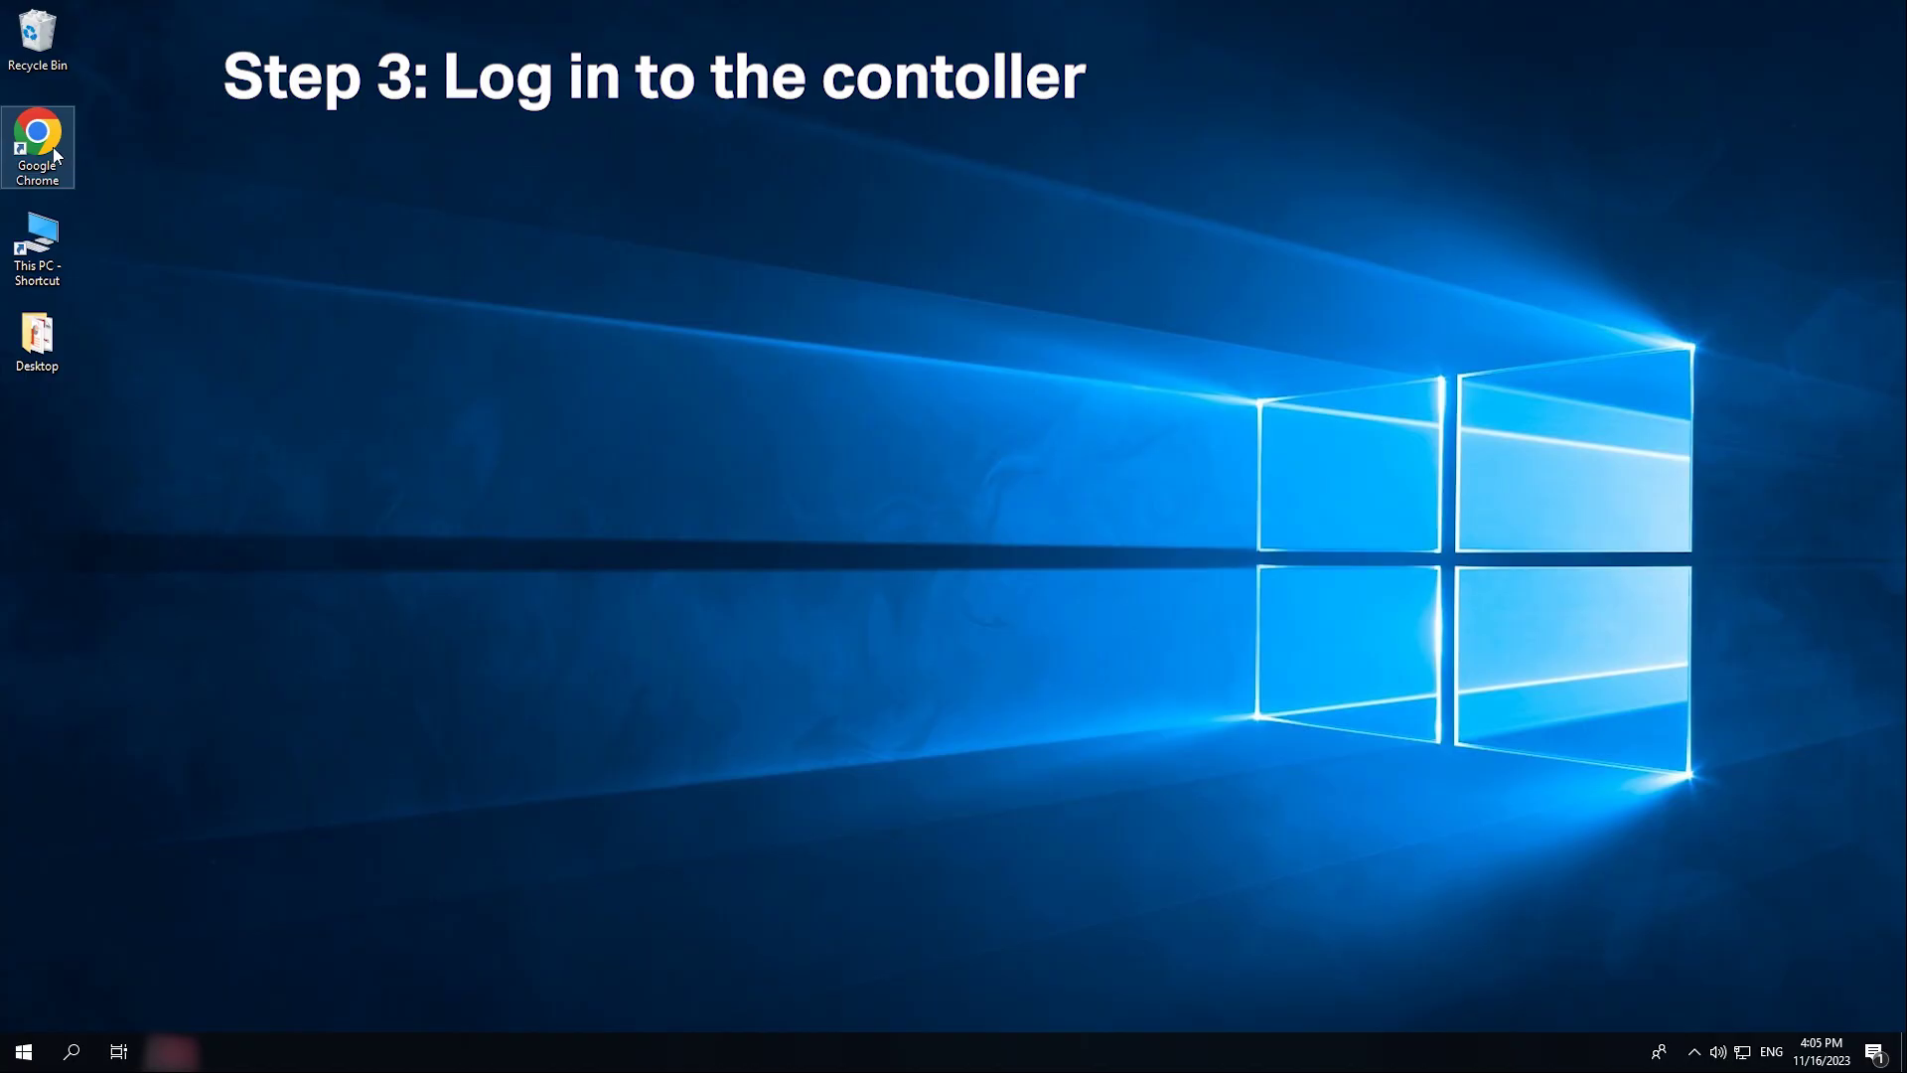
double_click(34, 147)
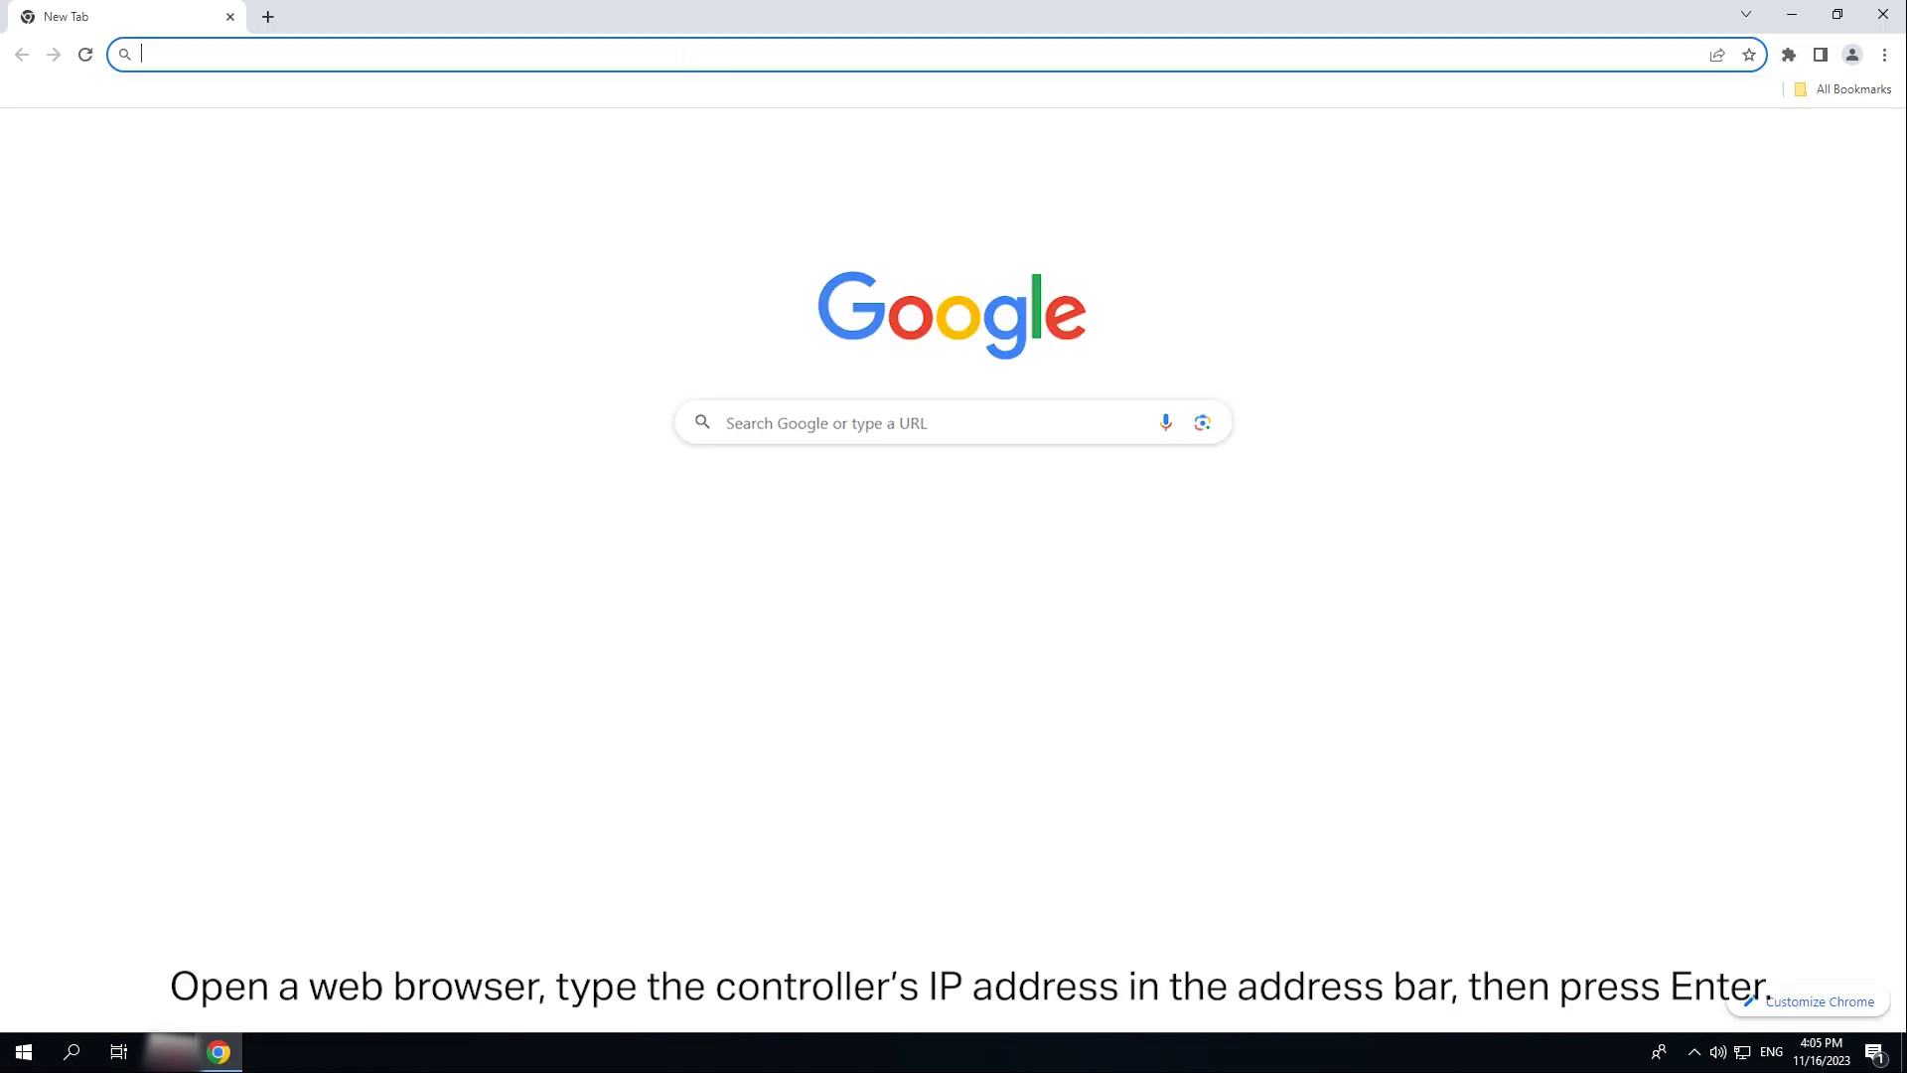
- Go to 192.168.0.100 in Chrome and proceed past the certificate warning
type("192.168.0.100")
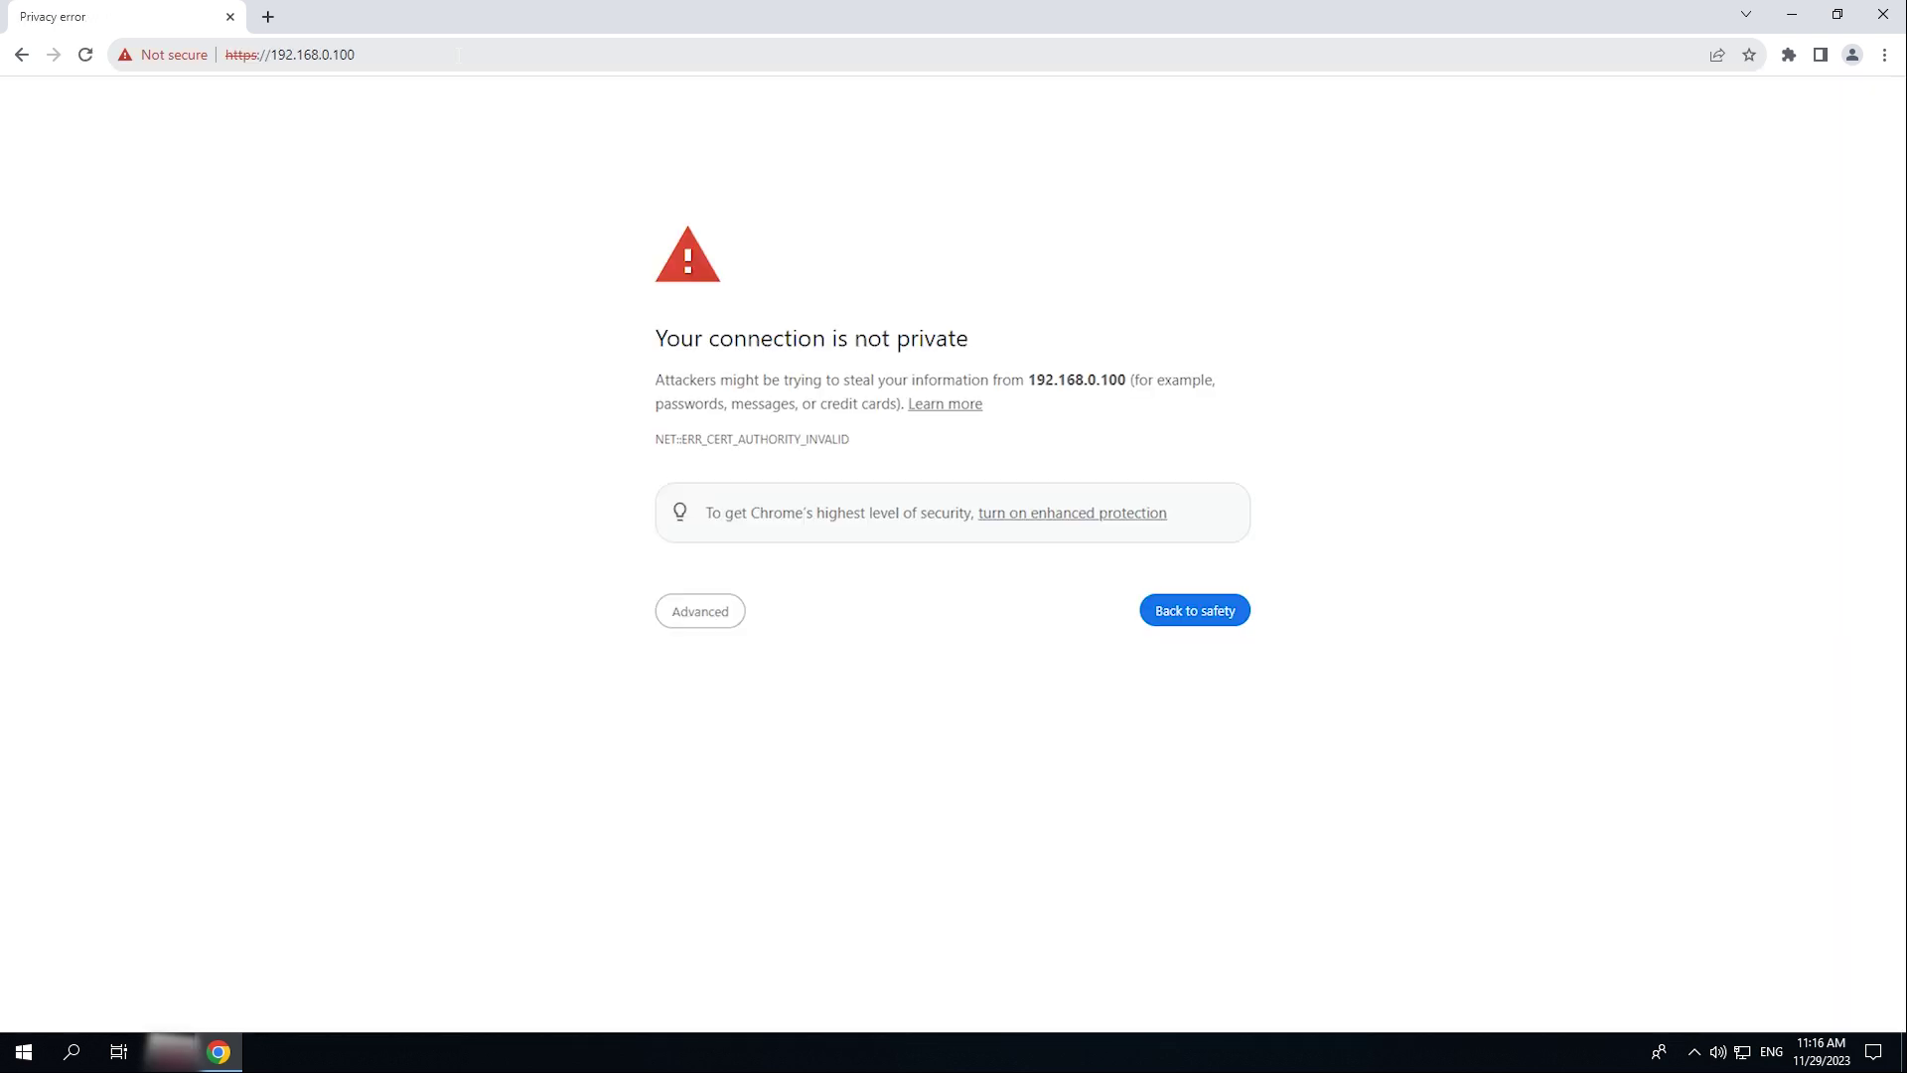
left_click(675, 613)
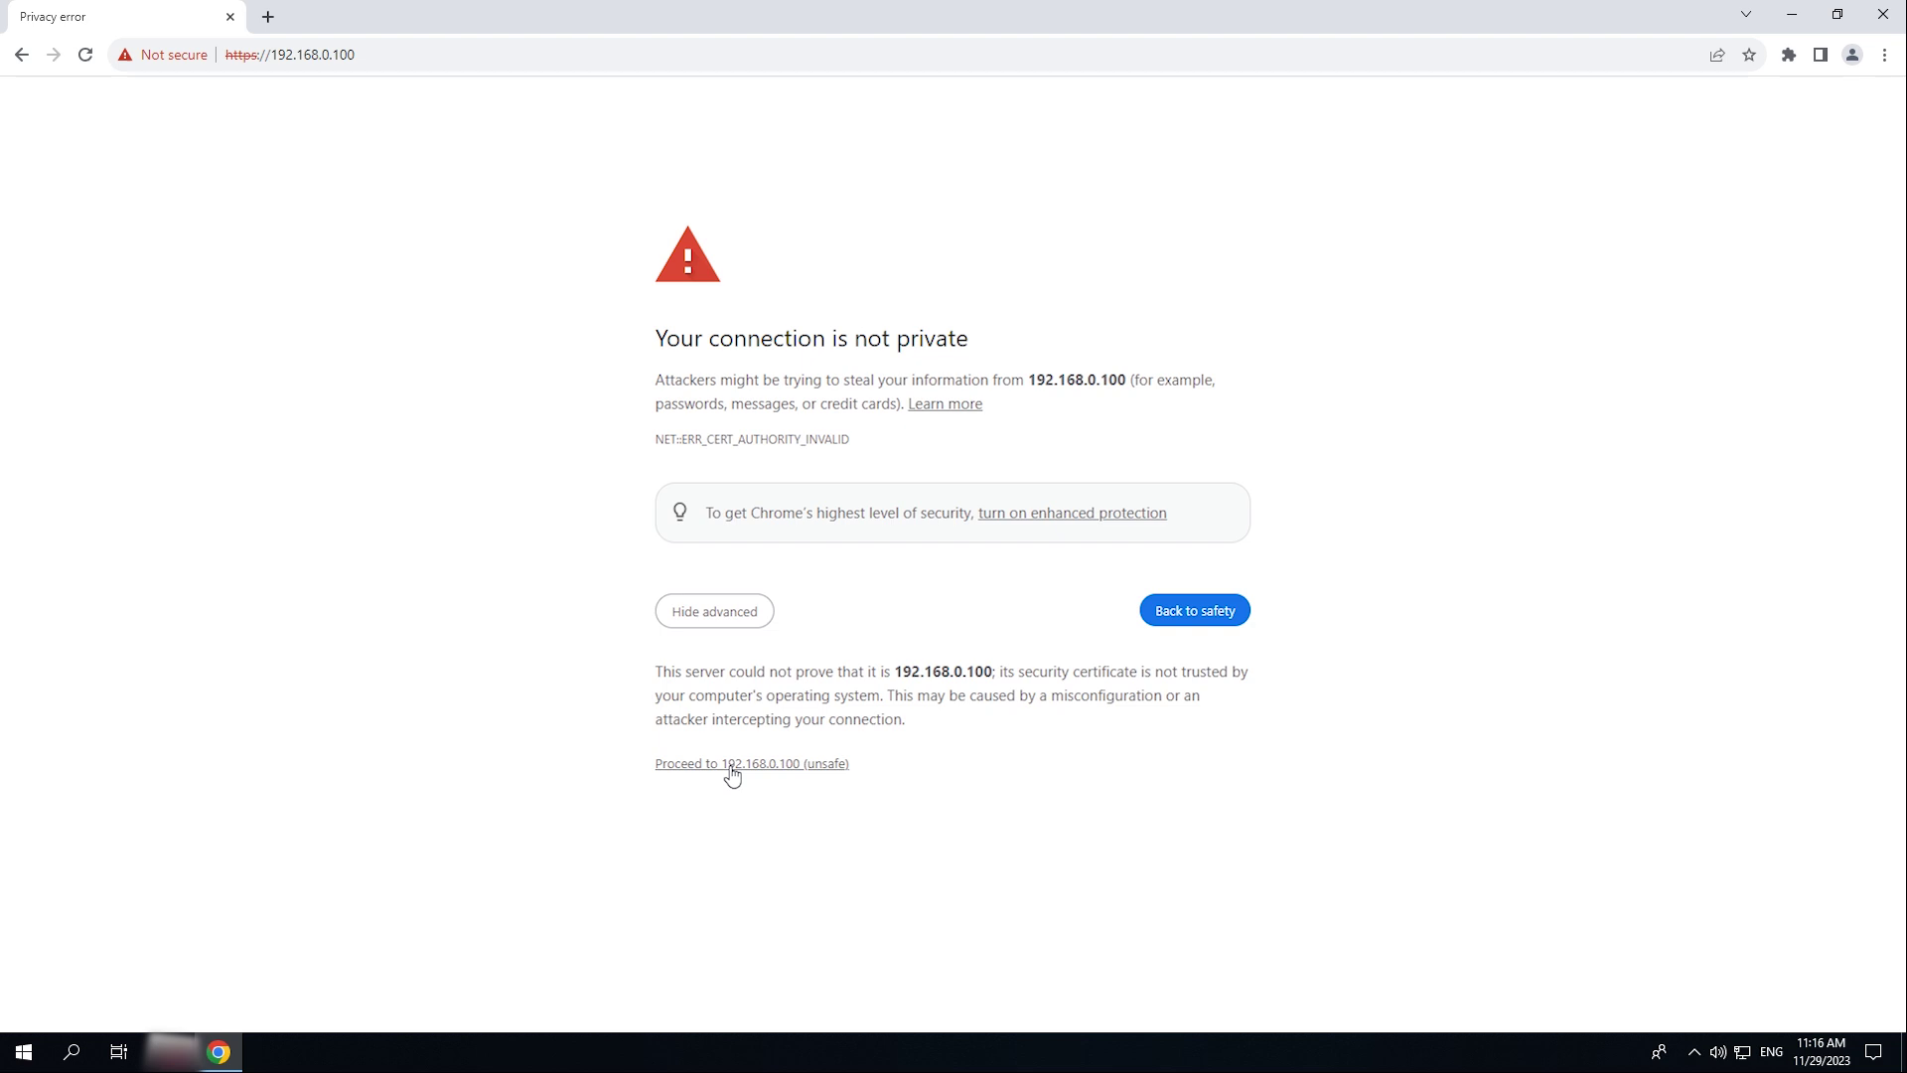
left_click(731, 767)
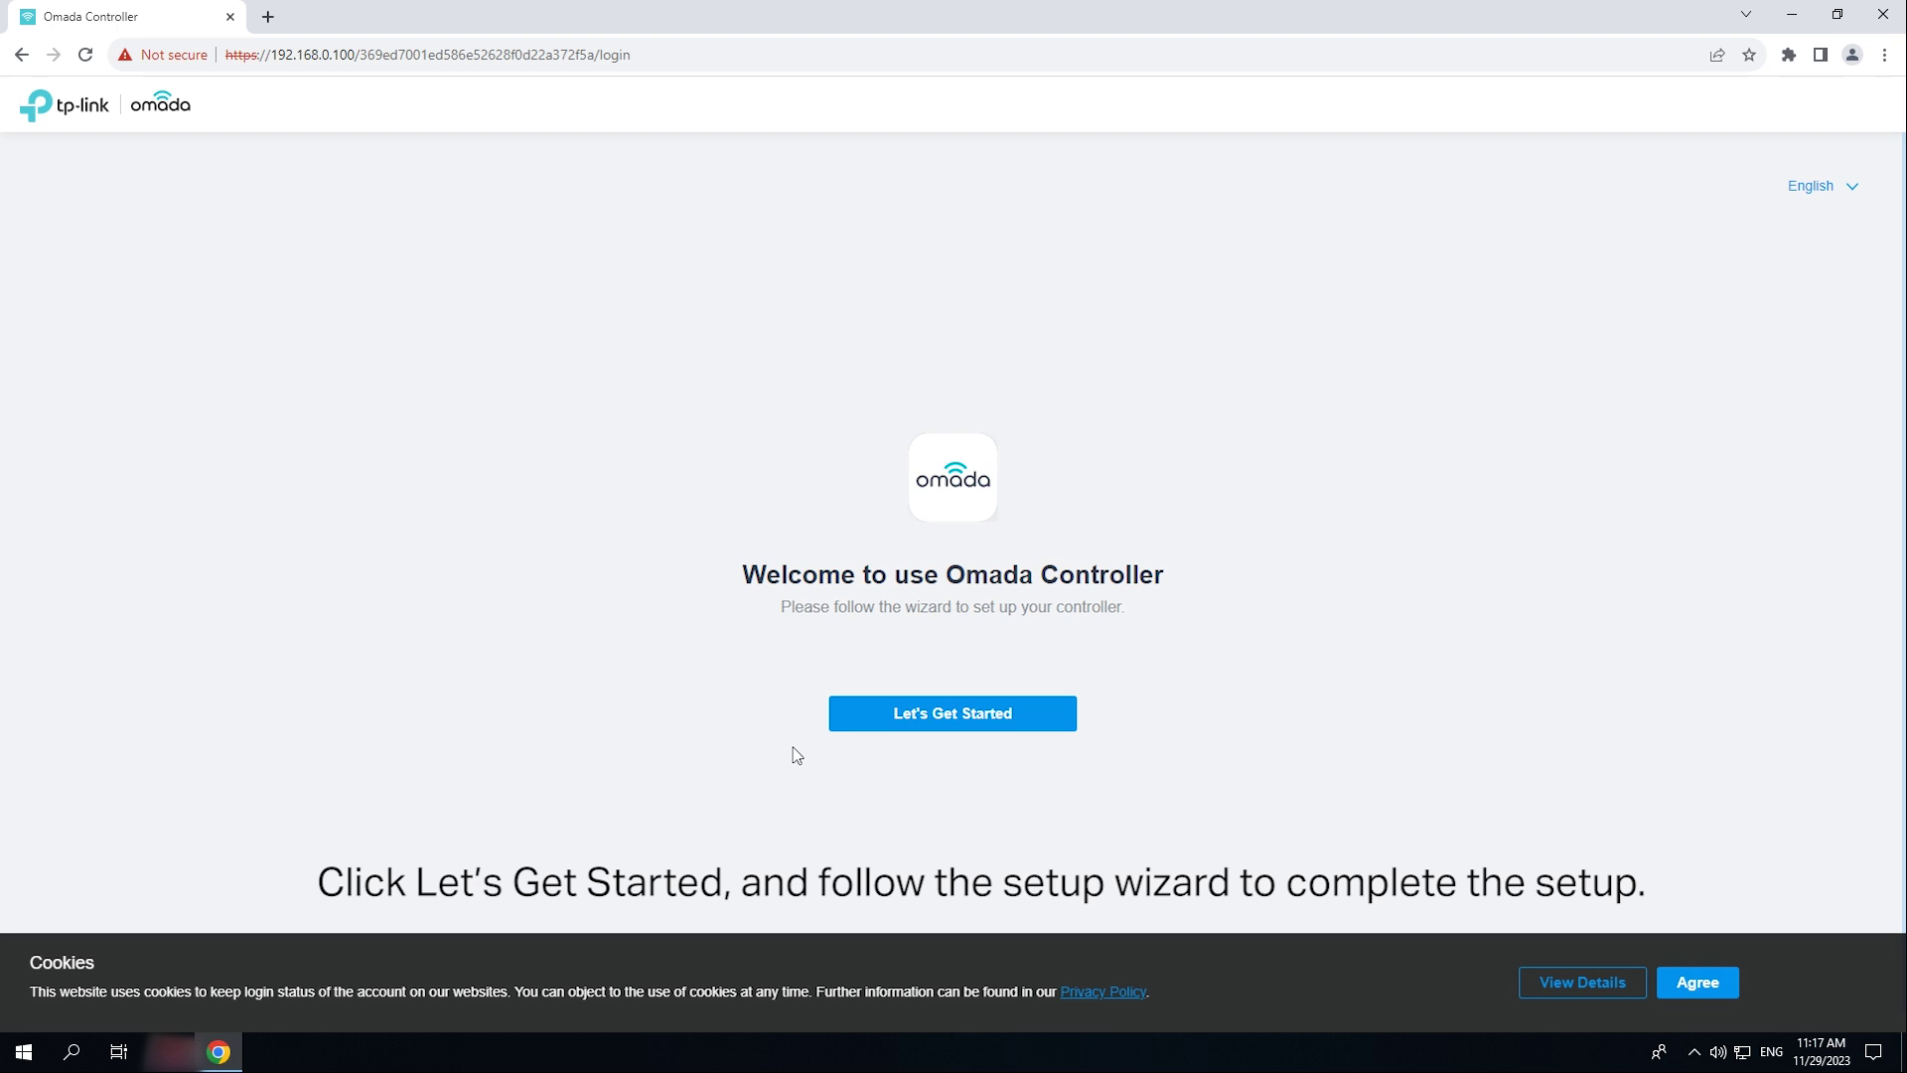
- Accept cookies, start the wizard, and enter administrator admin with an email and password
left_click(1726, 992)
left_click(960, 722)
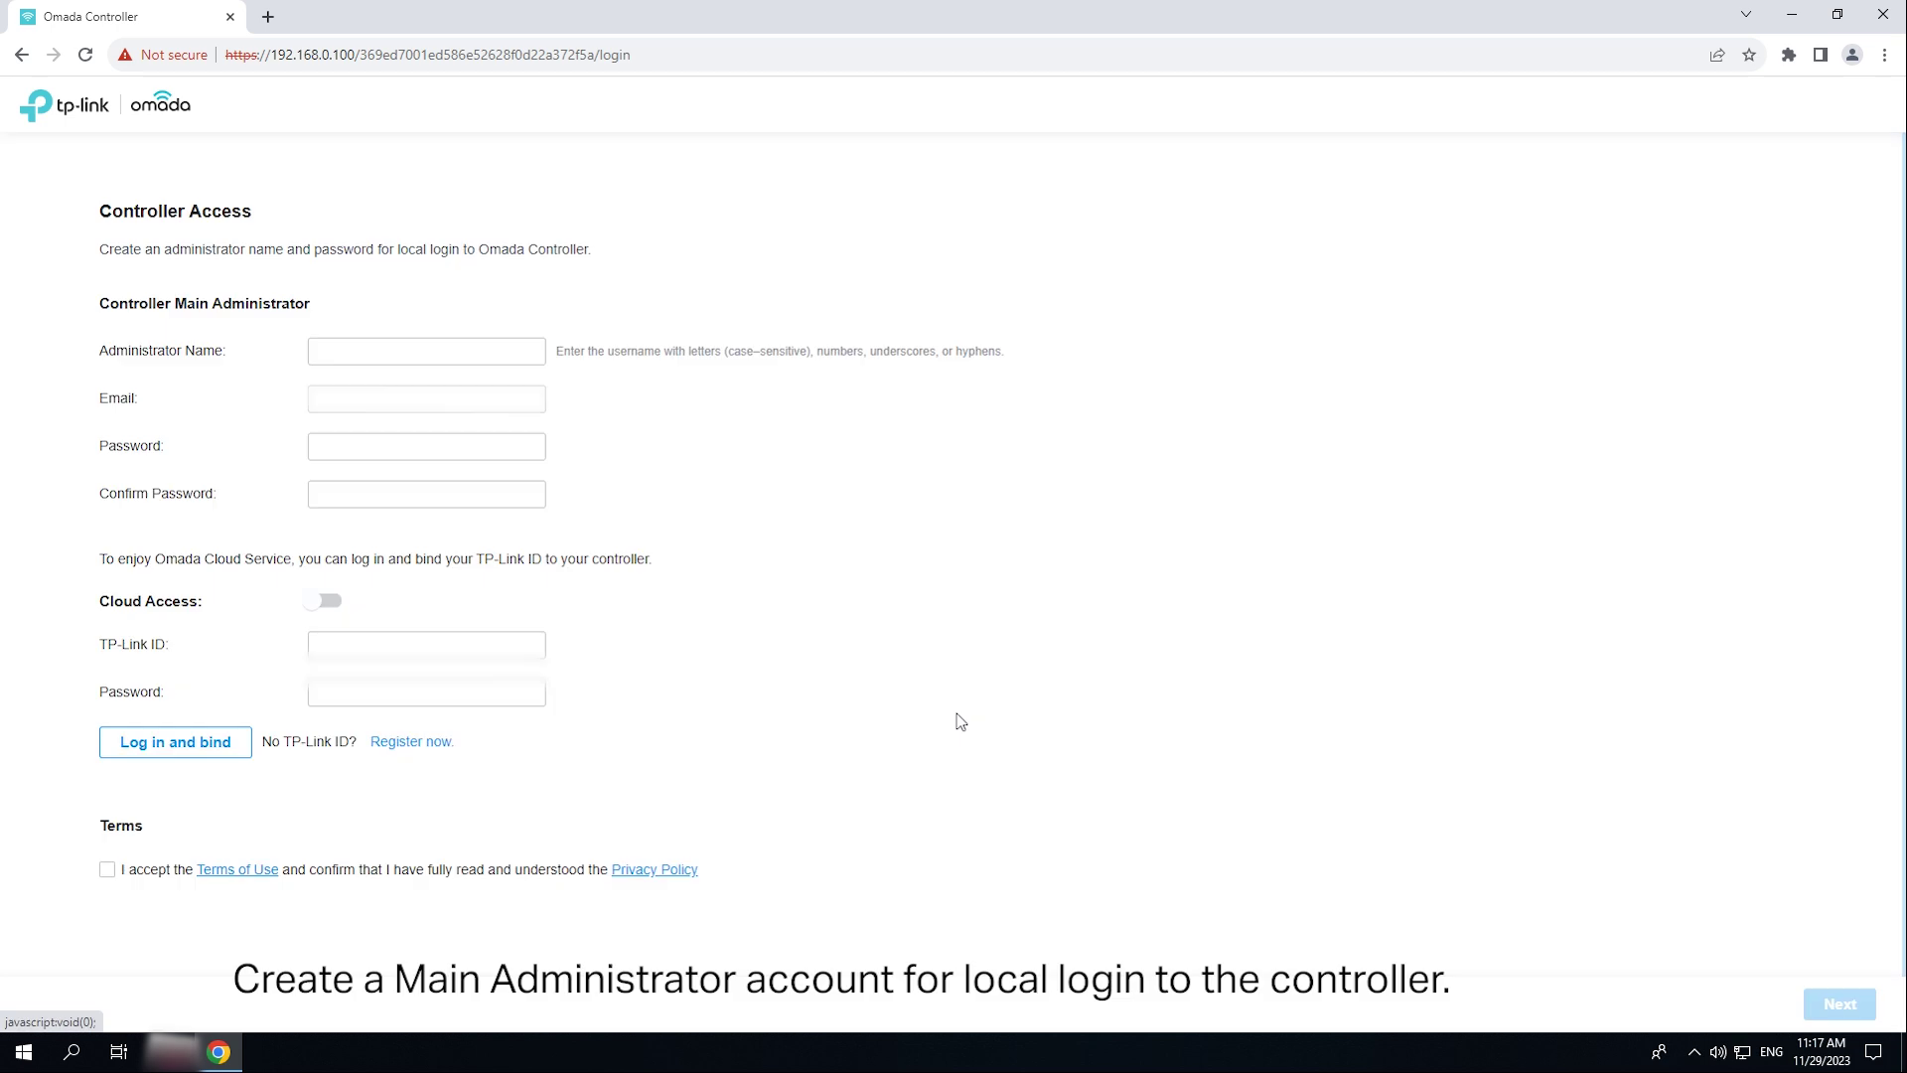
type("admin")
key("Tab")
key("Tab")
type("***********")
key("Tab")
type("***********")
- Bind the controller to a TP-Link ID, accept the terms, and confirm
key("Tab")
key("Tab")
type("********")
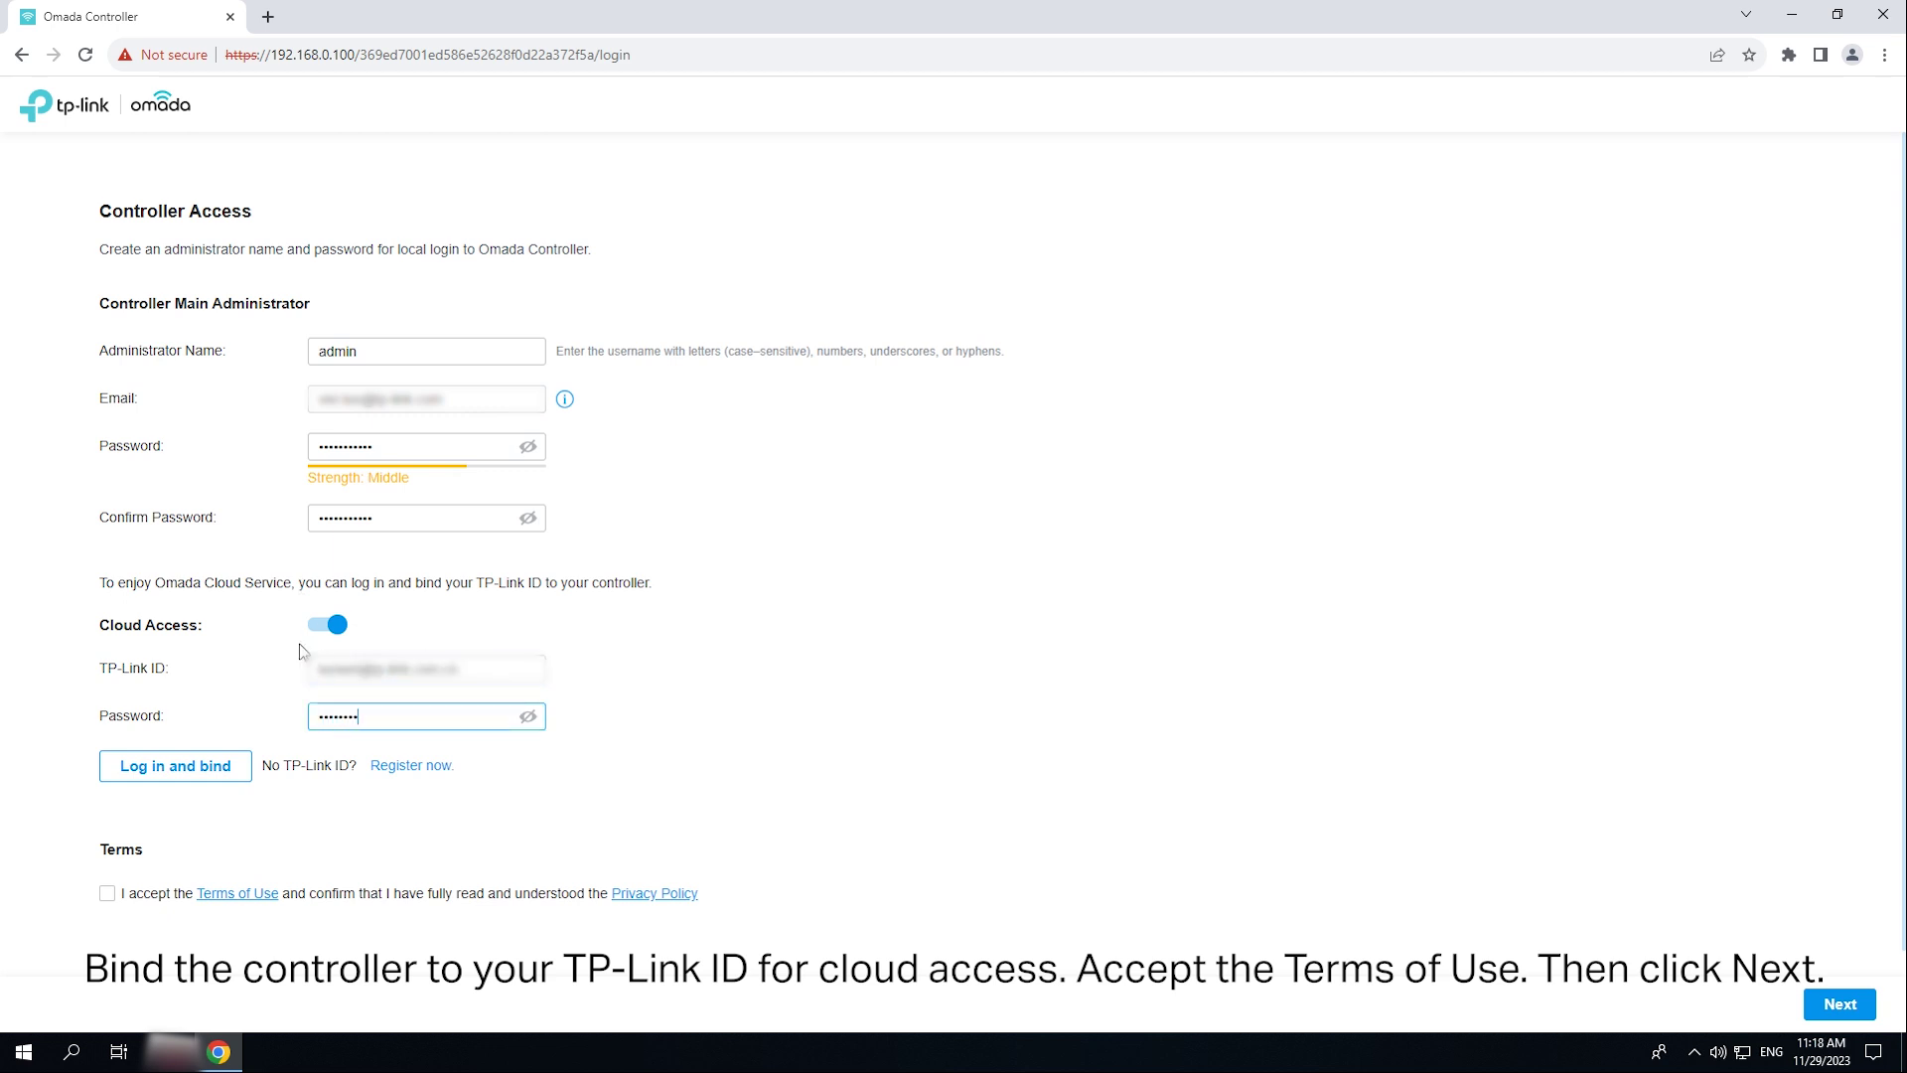
left_click(106, 893)
left_click(175, 766)
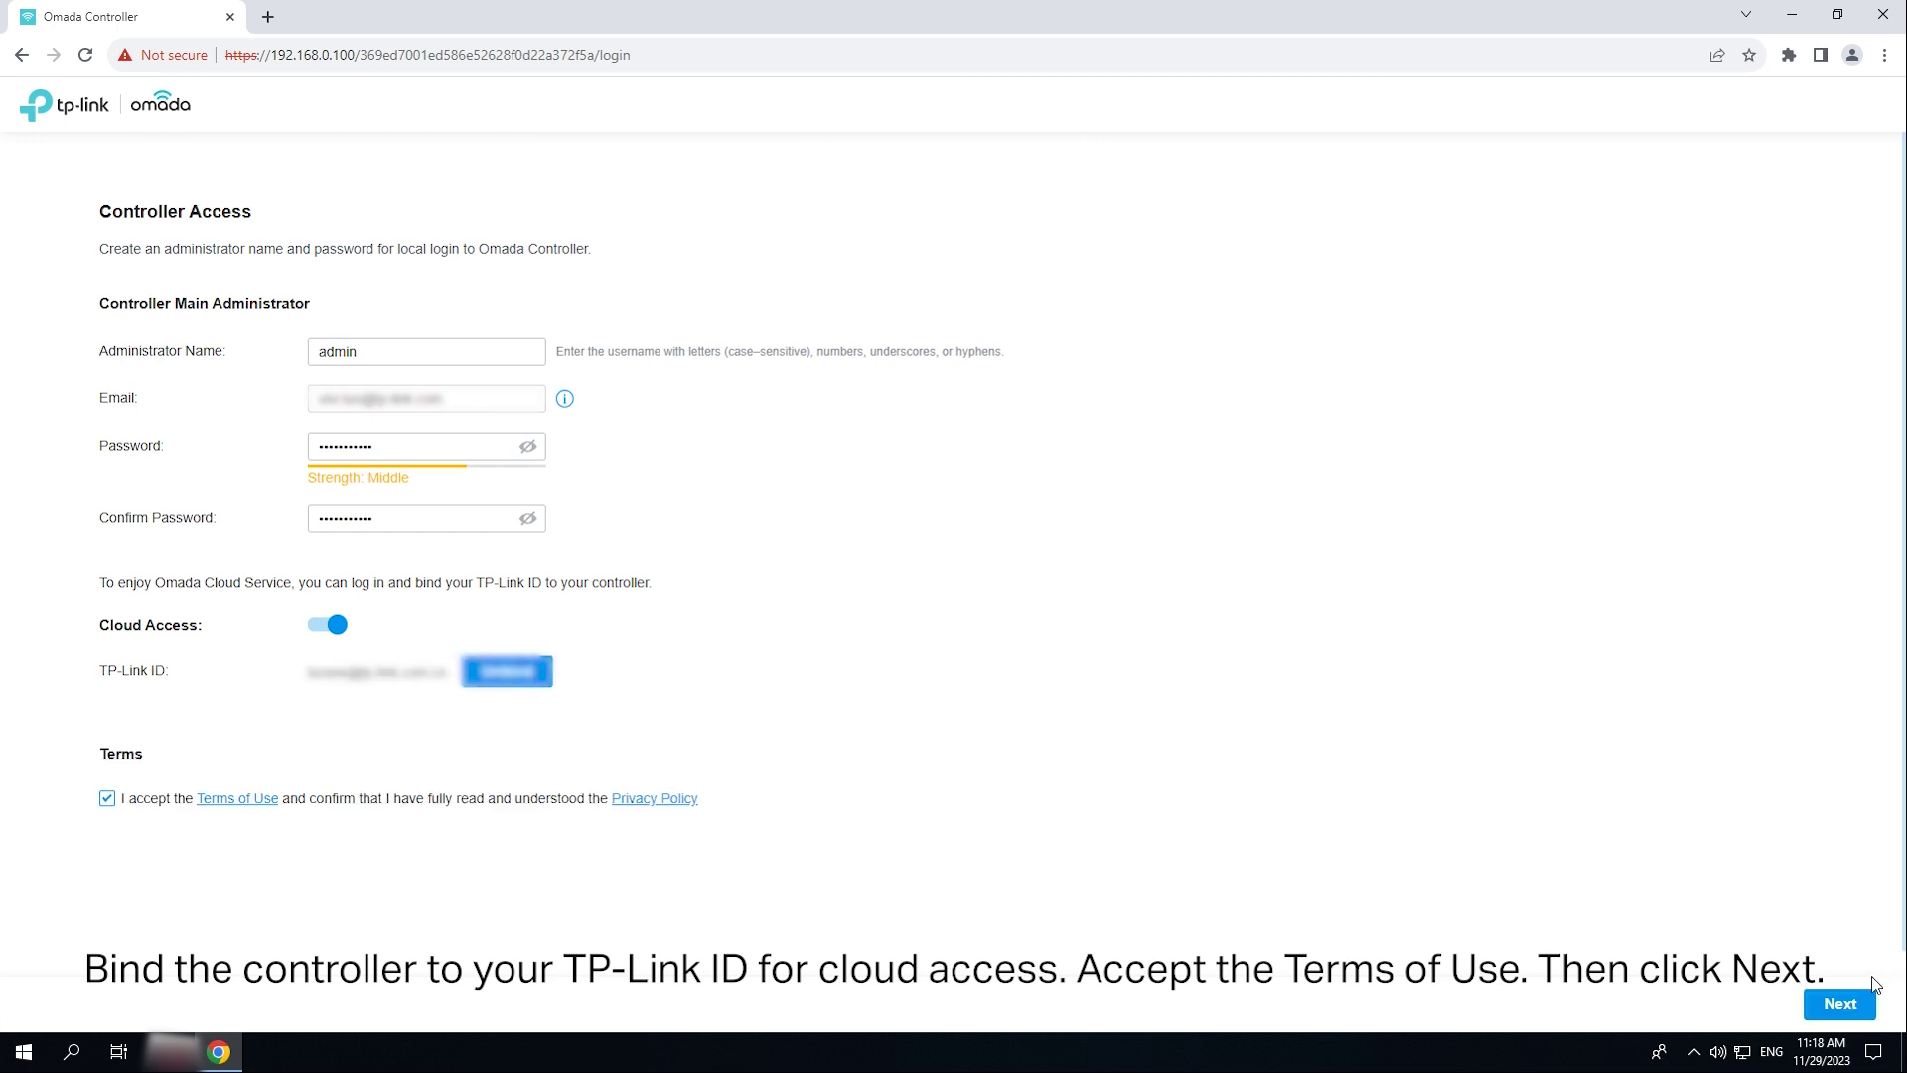
left_click(1847, 1003)
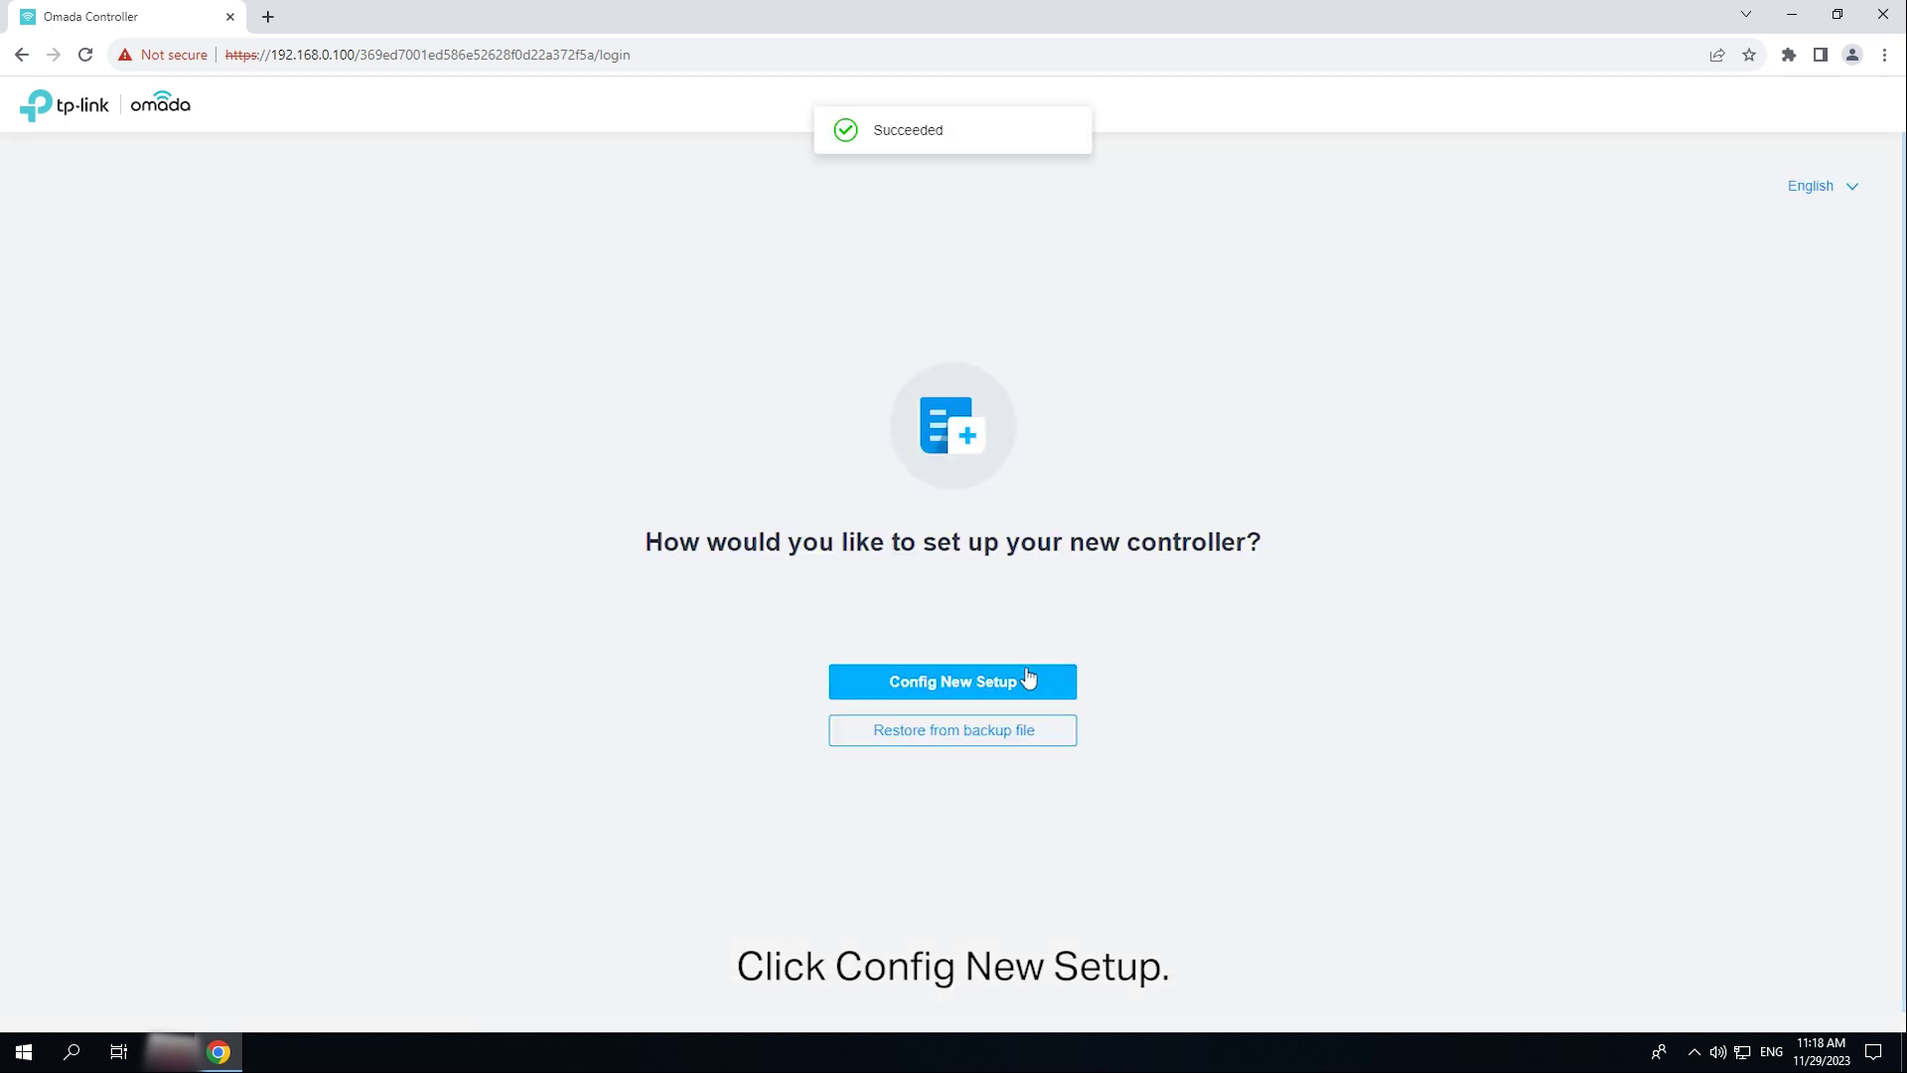
- Choose a new setup, rename the controller Omada Controller_Test, and join the improvement program
left_click(1023, 683)
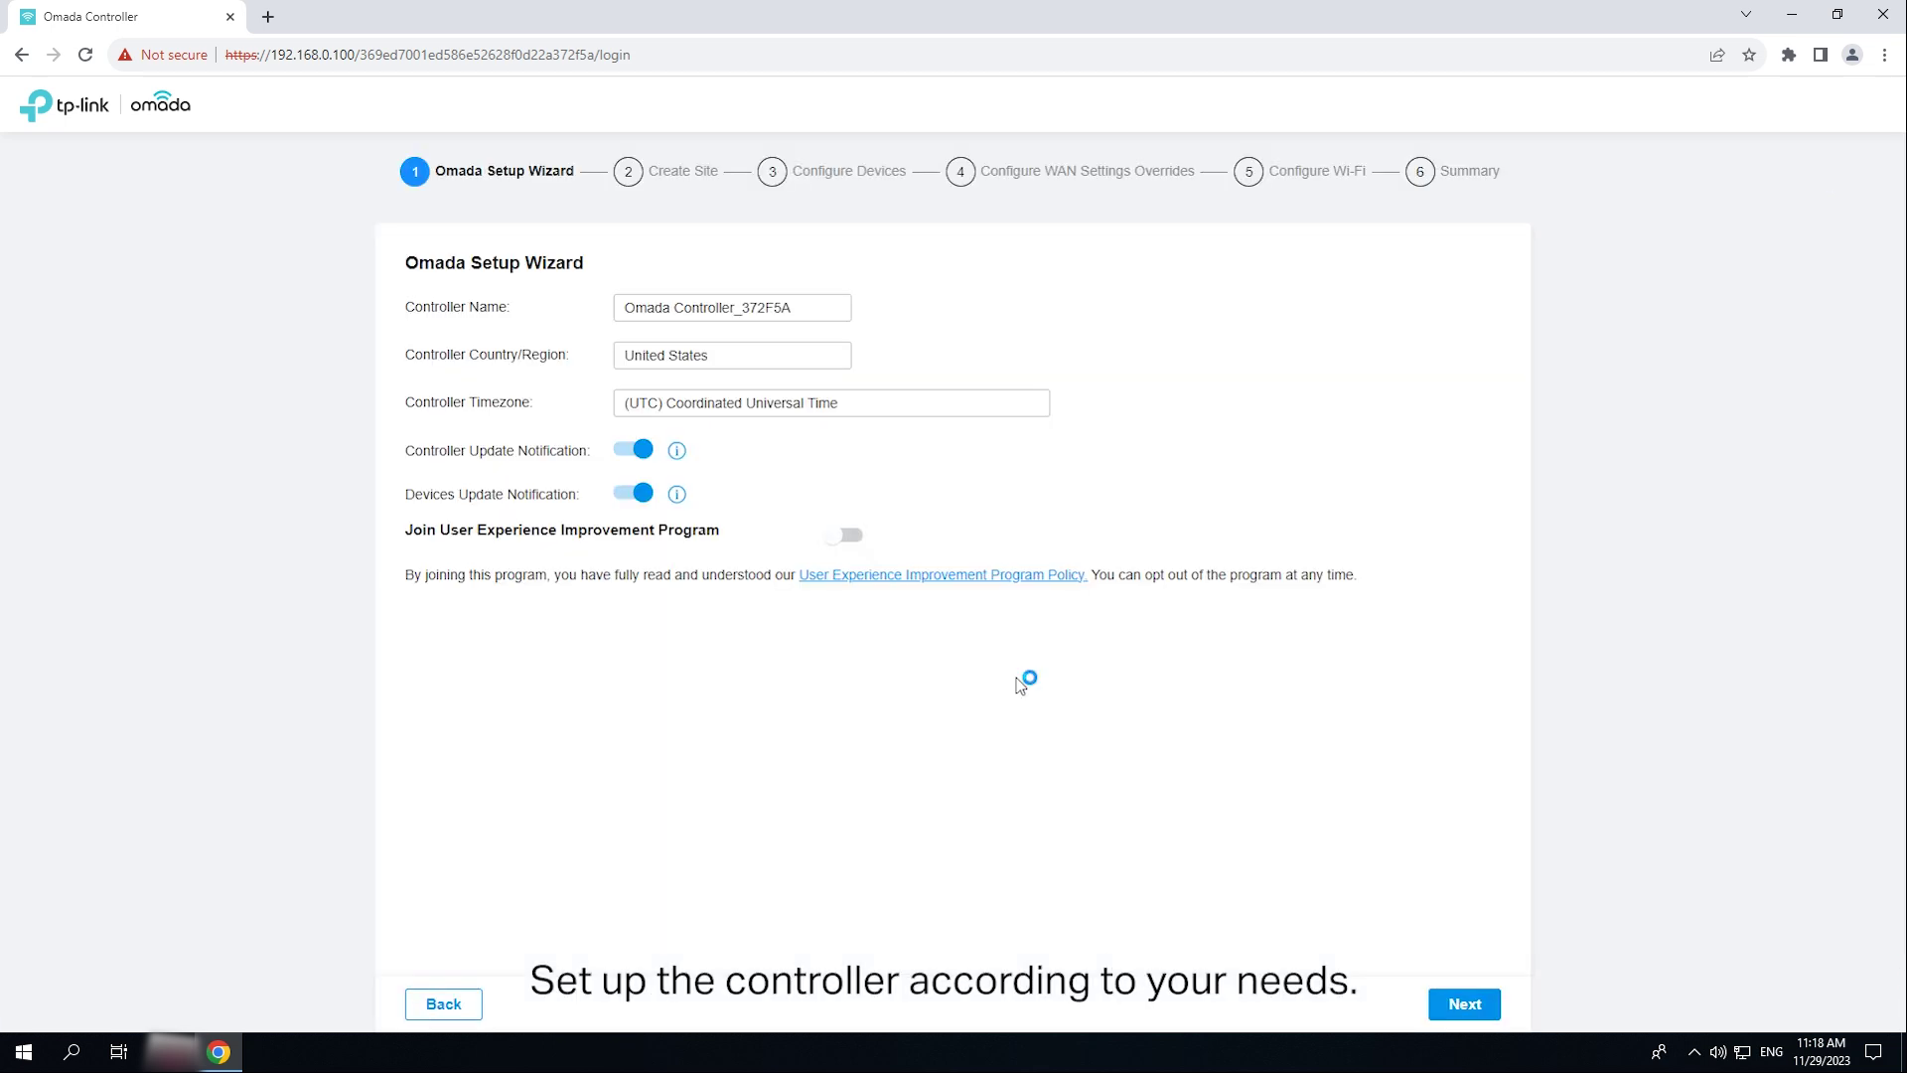
left_click(795, 308)
left_click_drag(791, 308, 741, 308)
type("o")
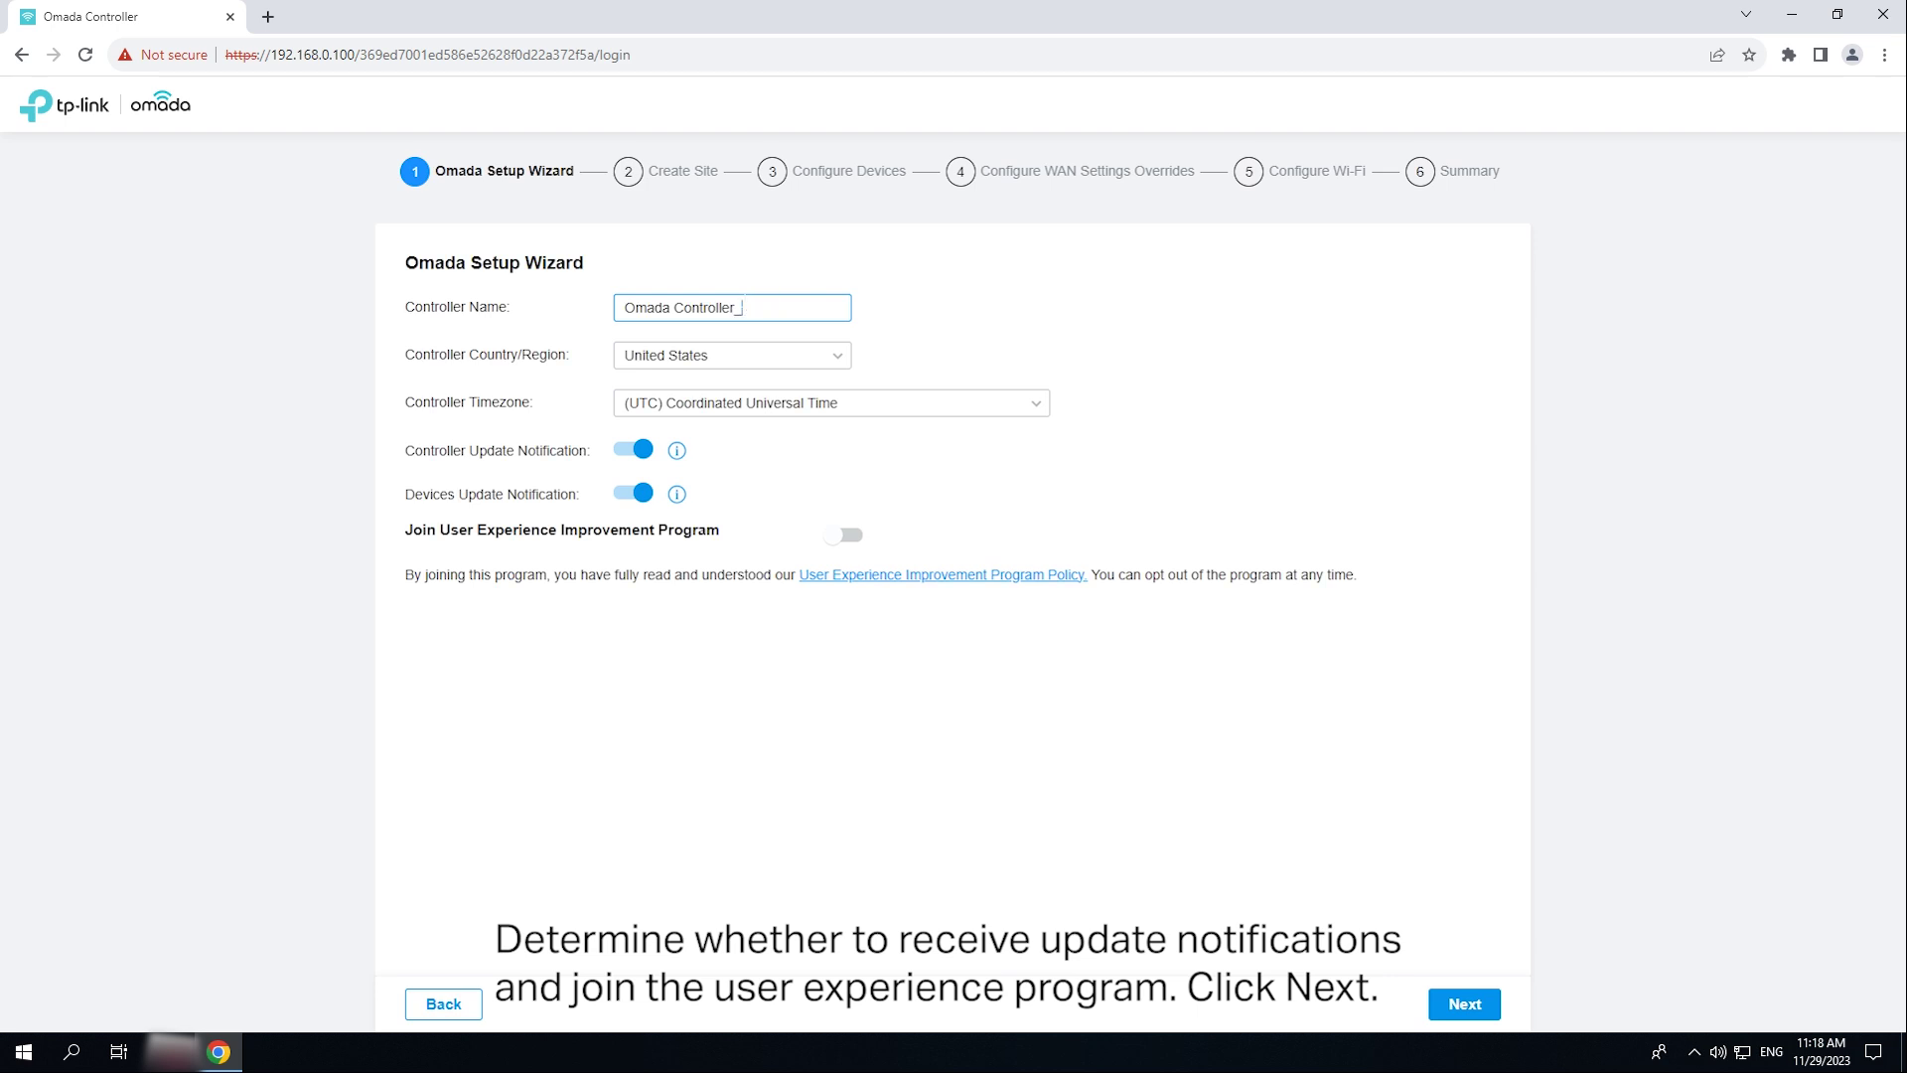
left_click(844, 542)
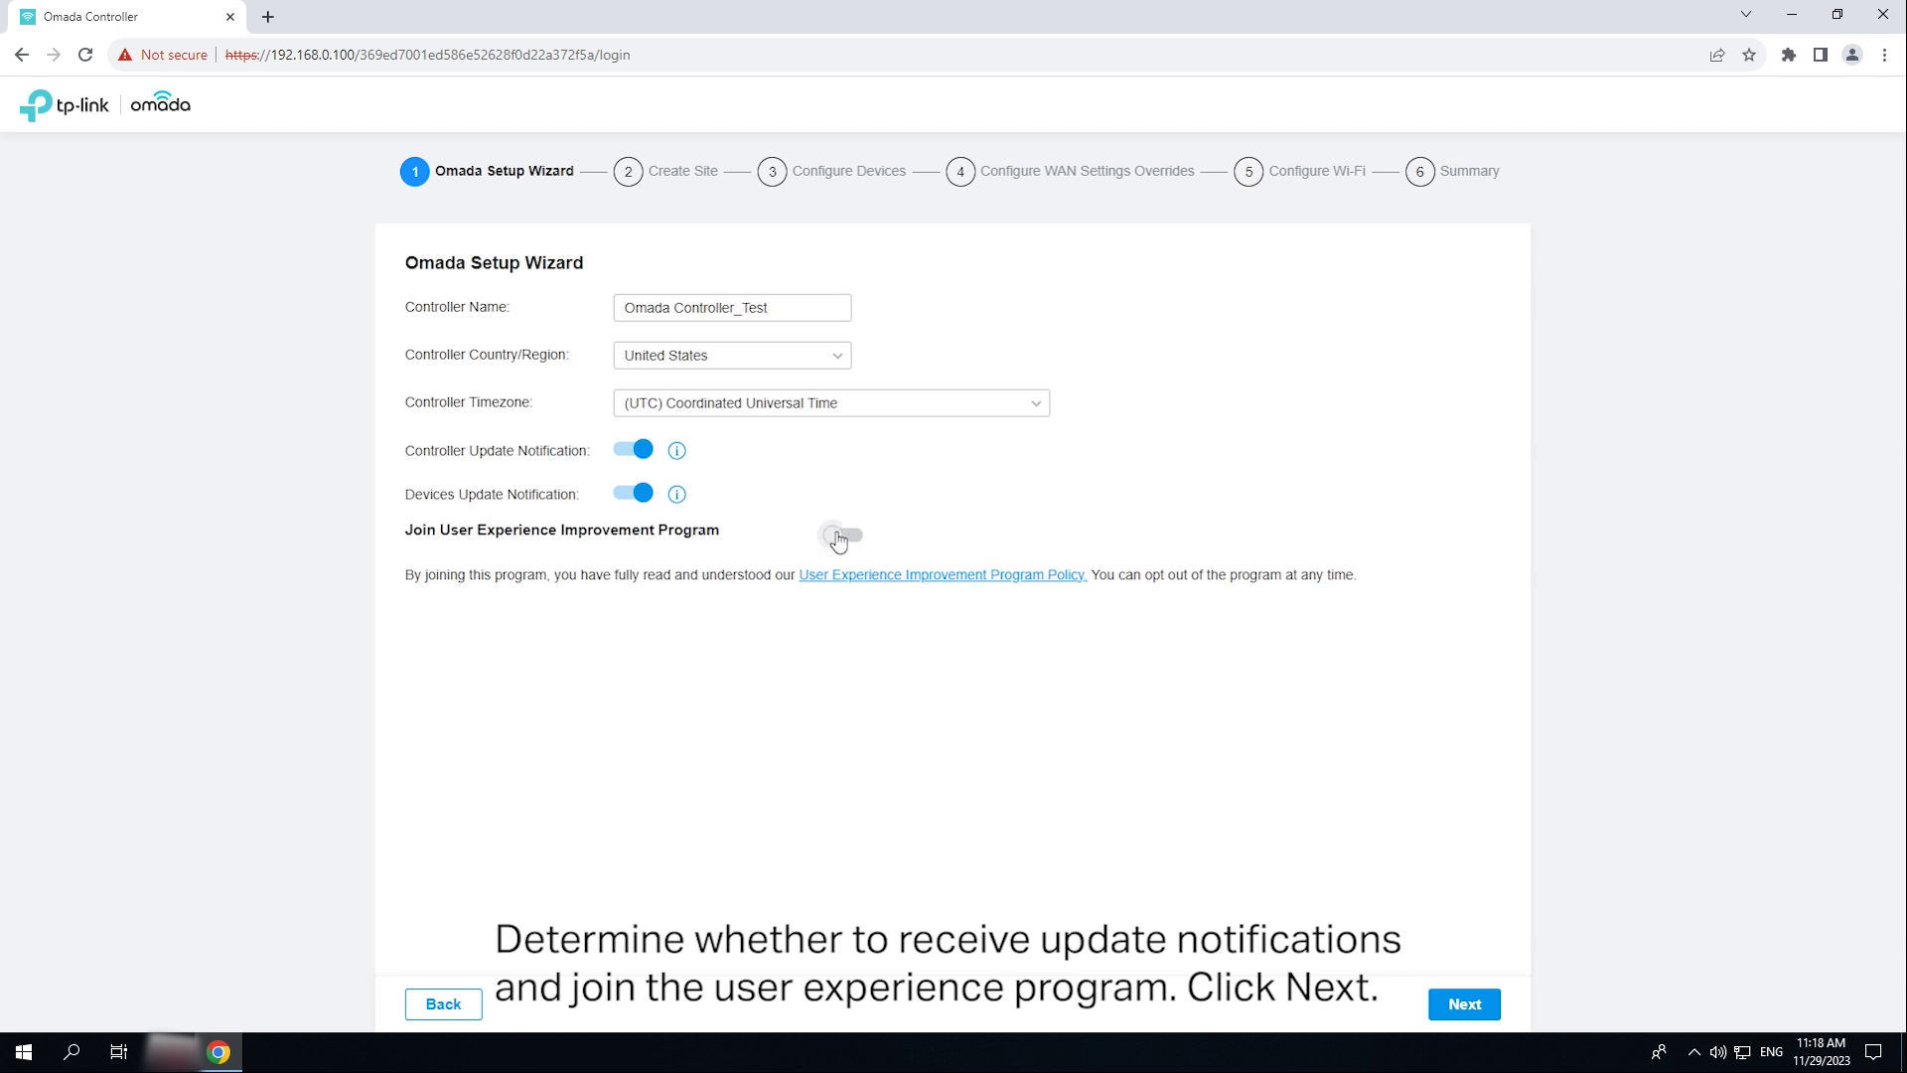
left_click(1470, 1011)
- Create site Office with a device account password and the Office scenario
left_click(733, 355)
type("Office")
left_click(688, 546)
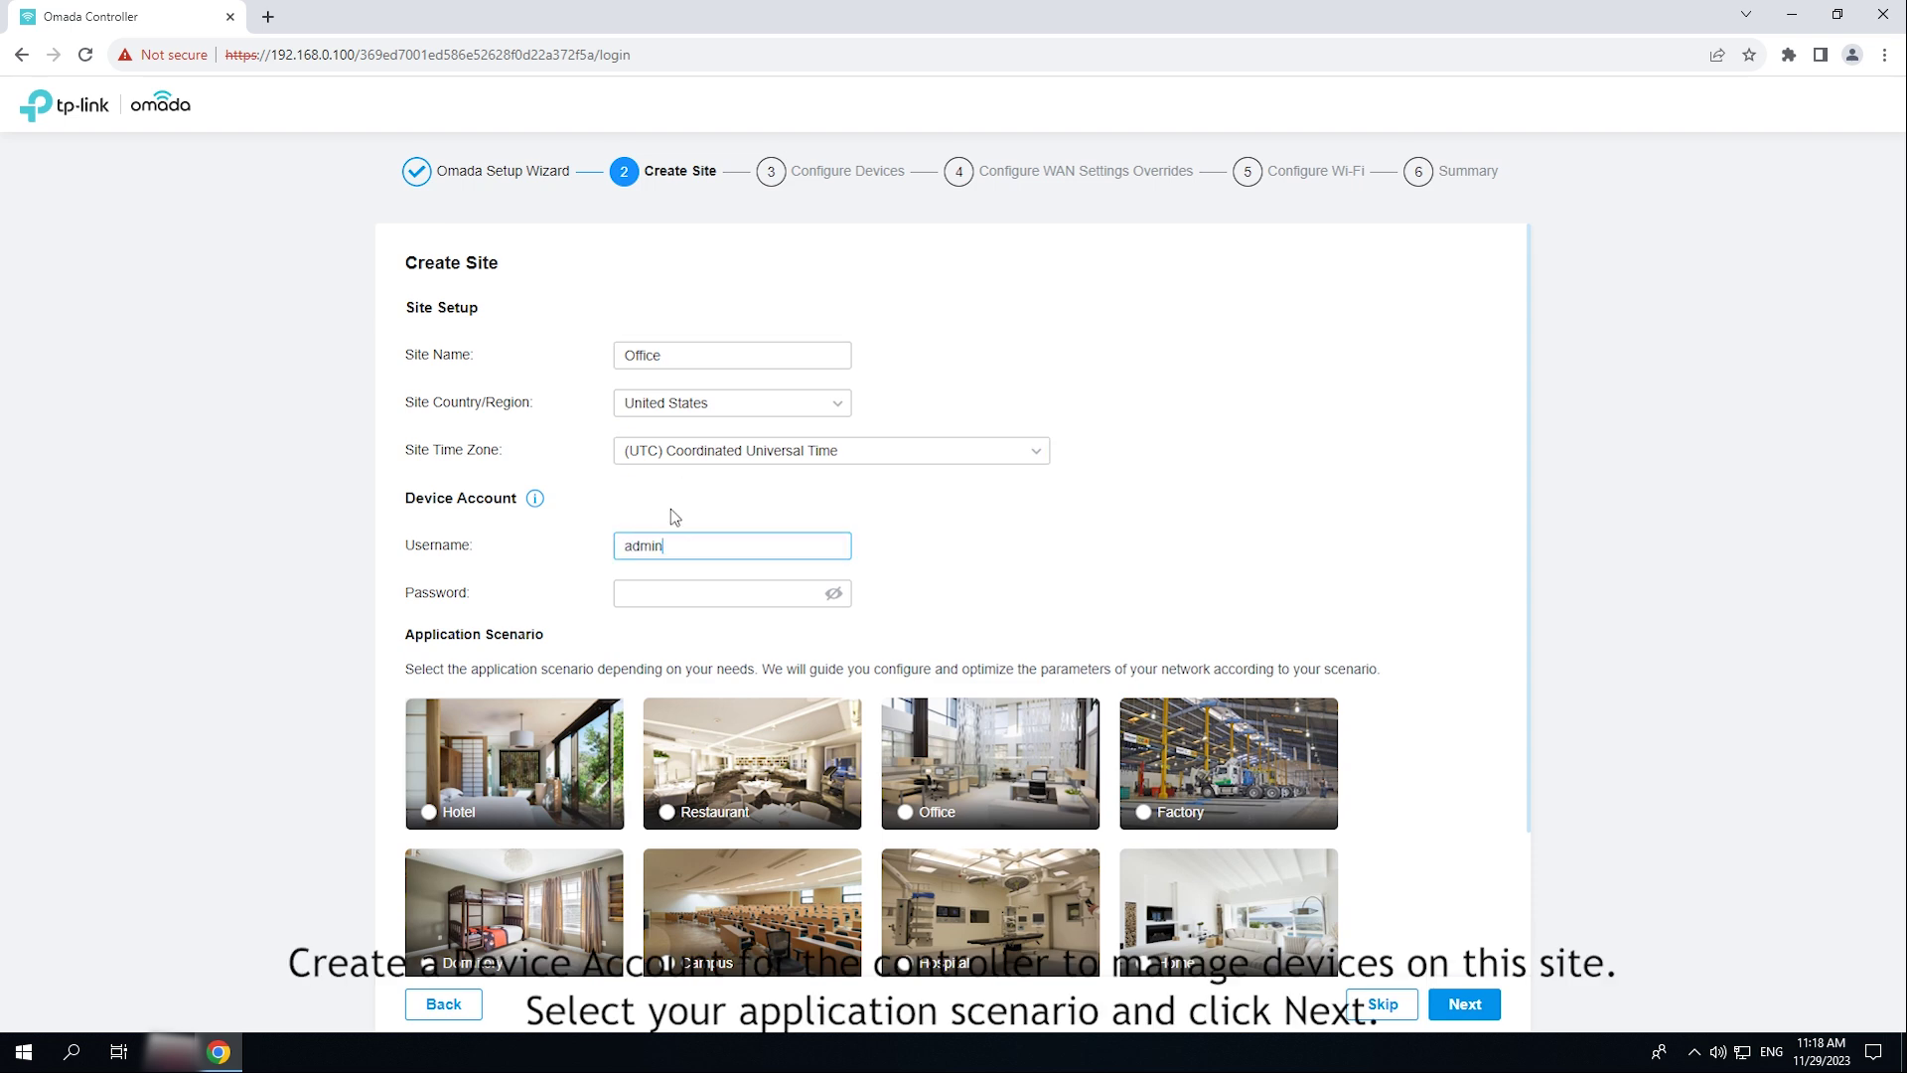
key("Tab")
type("a")
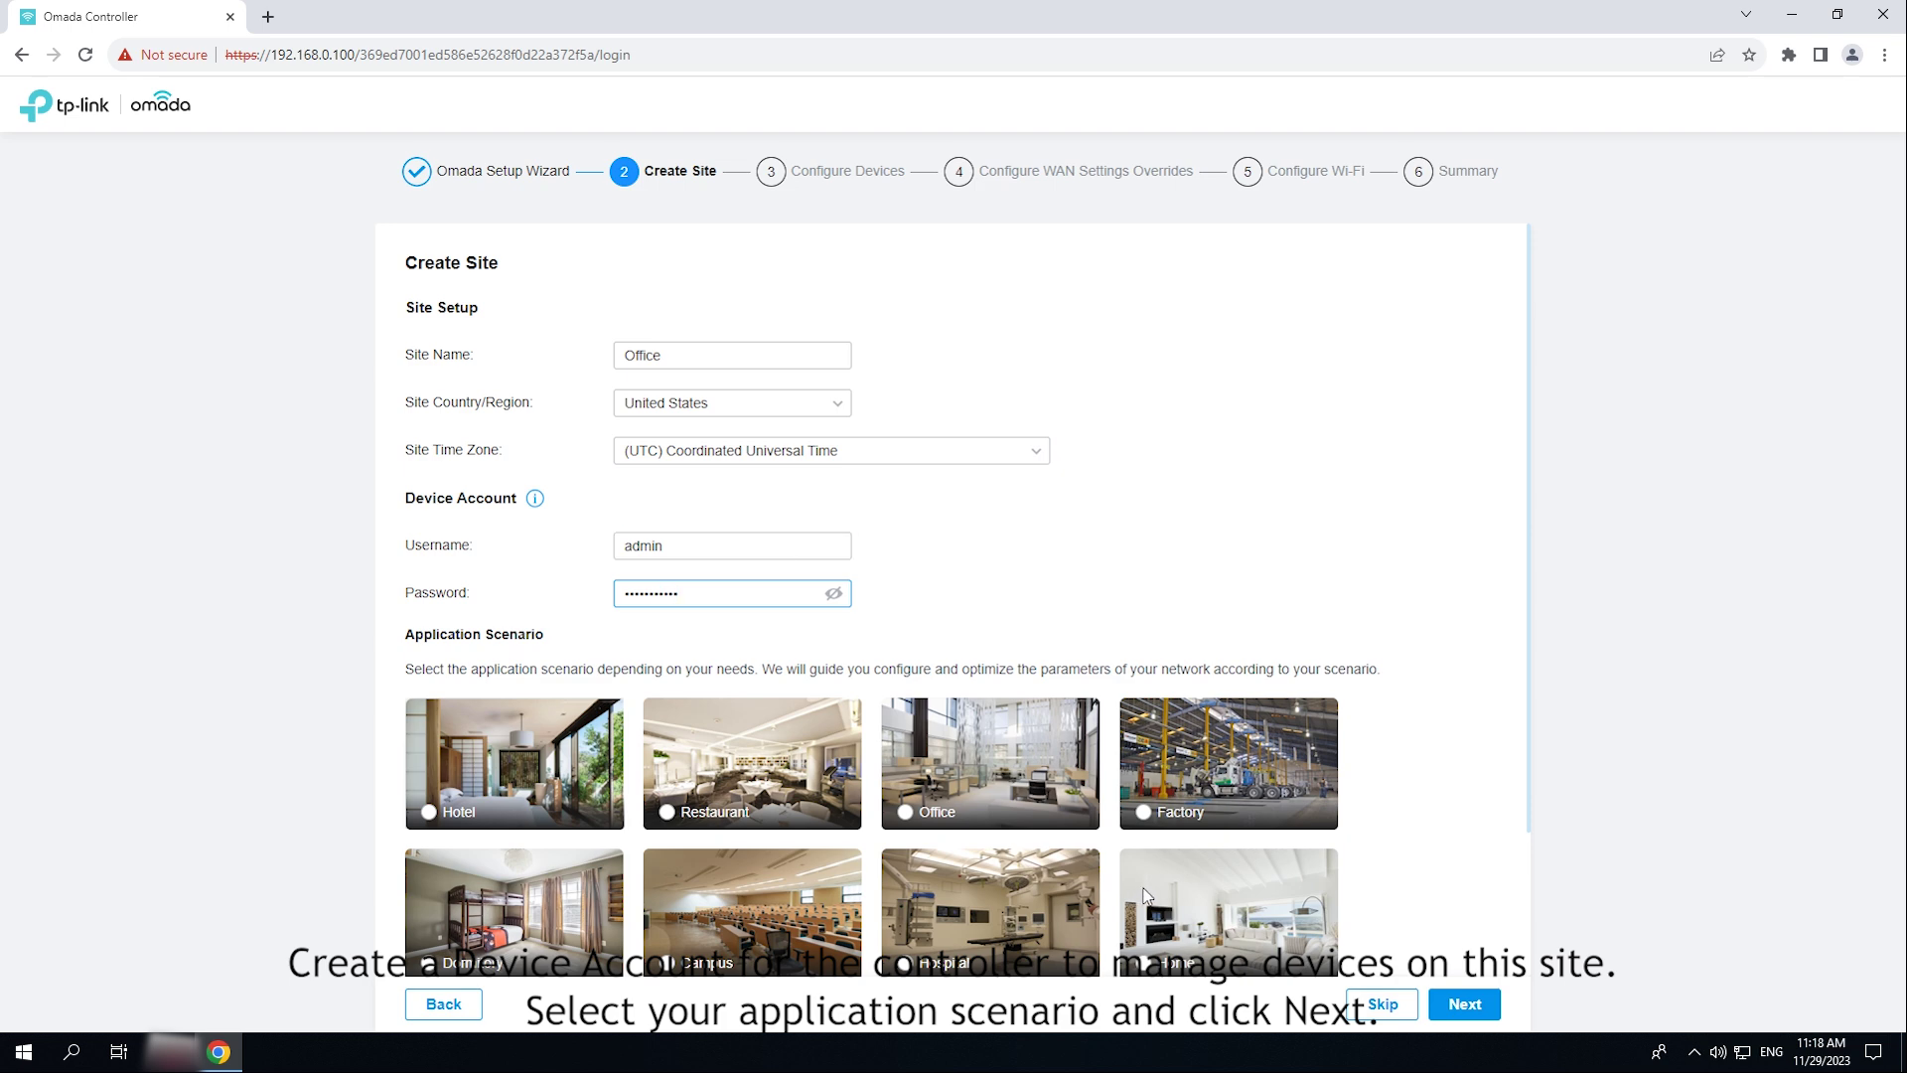
left_click(970, 821)
scroll(972, 826, "down", 2)
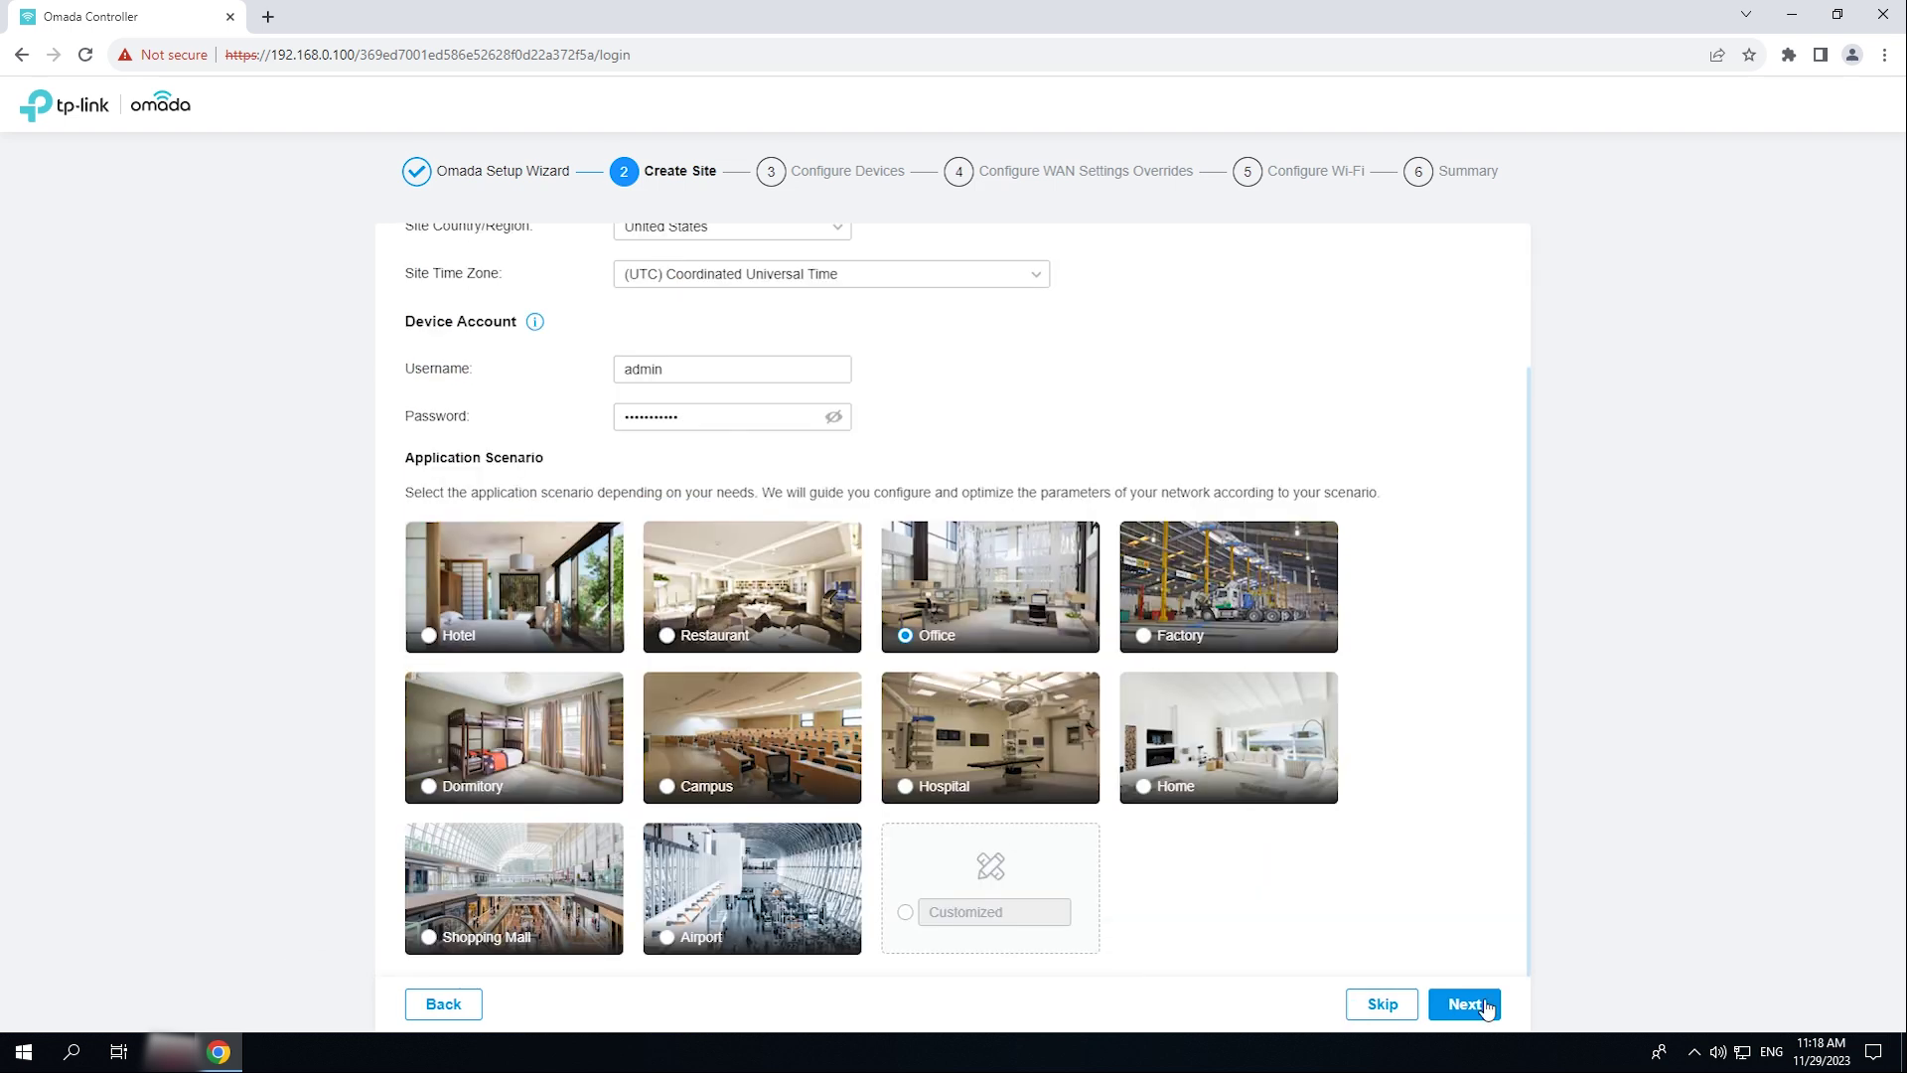
left_click(1465, 1004)
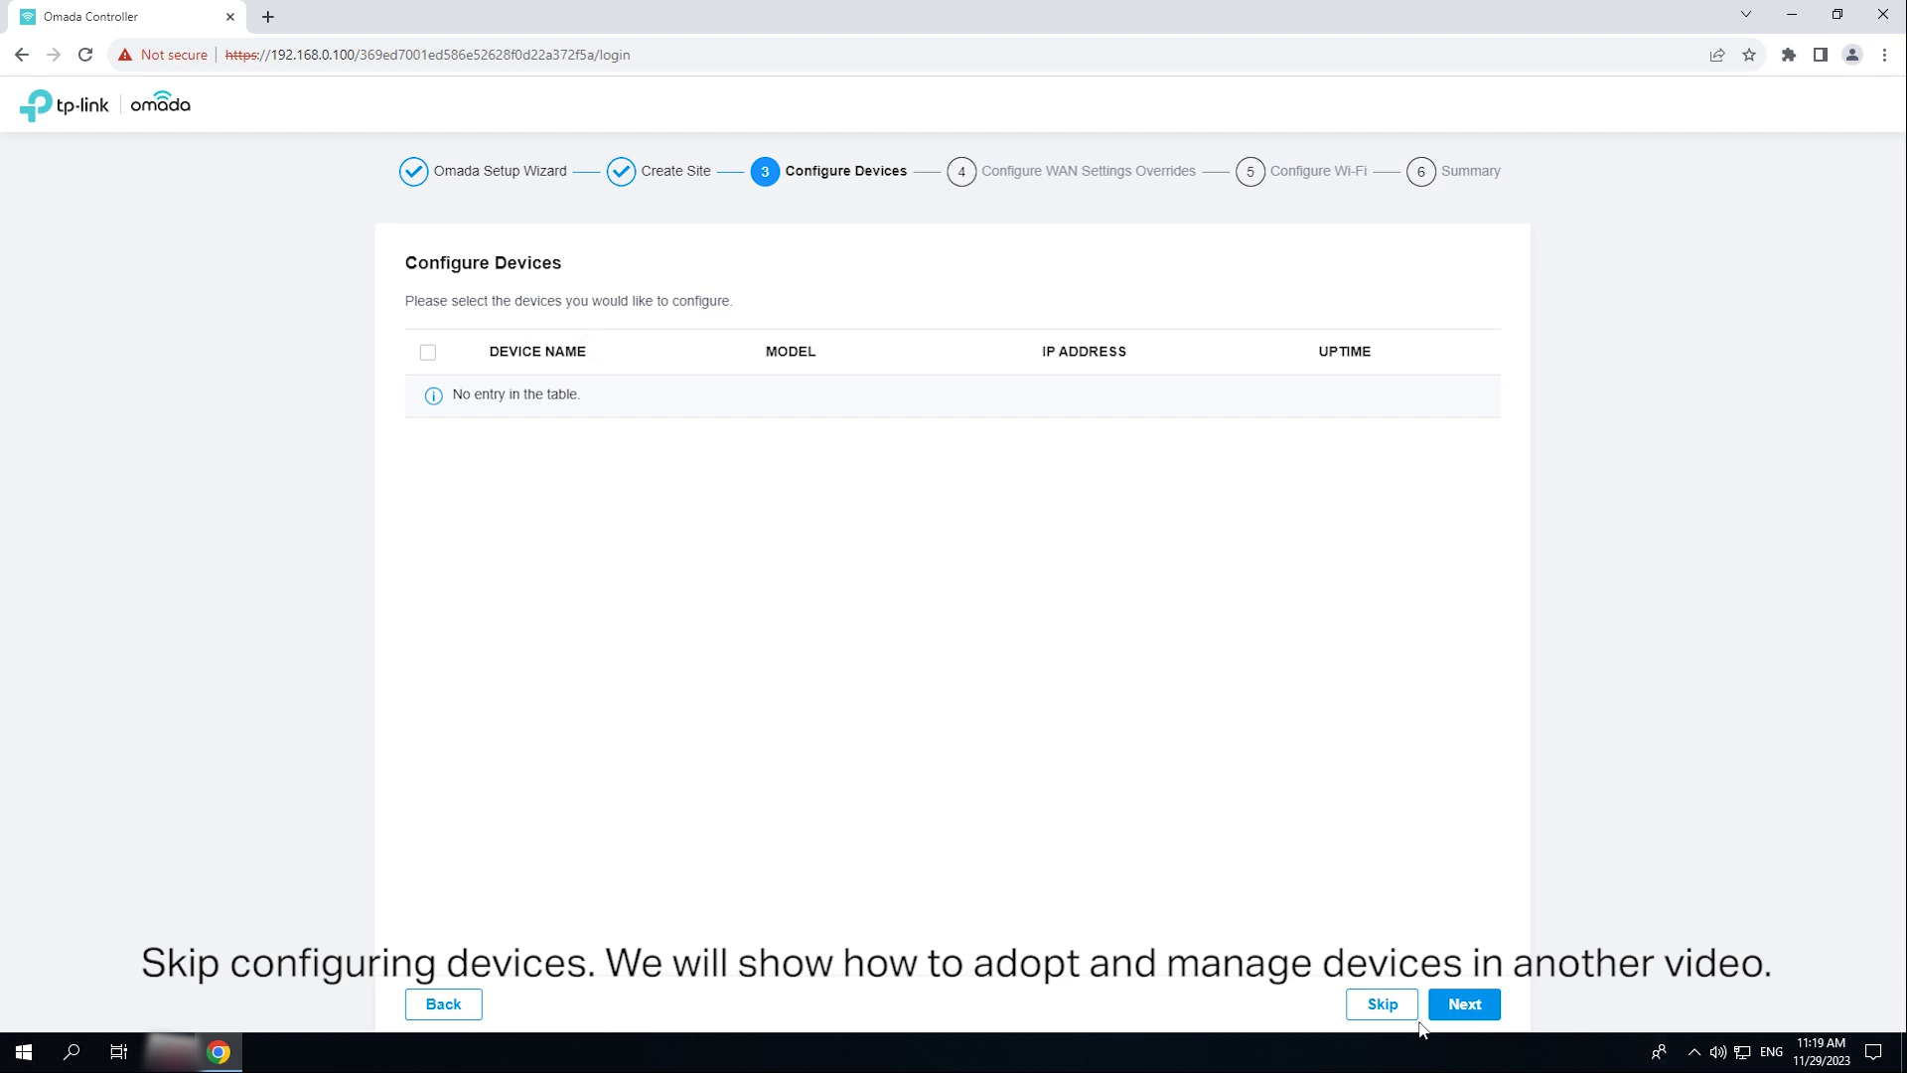
- Skip device and WAN setup, then set Wi-Fi network test with a password
left_click(1383, 1003)
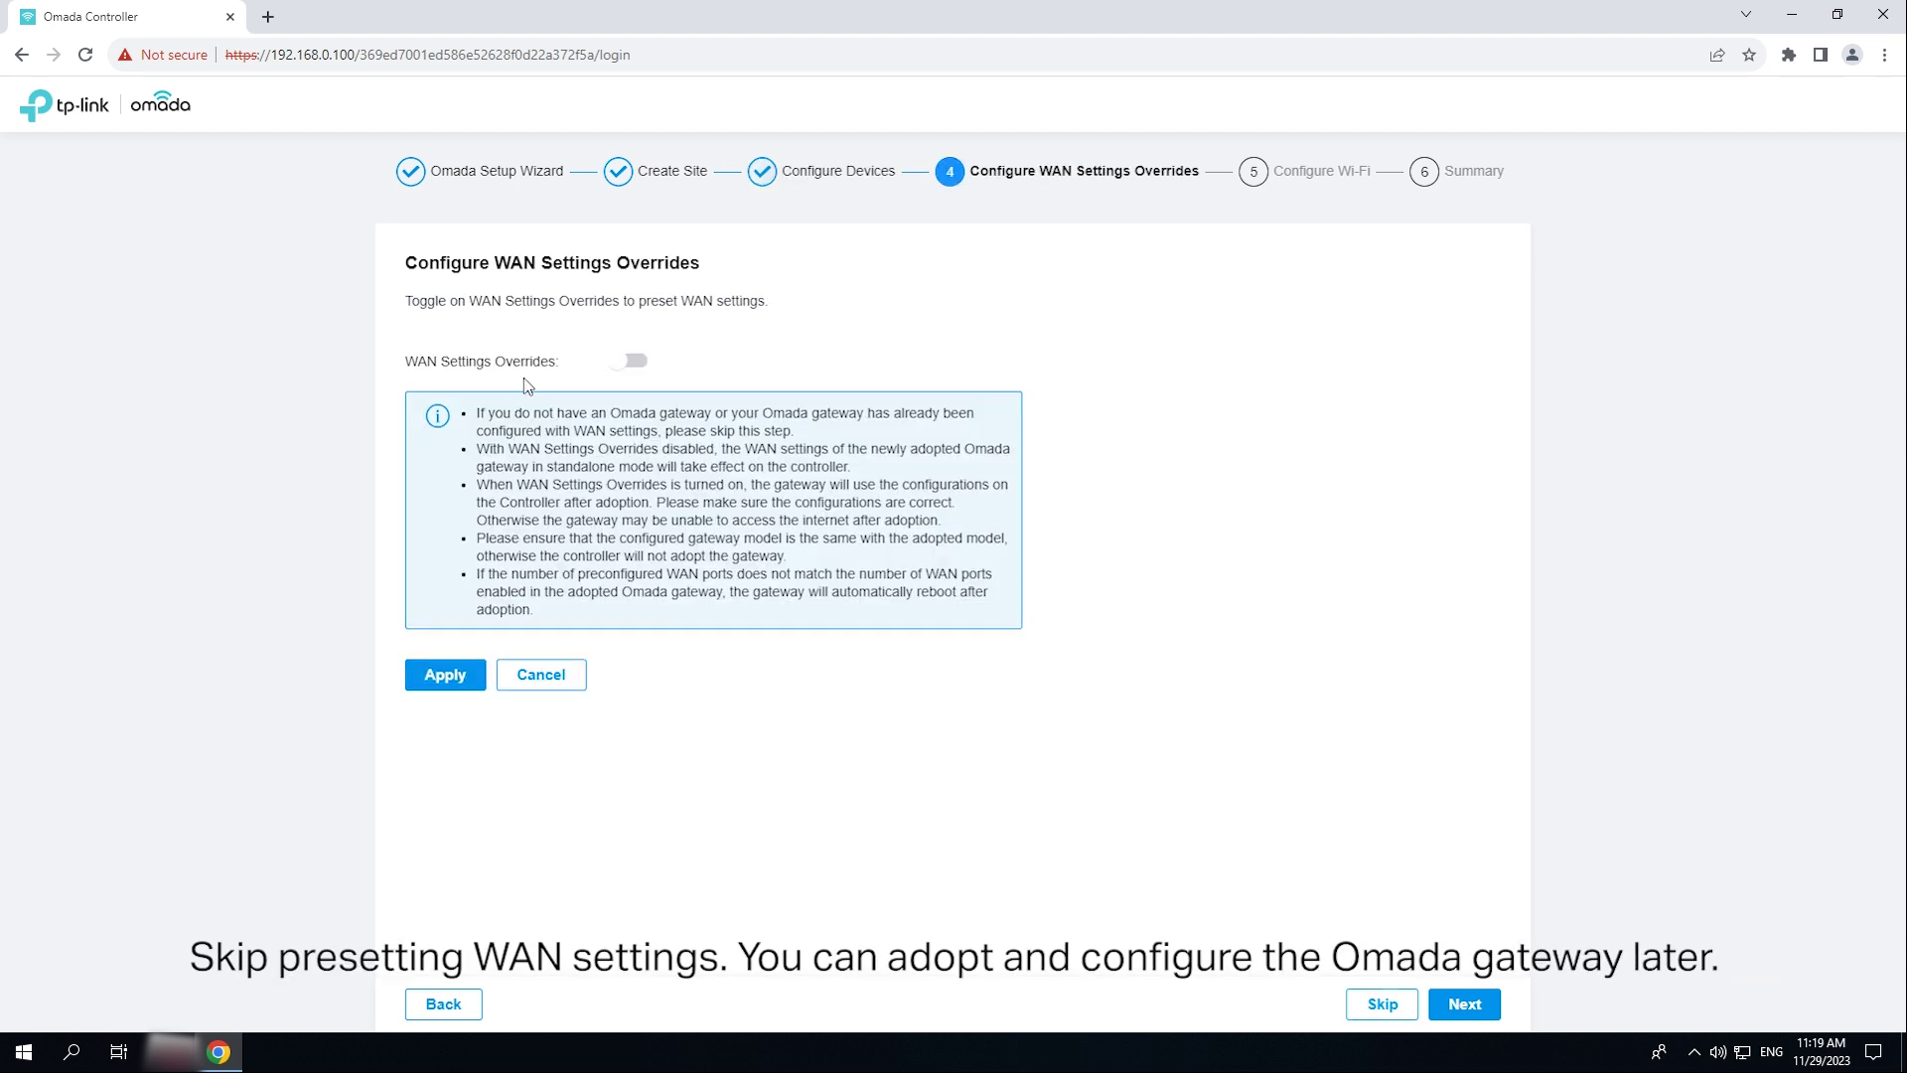
left_click(1382, 1005)
left_click(628, 342)
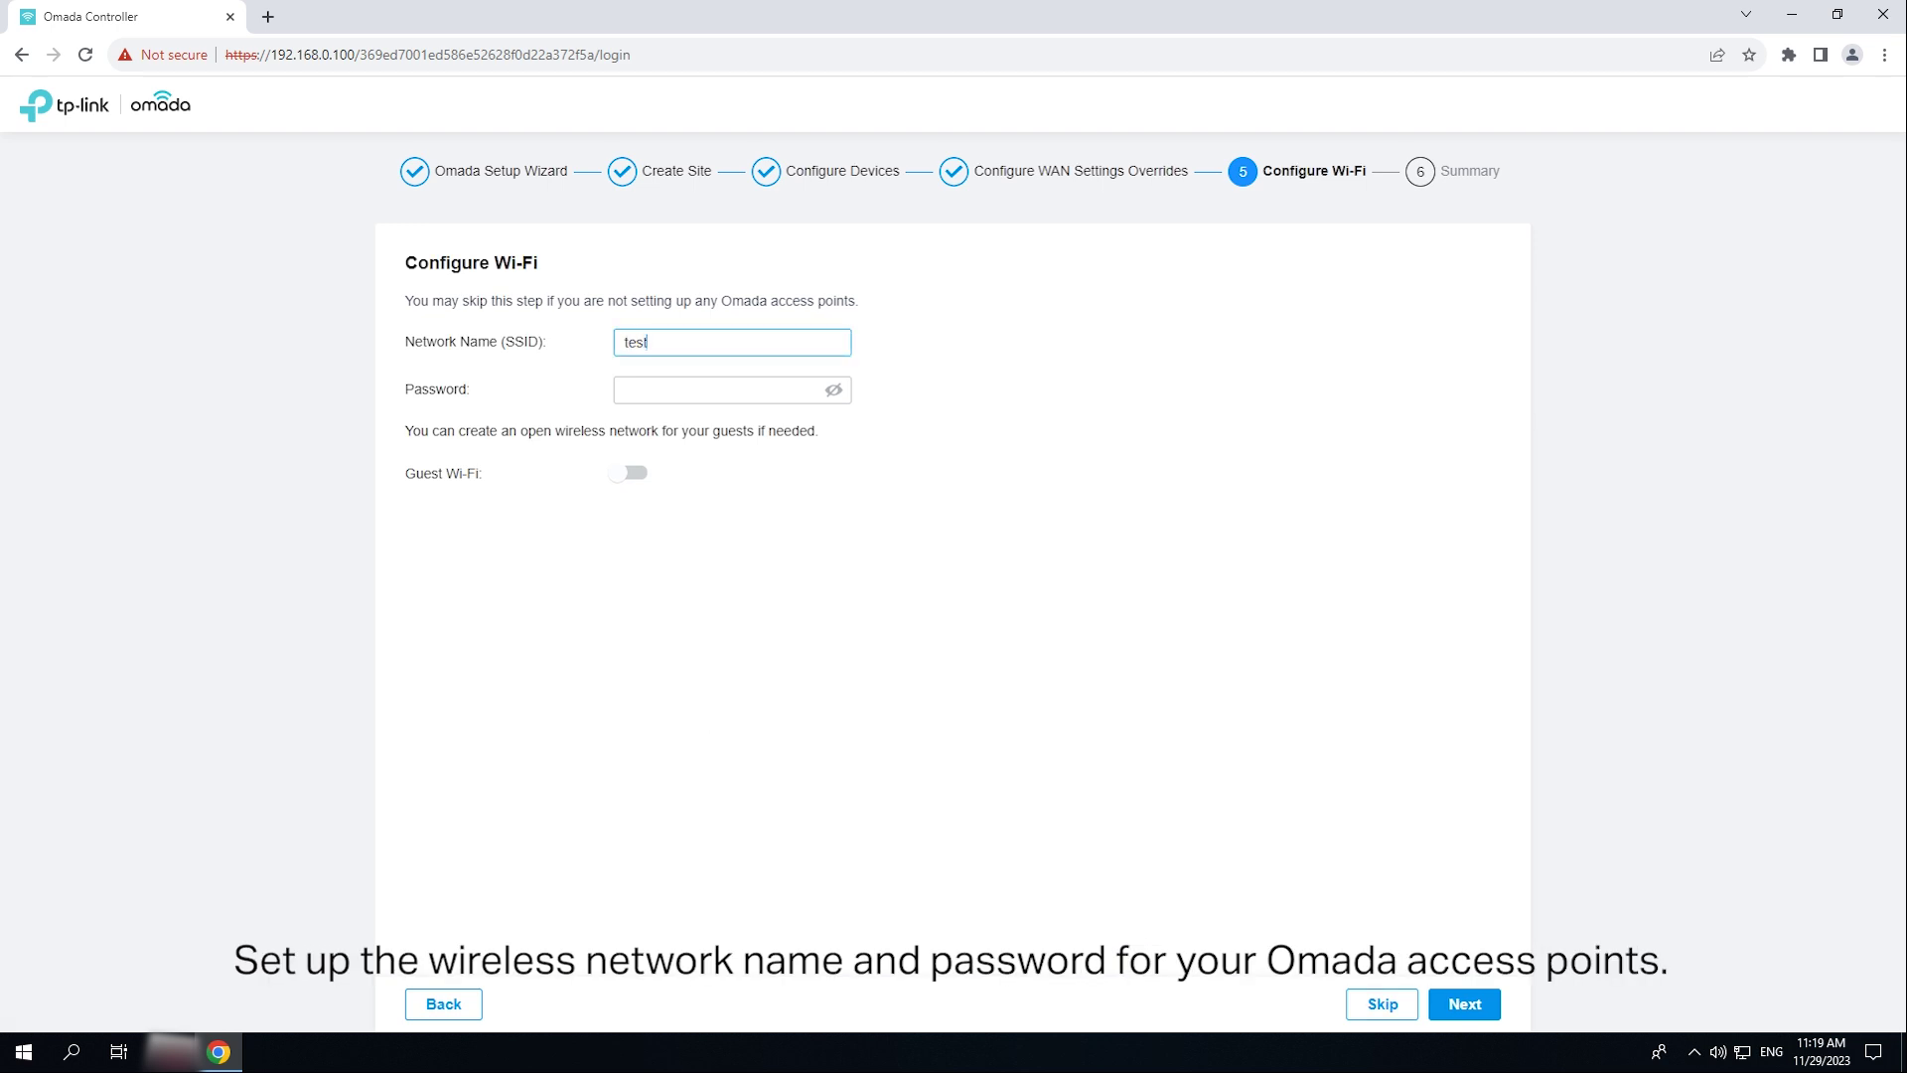
left_click(735, 387)
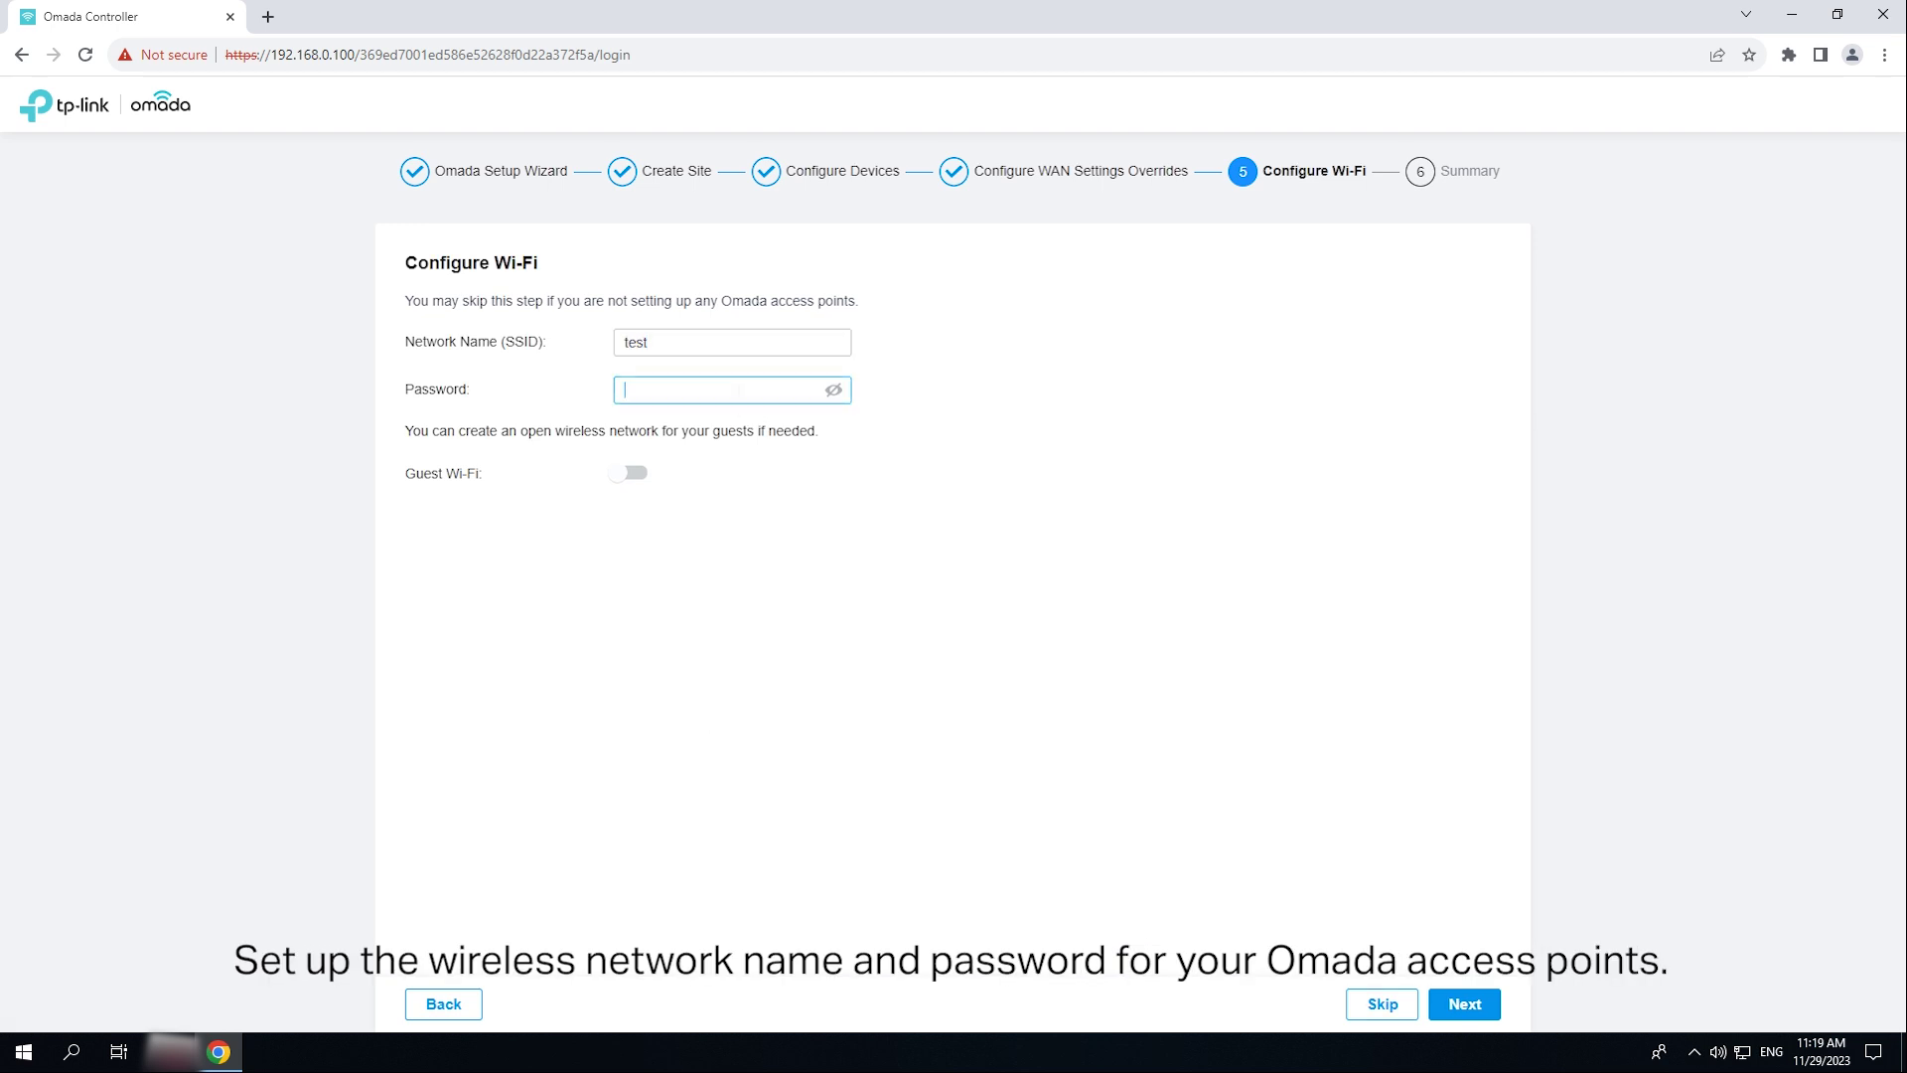
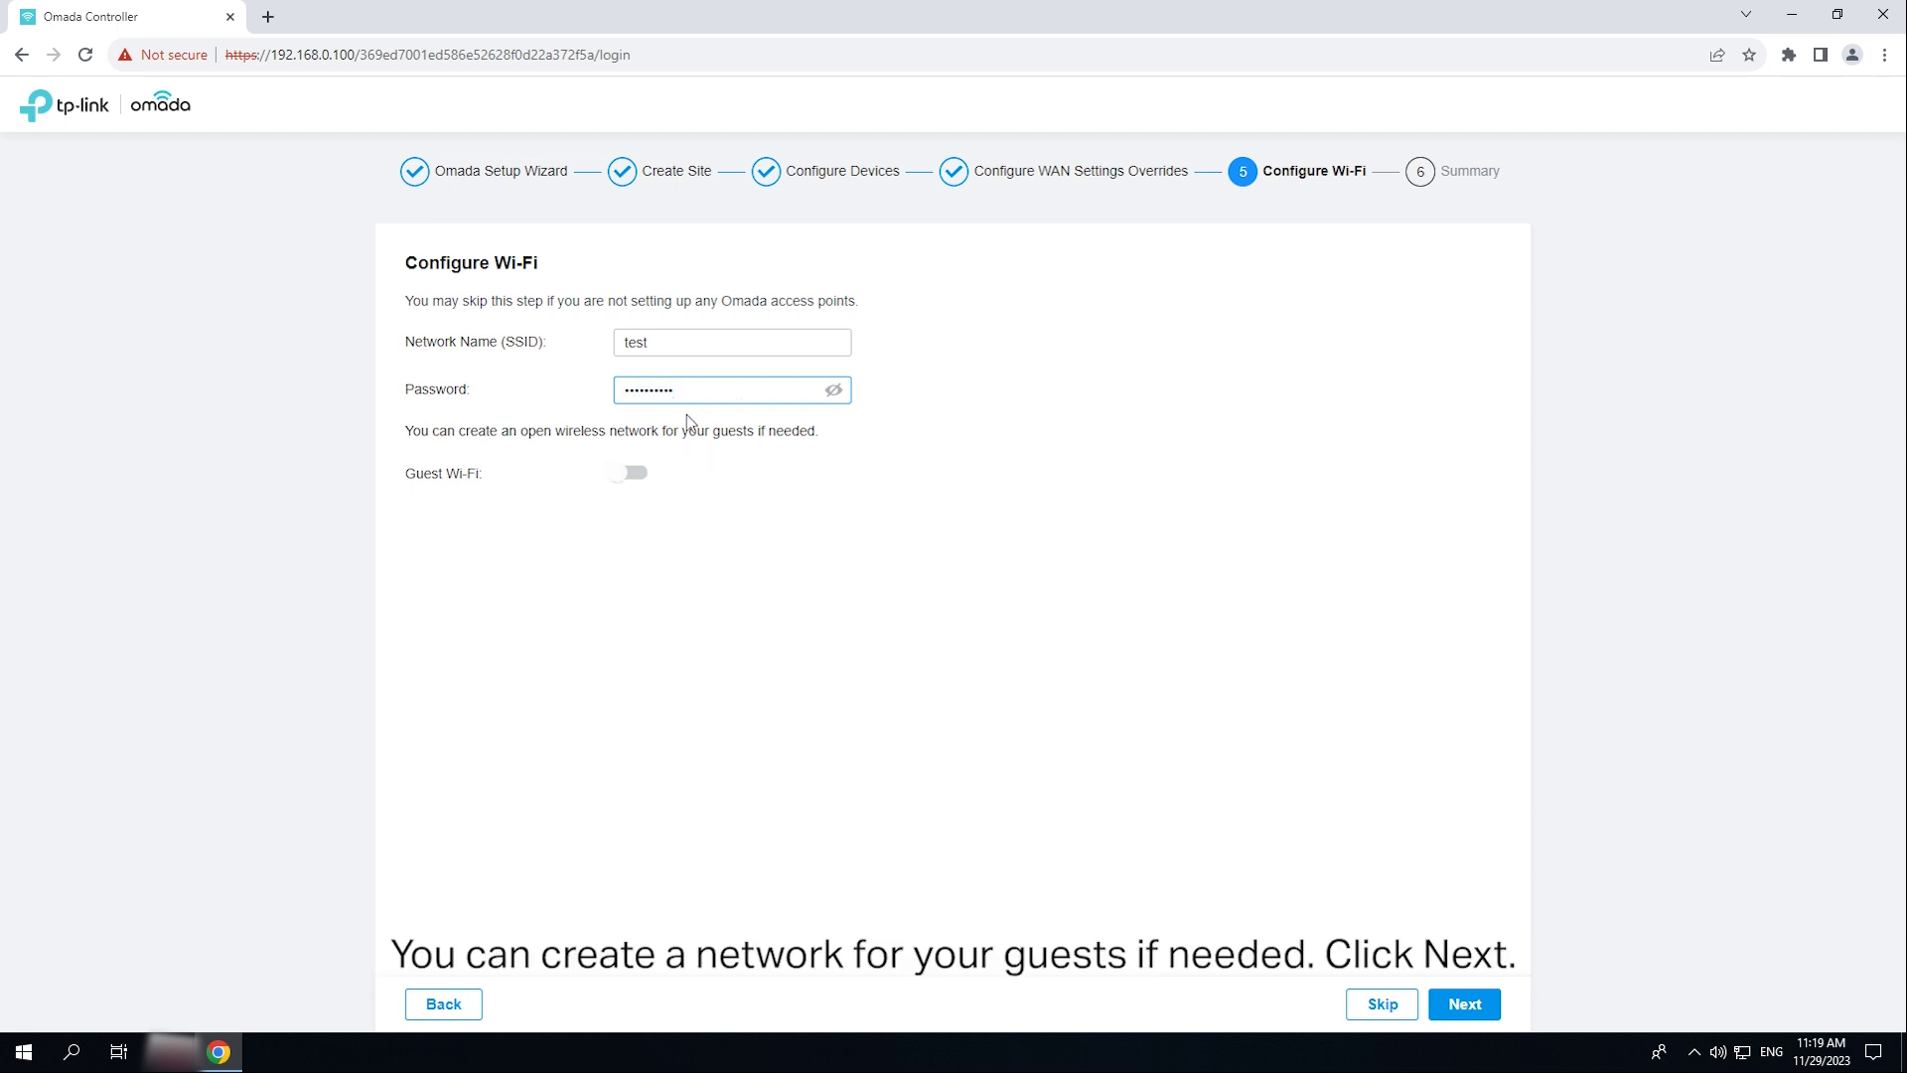
- Finish the setup wizard and log in to the controller as admin
left_click(1490, 1008)
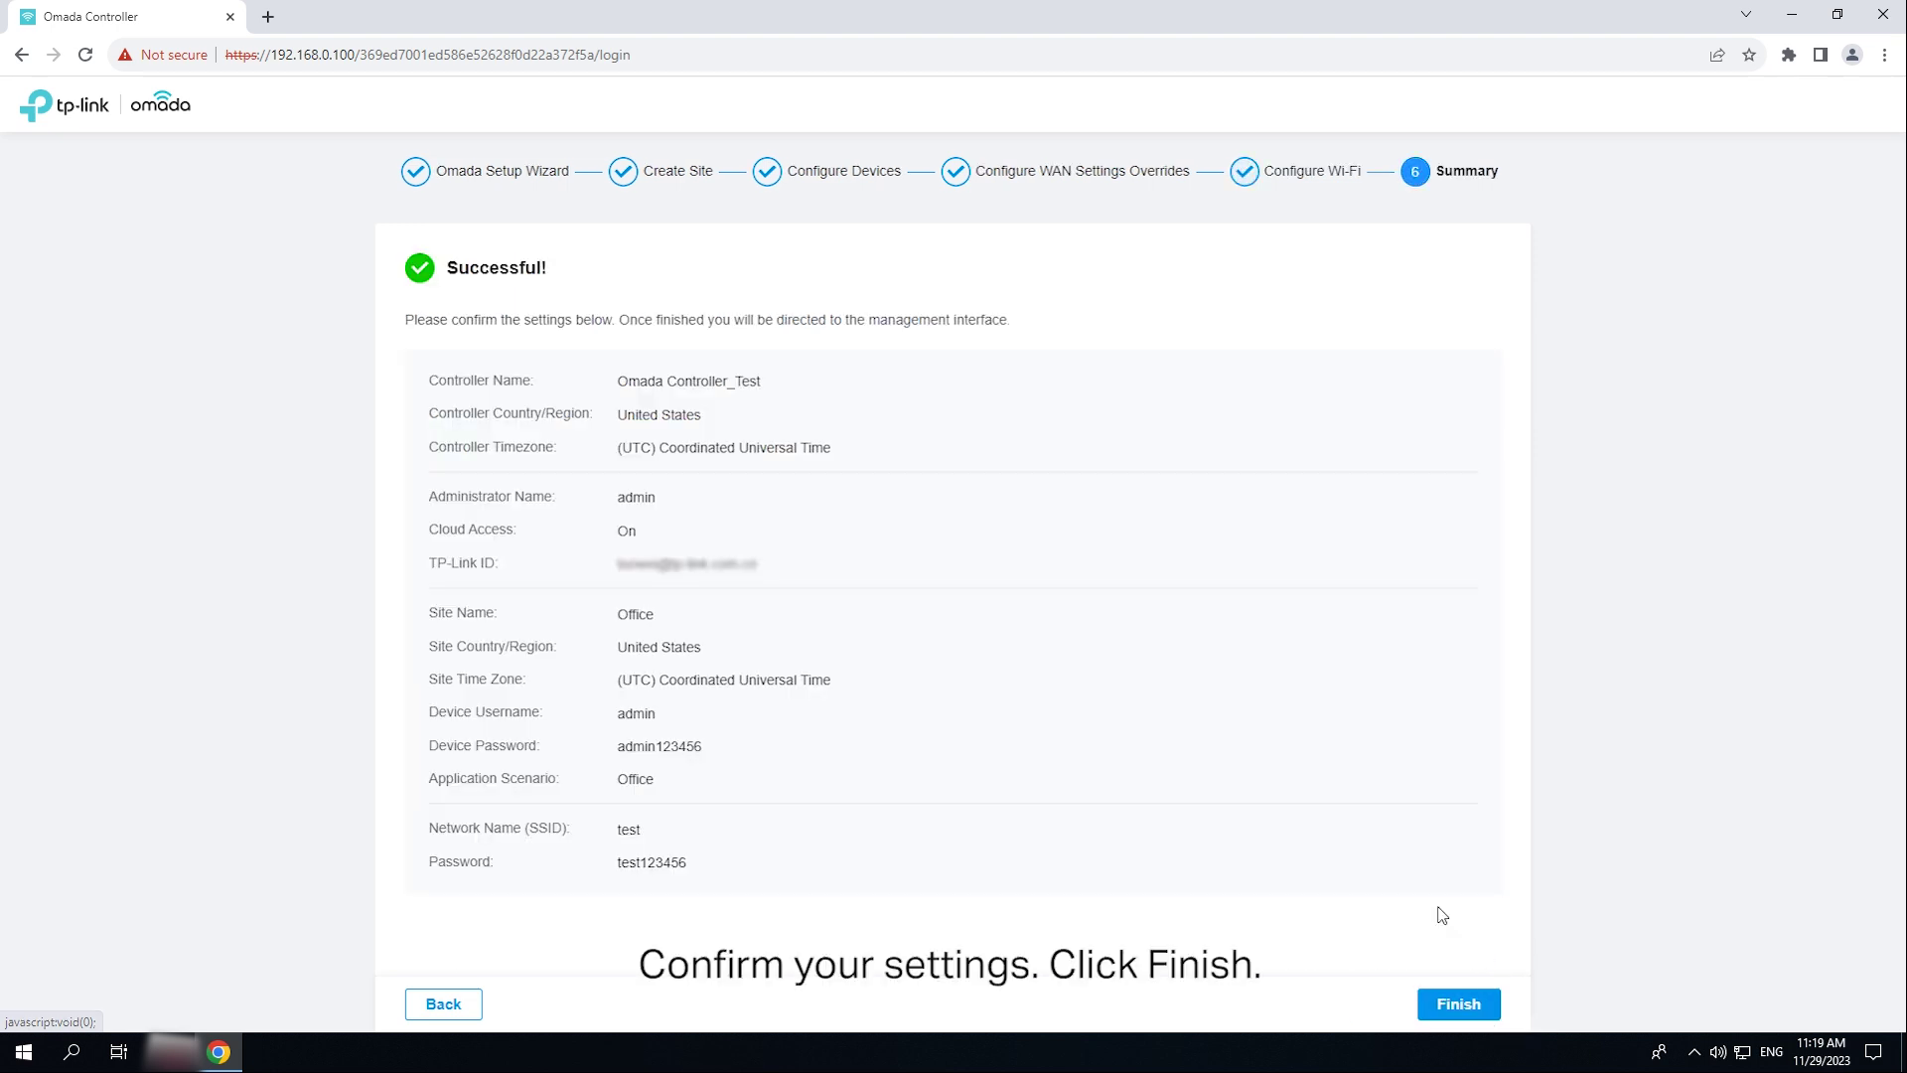
left_click(1487, 1011)
left_click(943, 383)
type("admin")
left_click(907, 455)
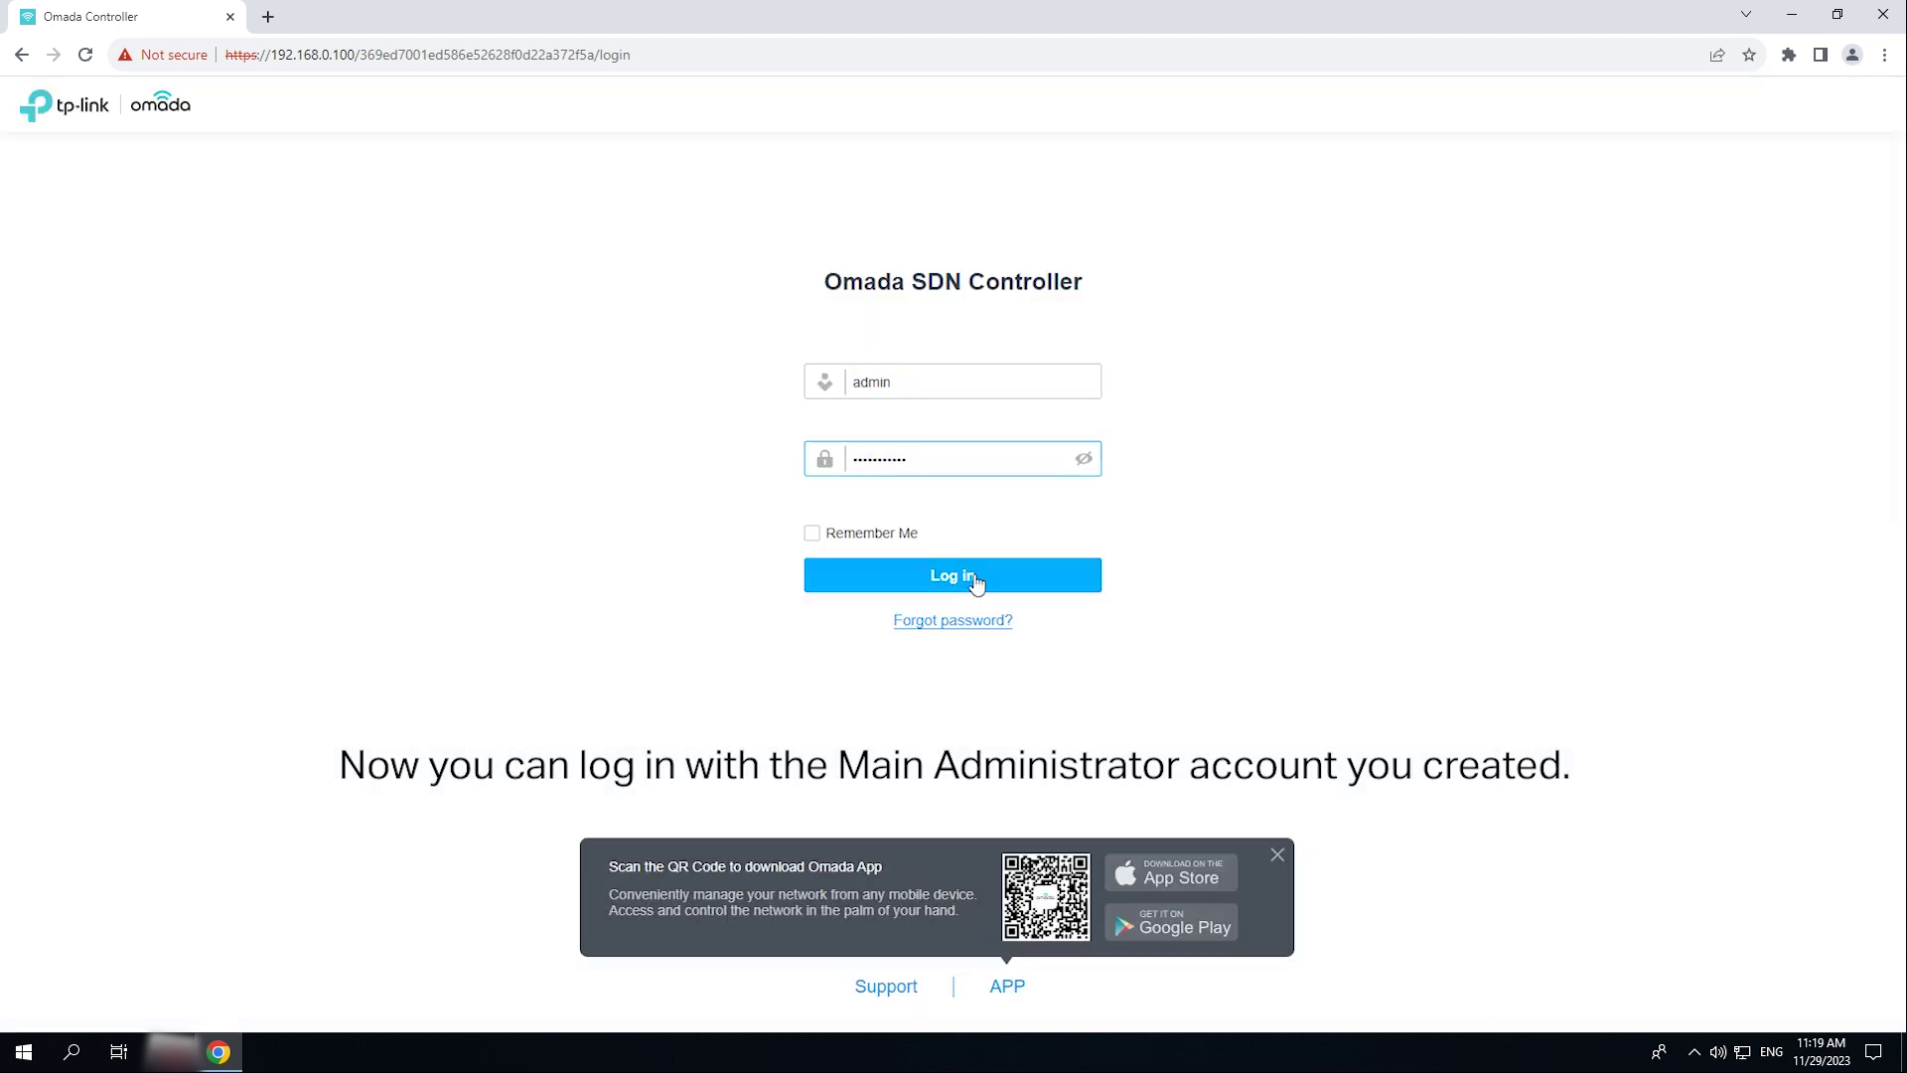
left_click(981, 577)
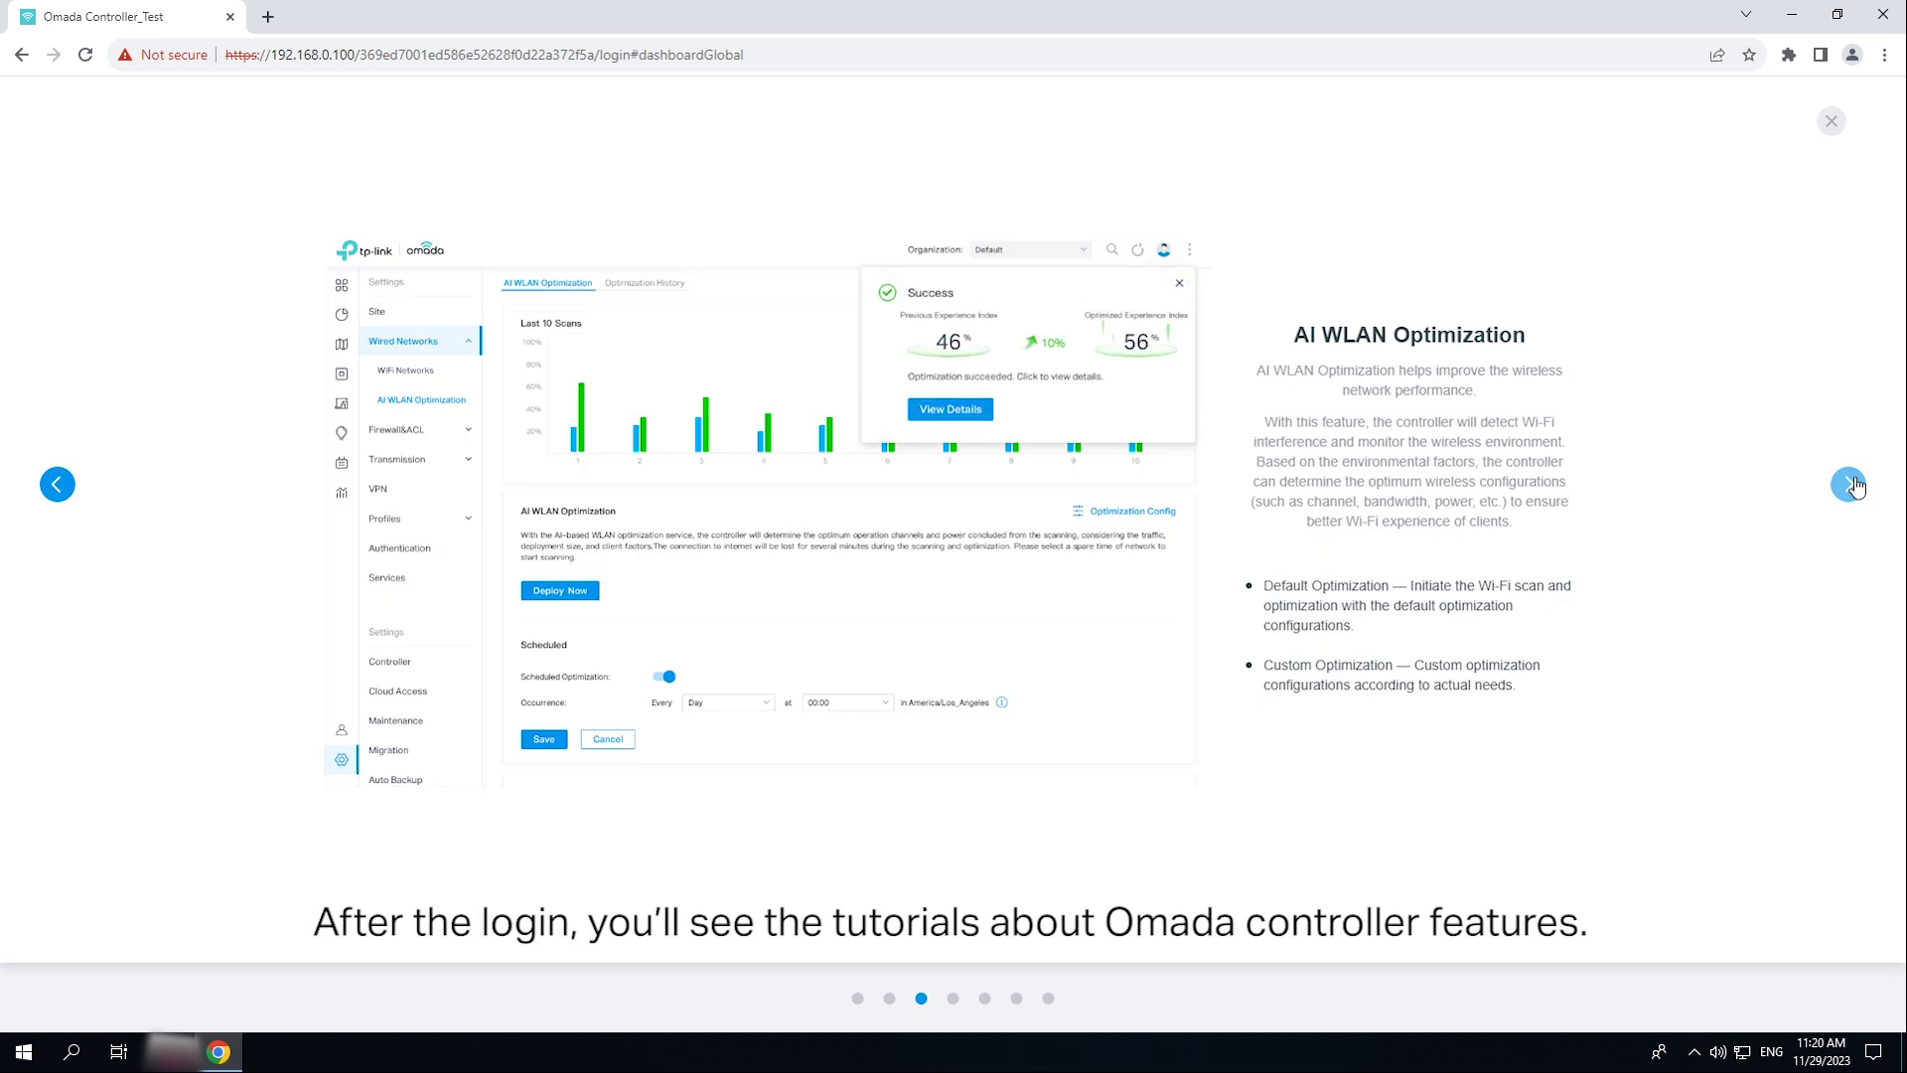
- Advance through the feature tutorial slides to the Global View dashboard
left_click(1849, 485)
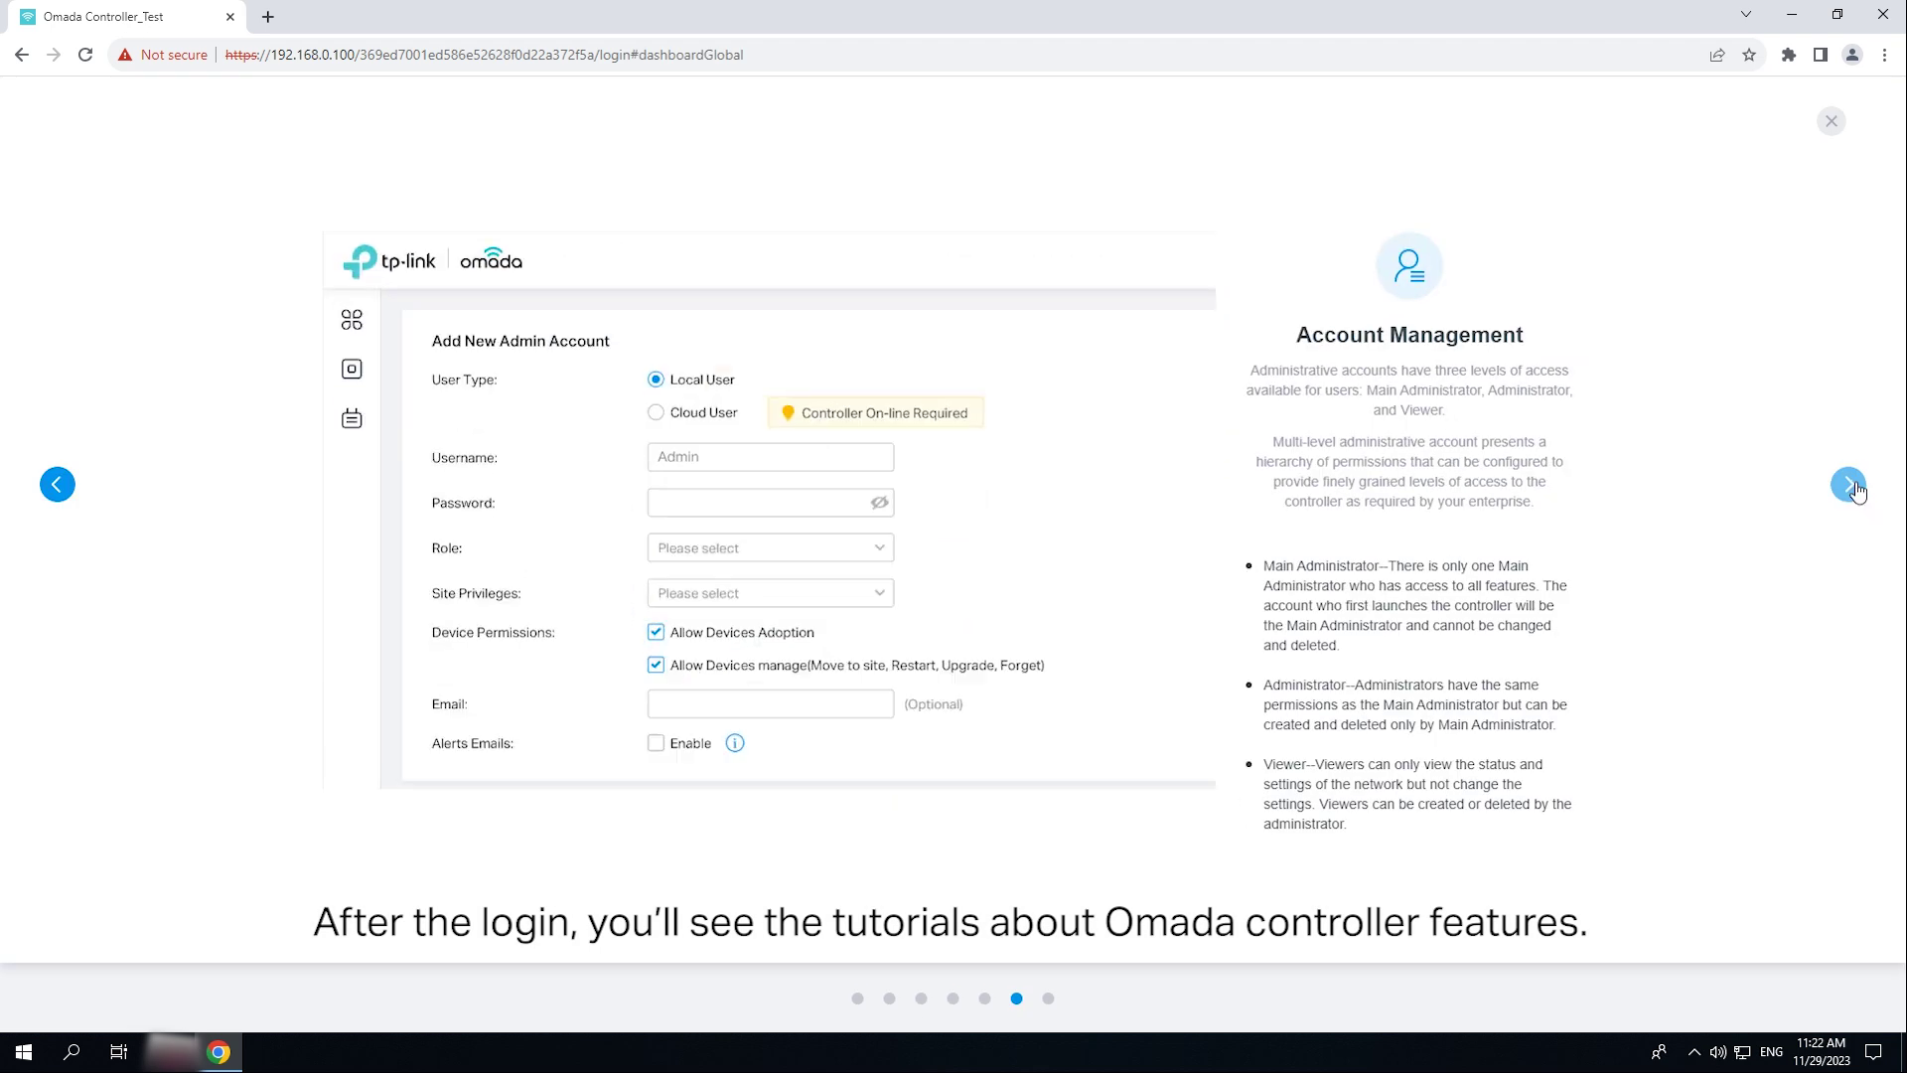
left_click(1849, 484)
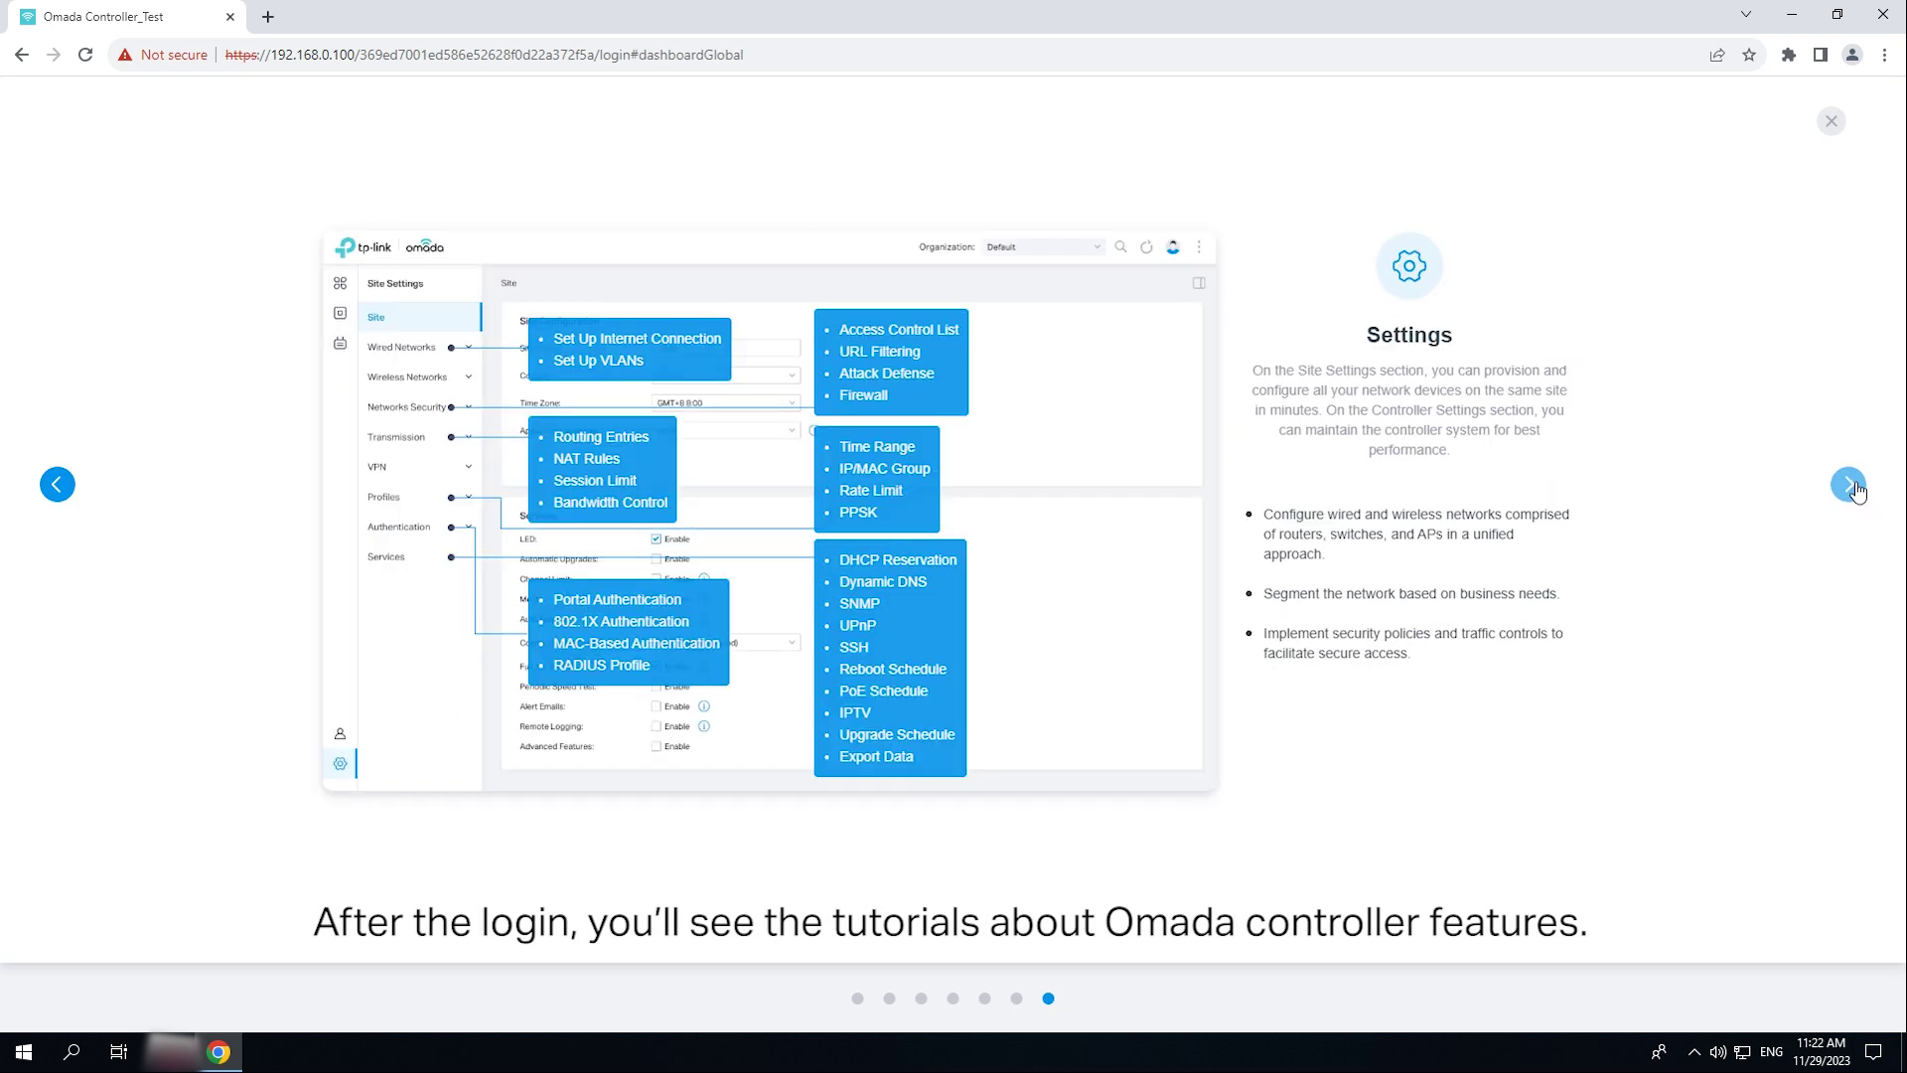
left_click(1849, 485)
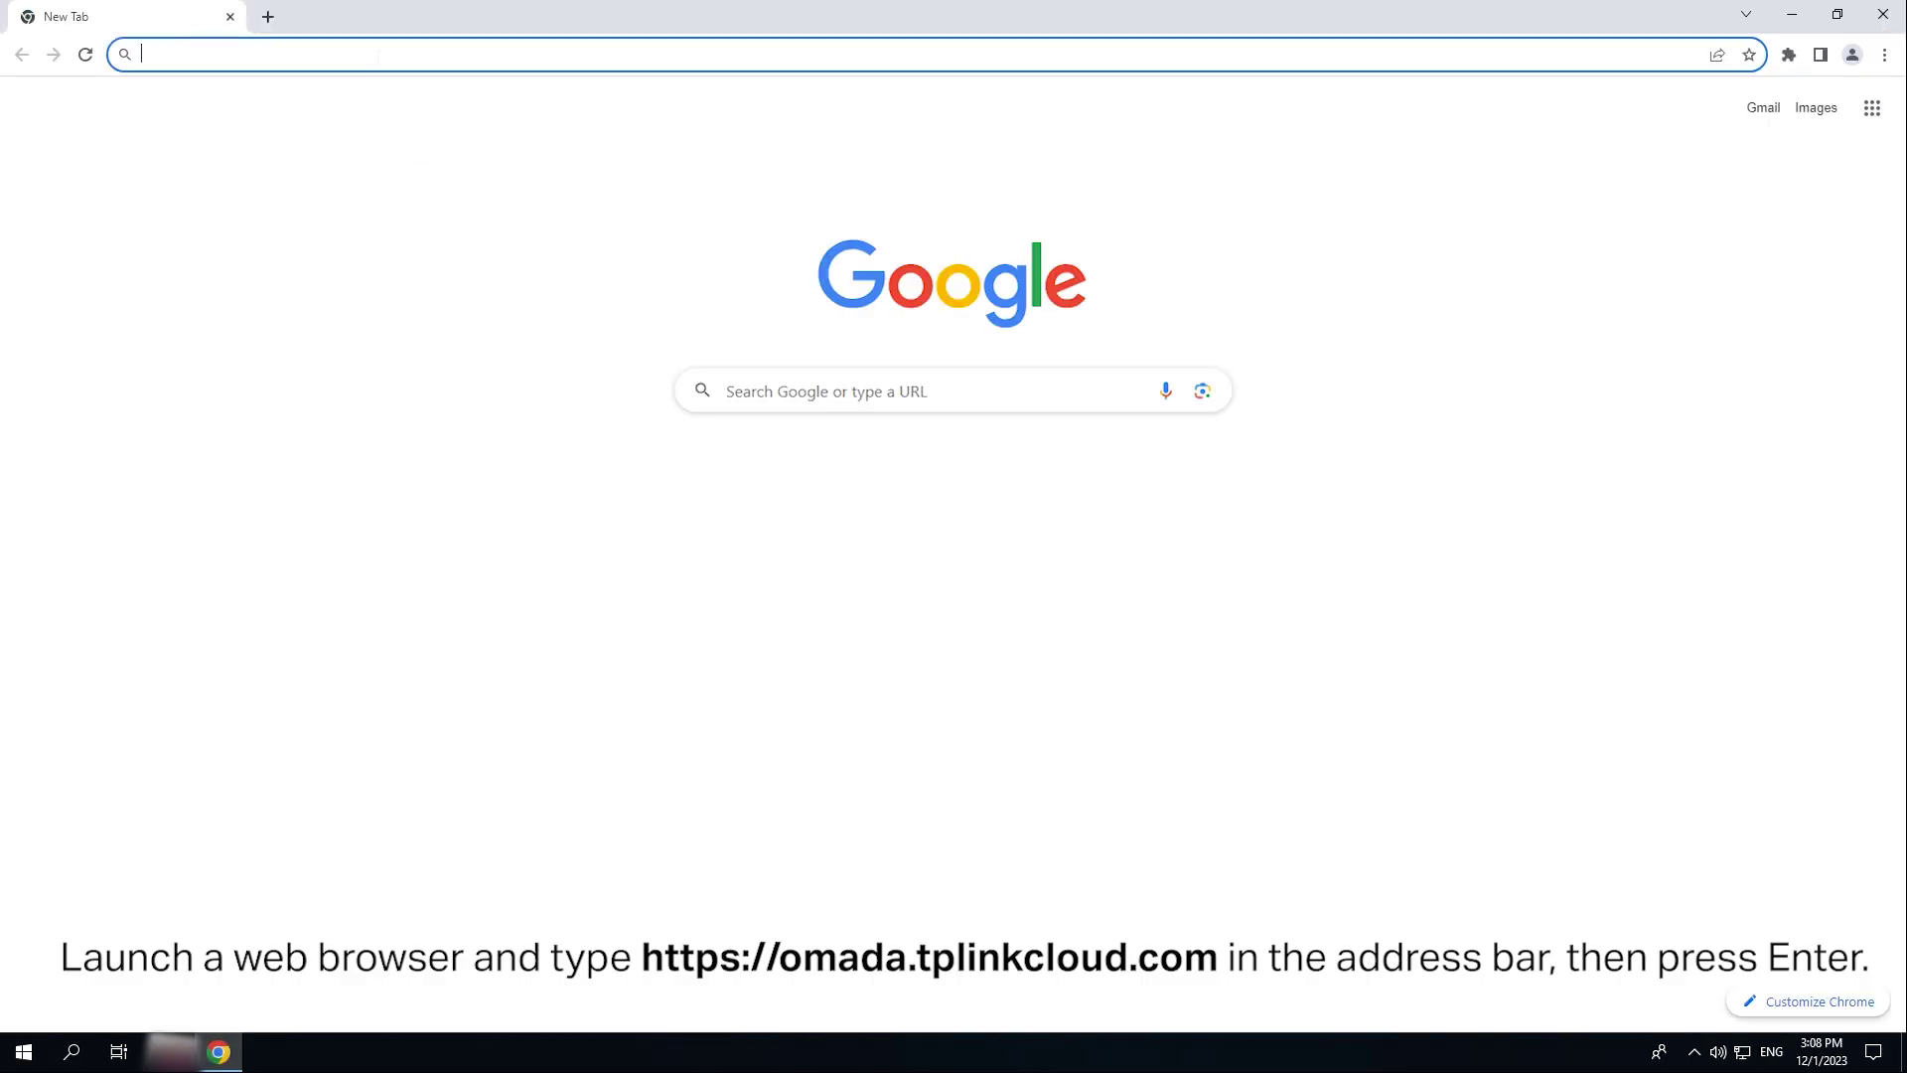
type("https://omada.tplinkcloud.com")
- Load Omada Cloud, sign in with the TP-Link ID email and password, and accept cookies
key("Return")
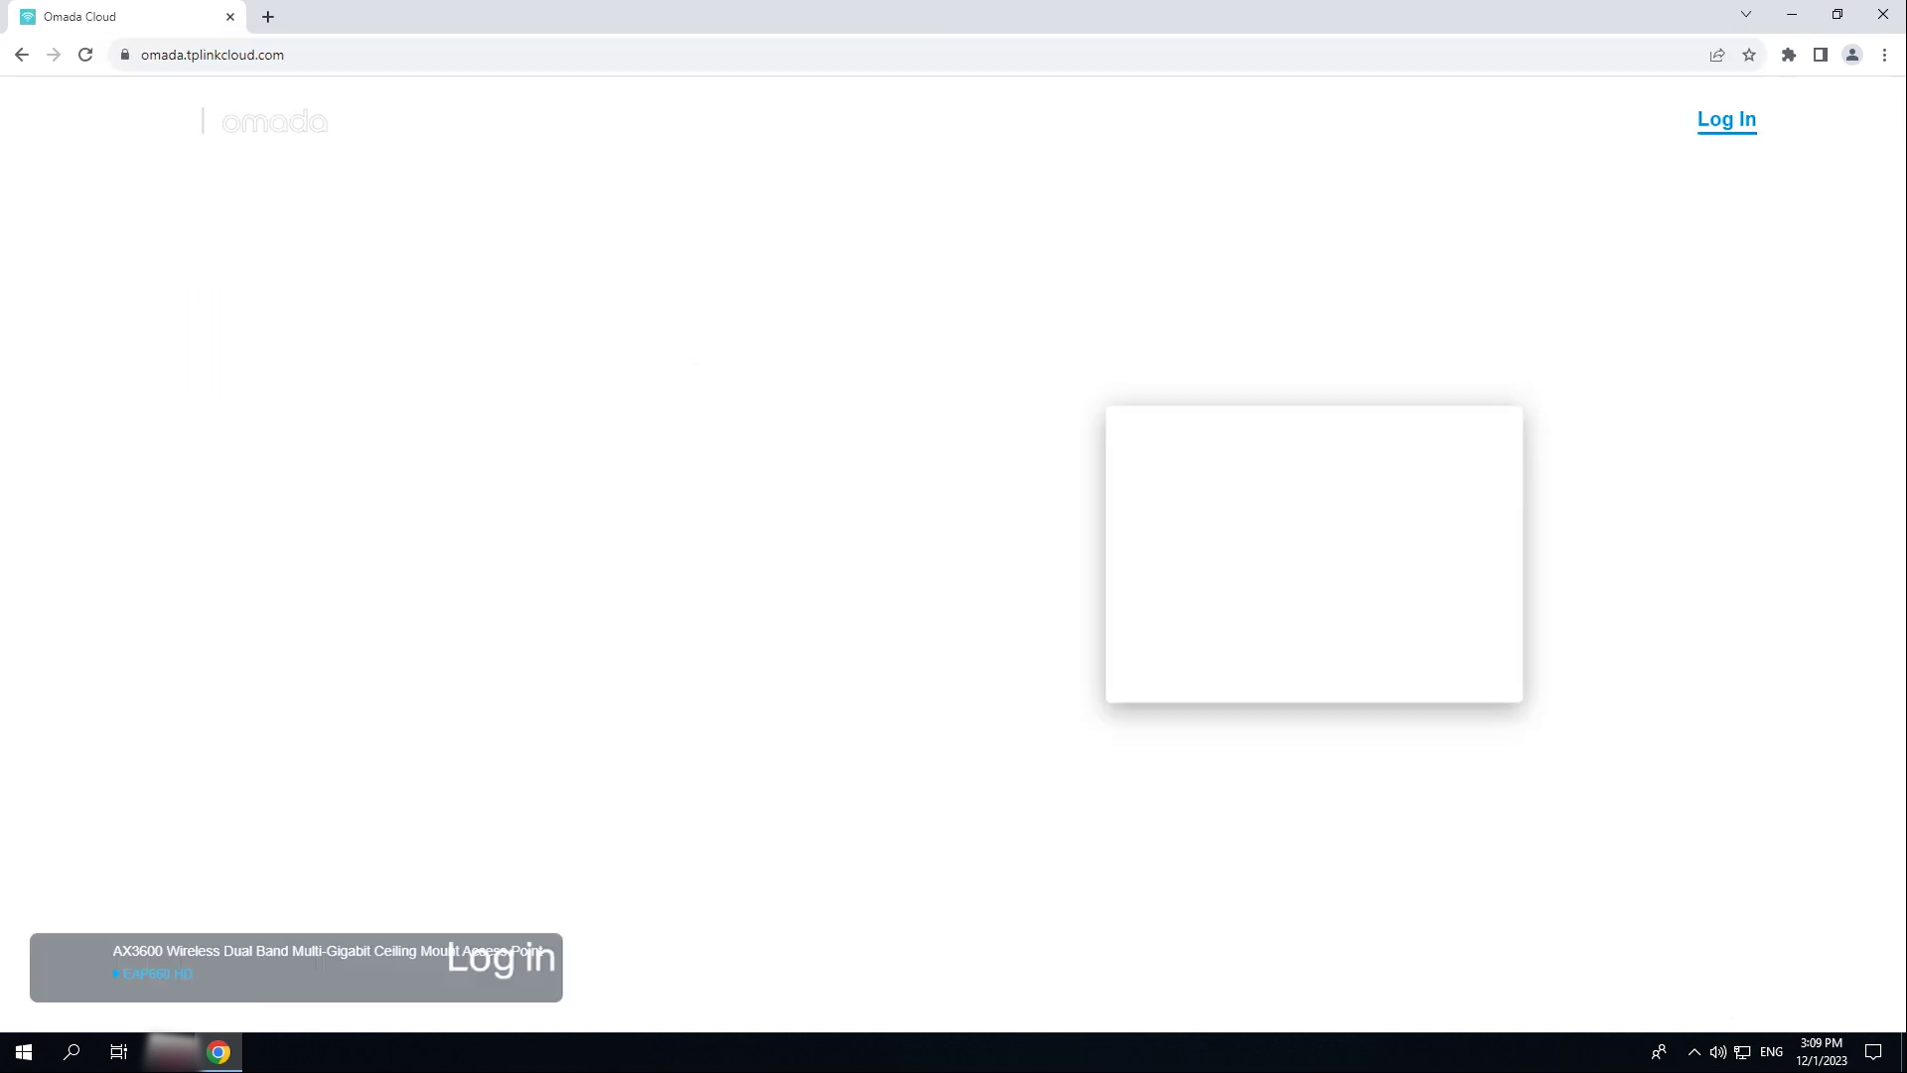
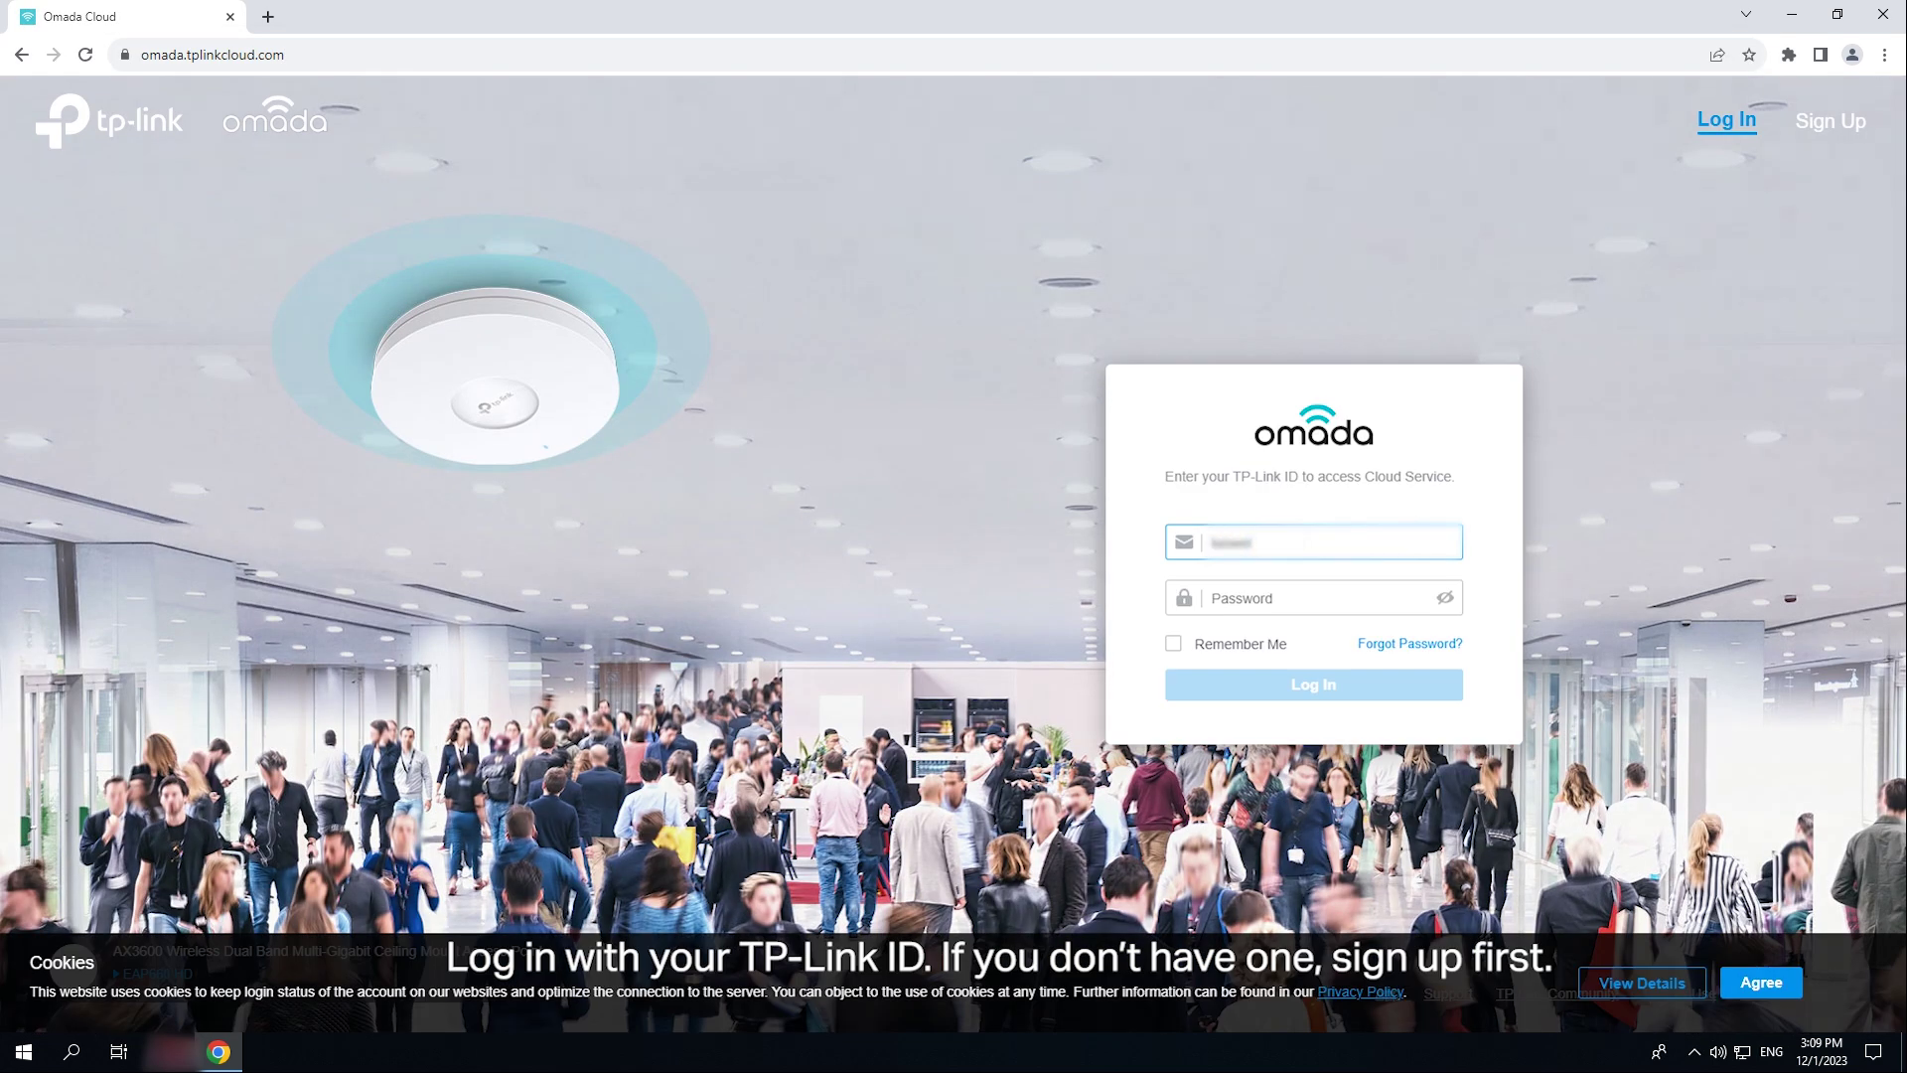
key("Tab")
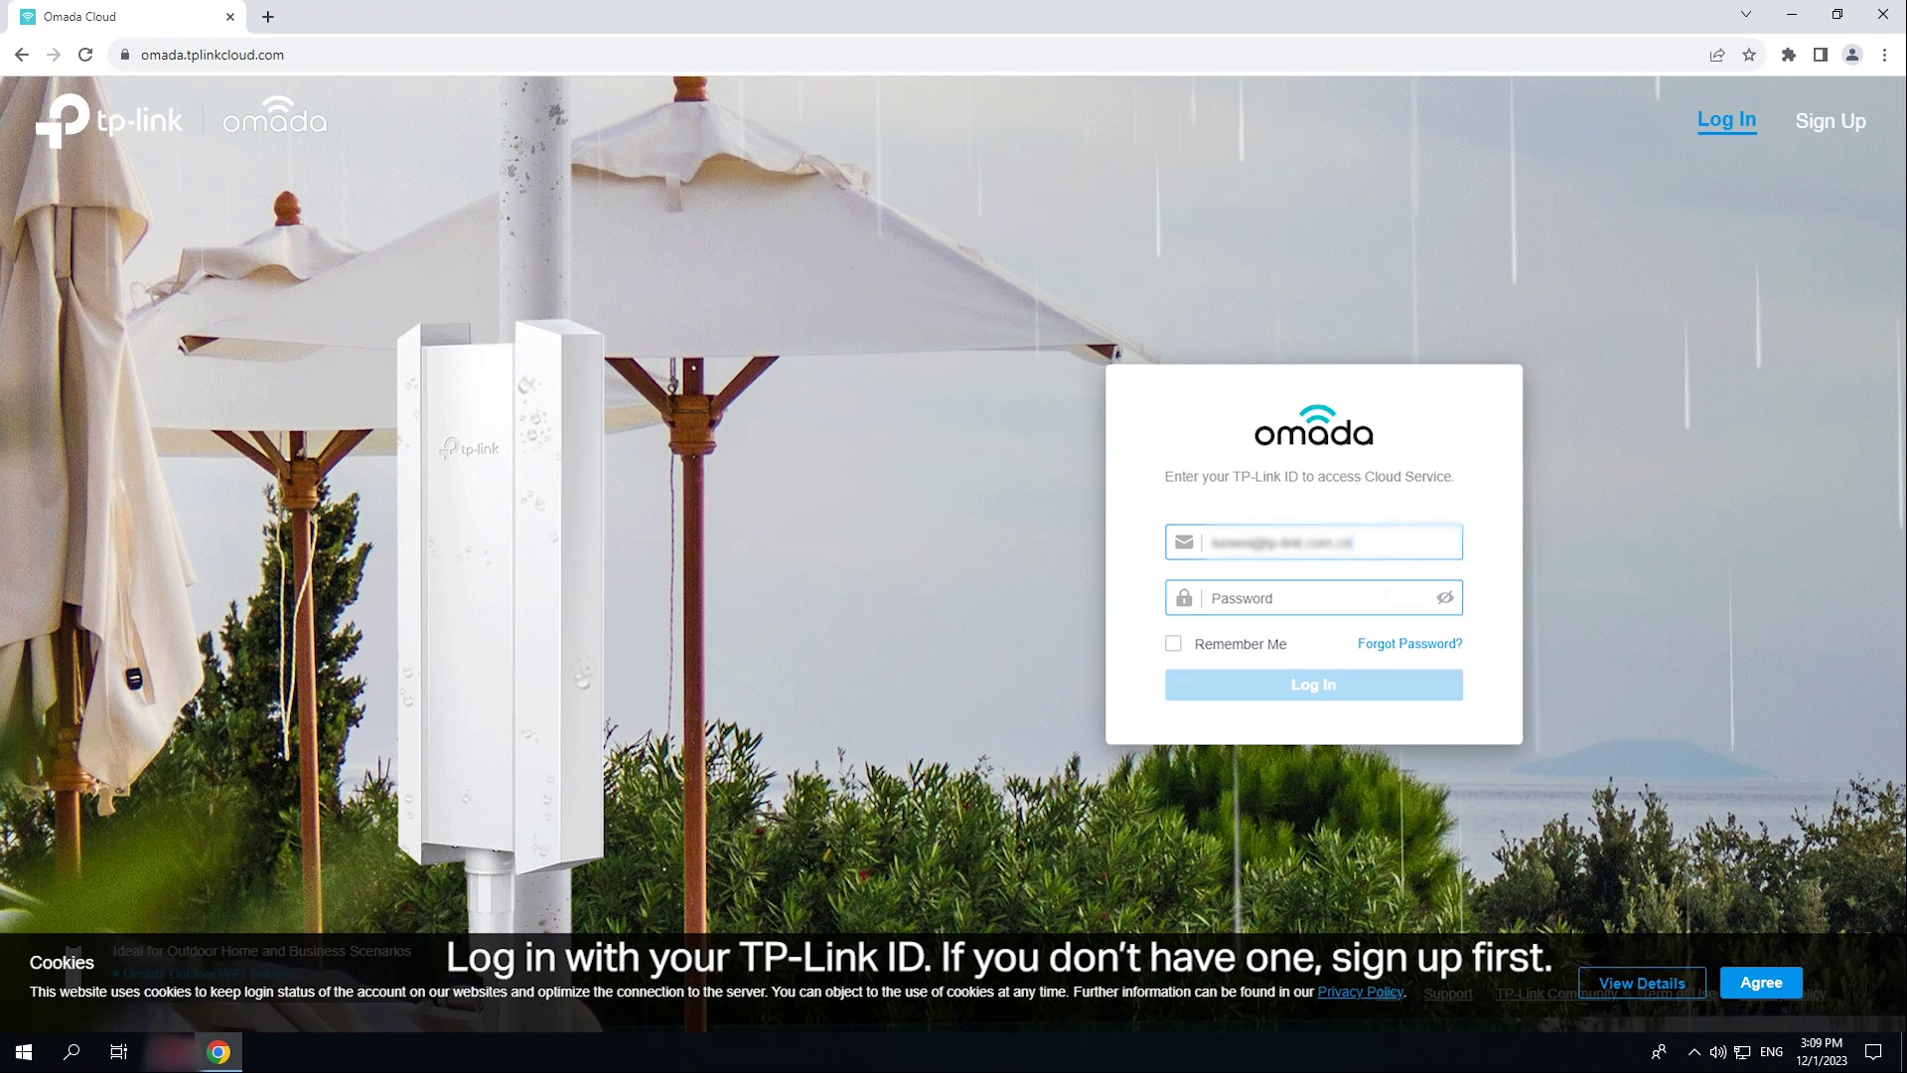
type("********")
left_click(1371, 678)
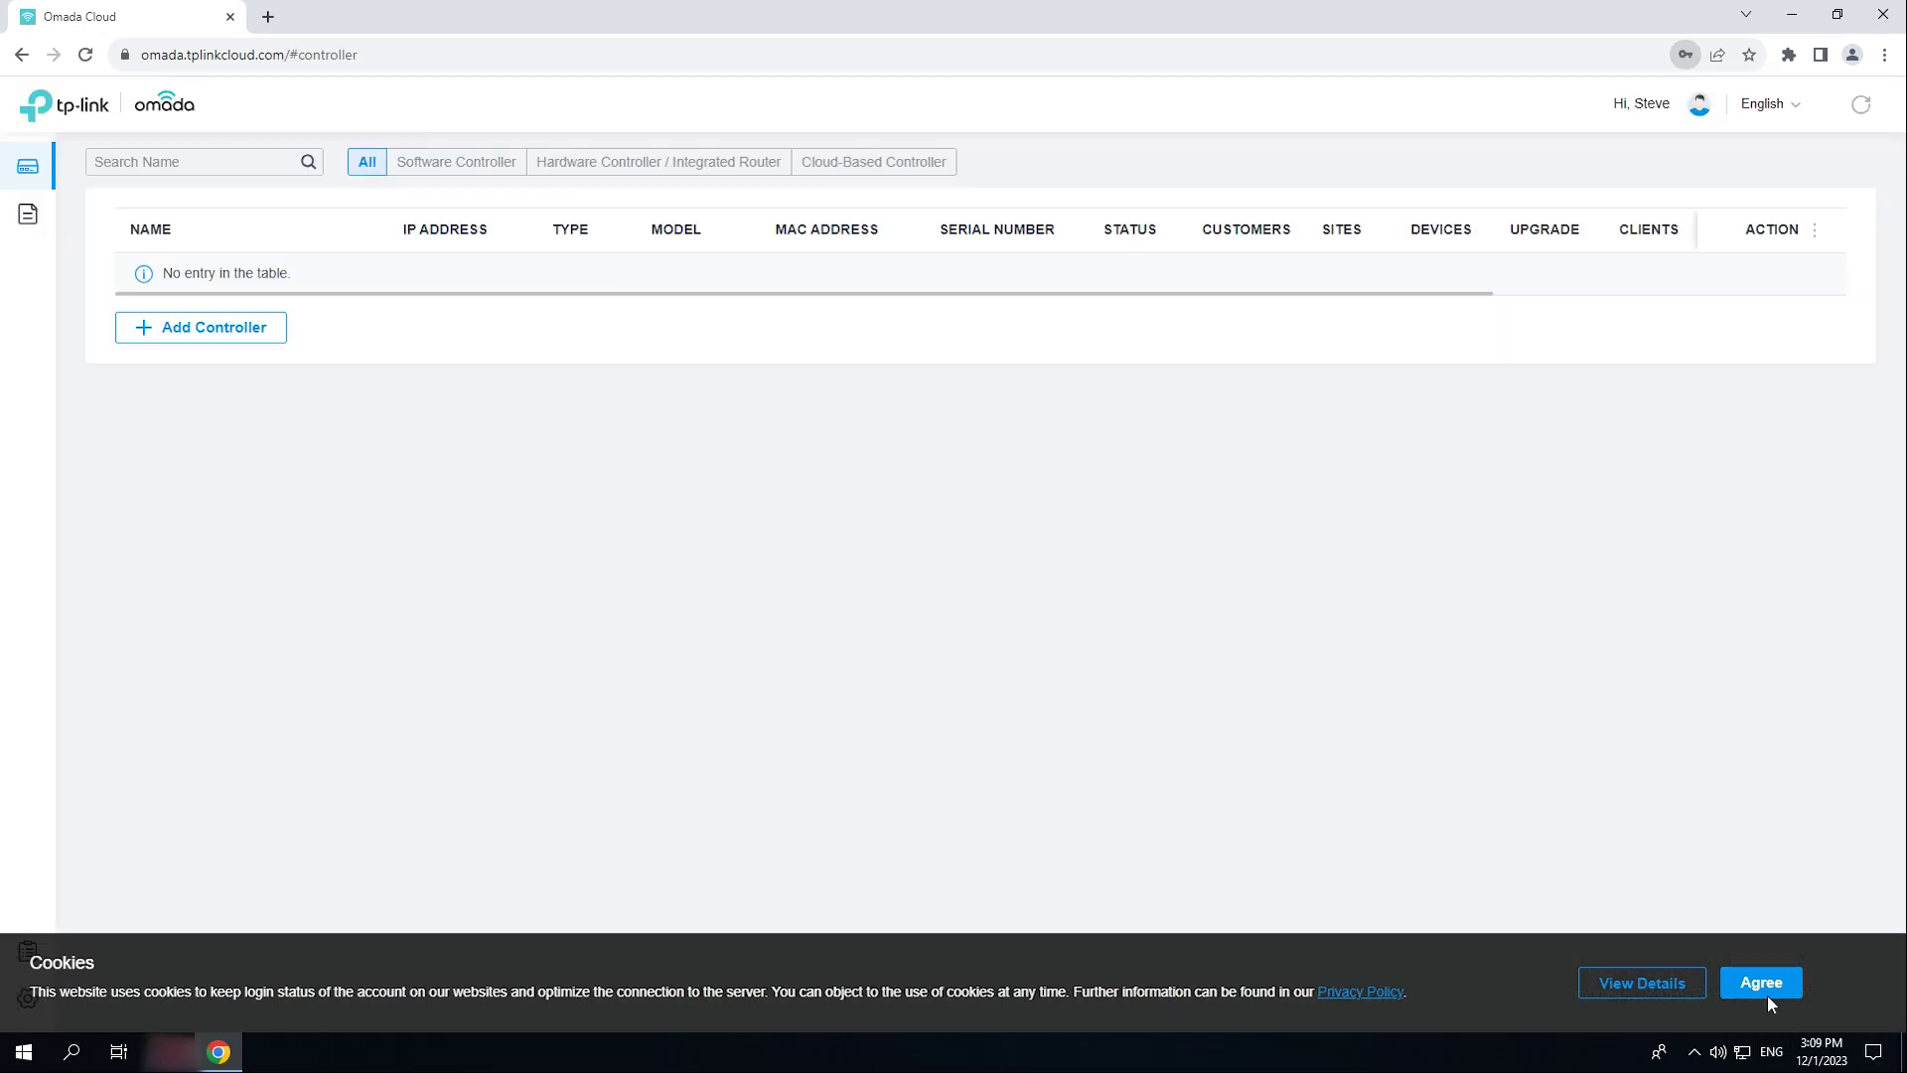
left_click(1761, 985)
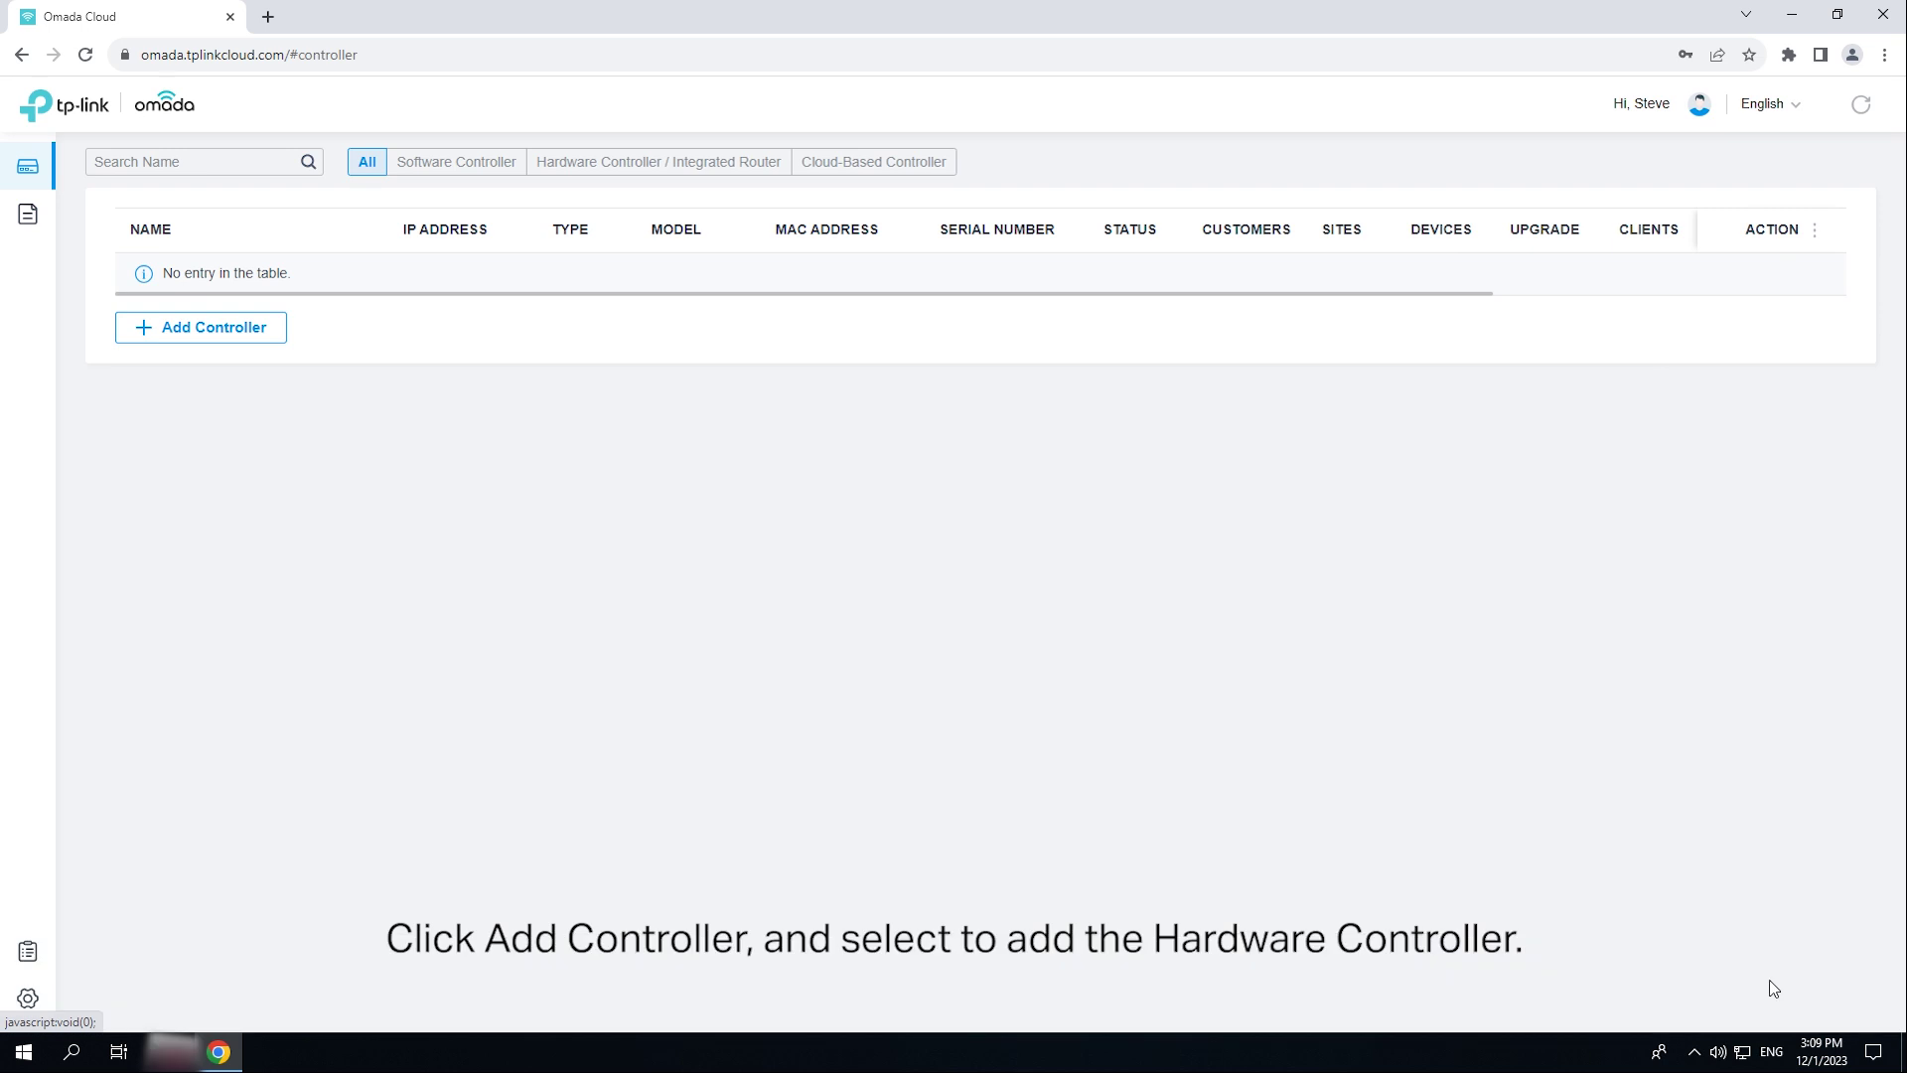
- Add the OC200 hardware controller using its device key and captcha
left_click(223, 344)
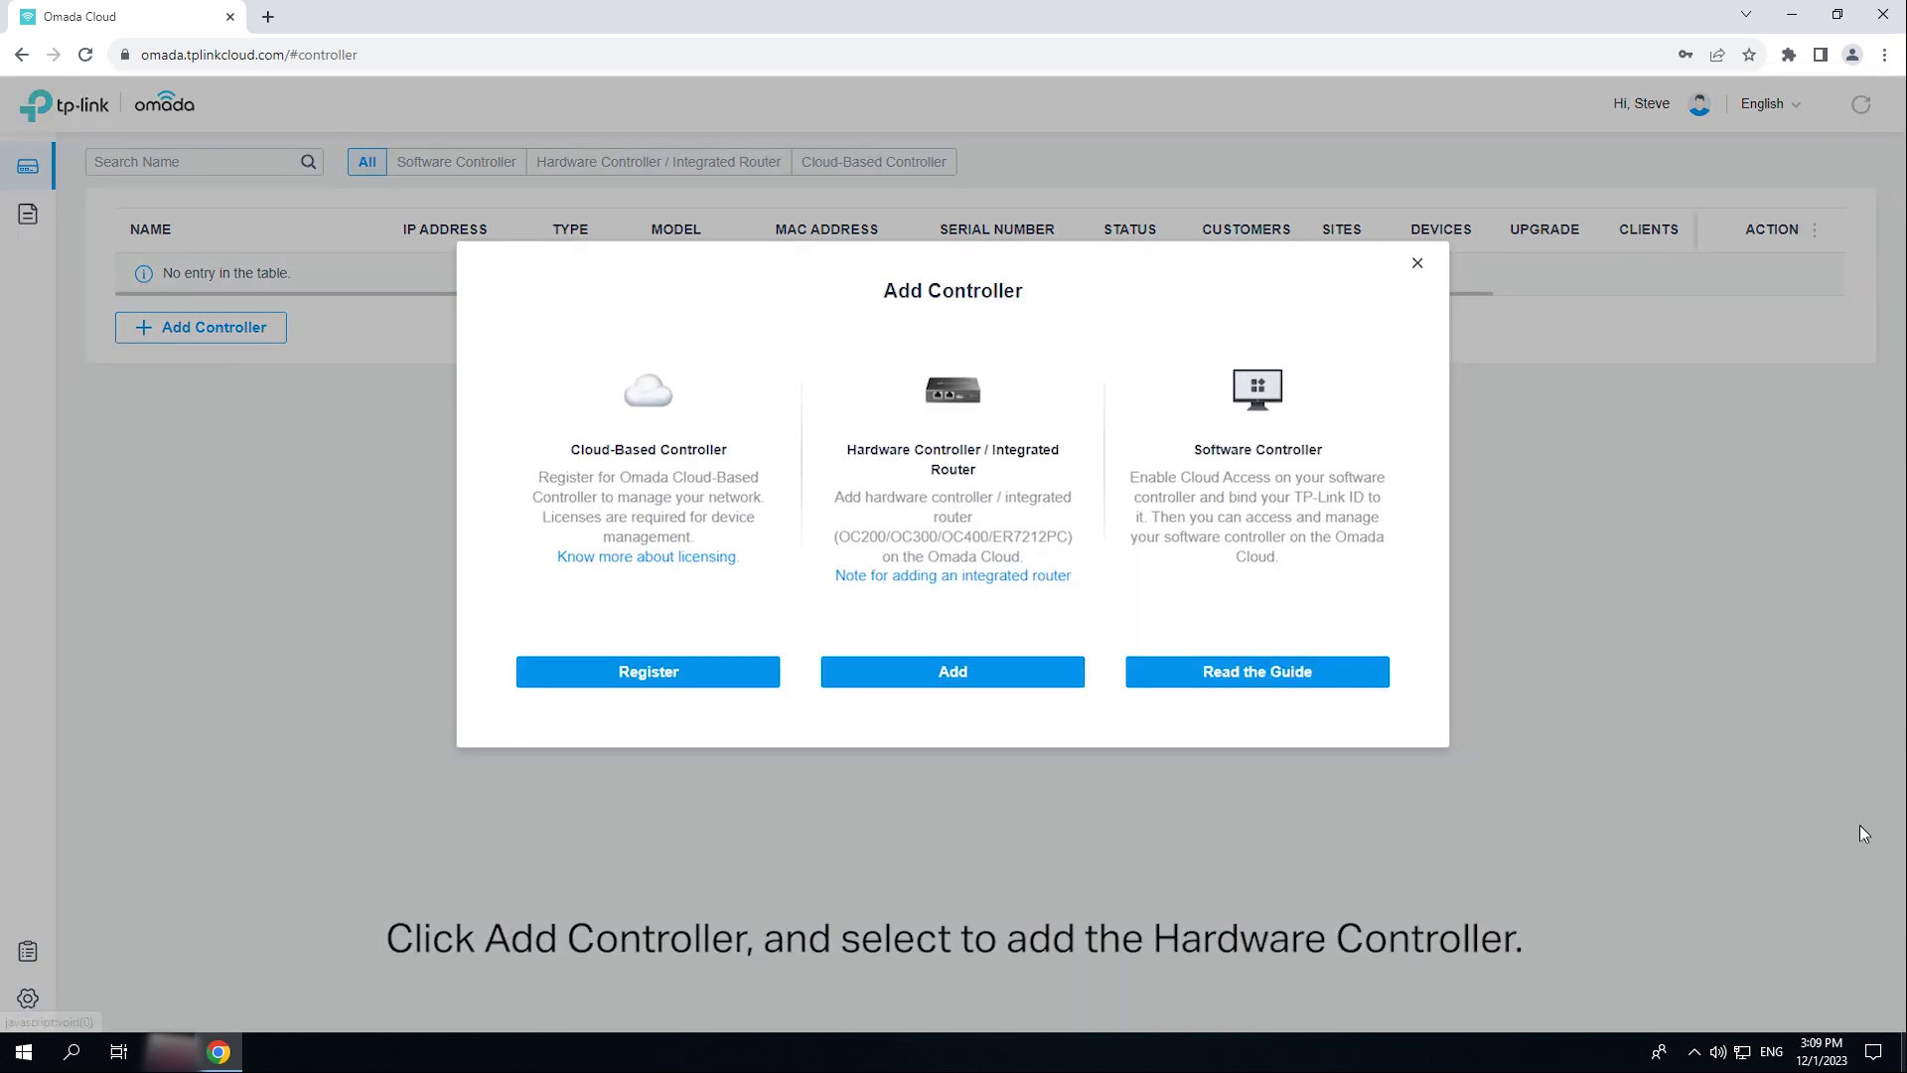
left_click(998, 684)
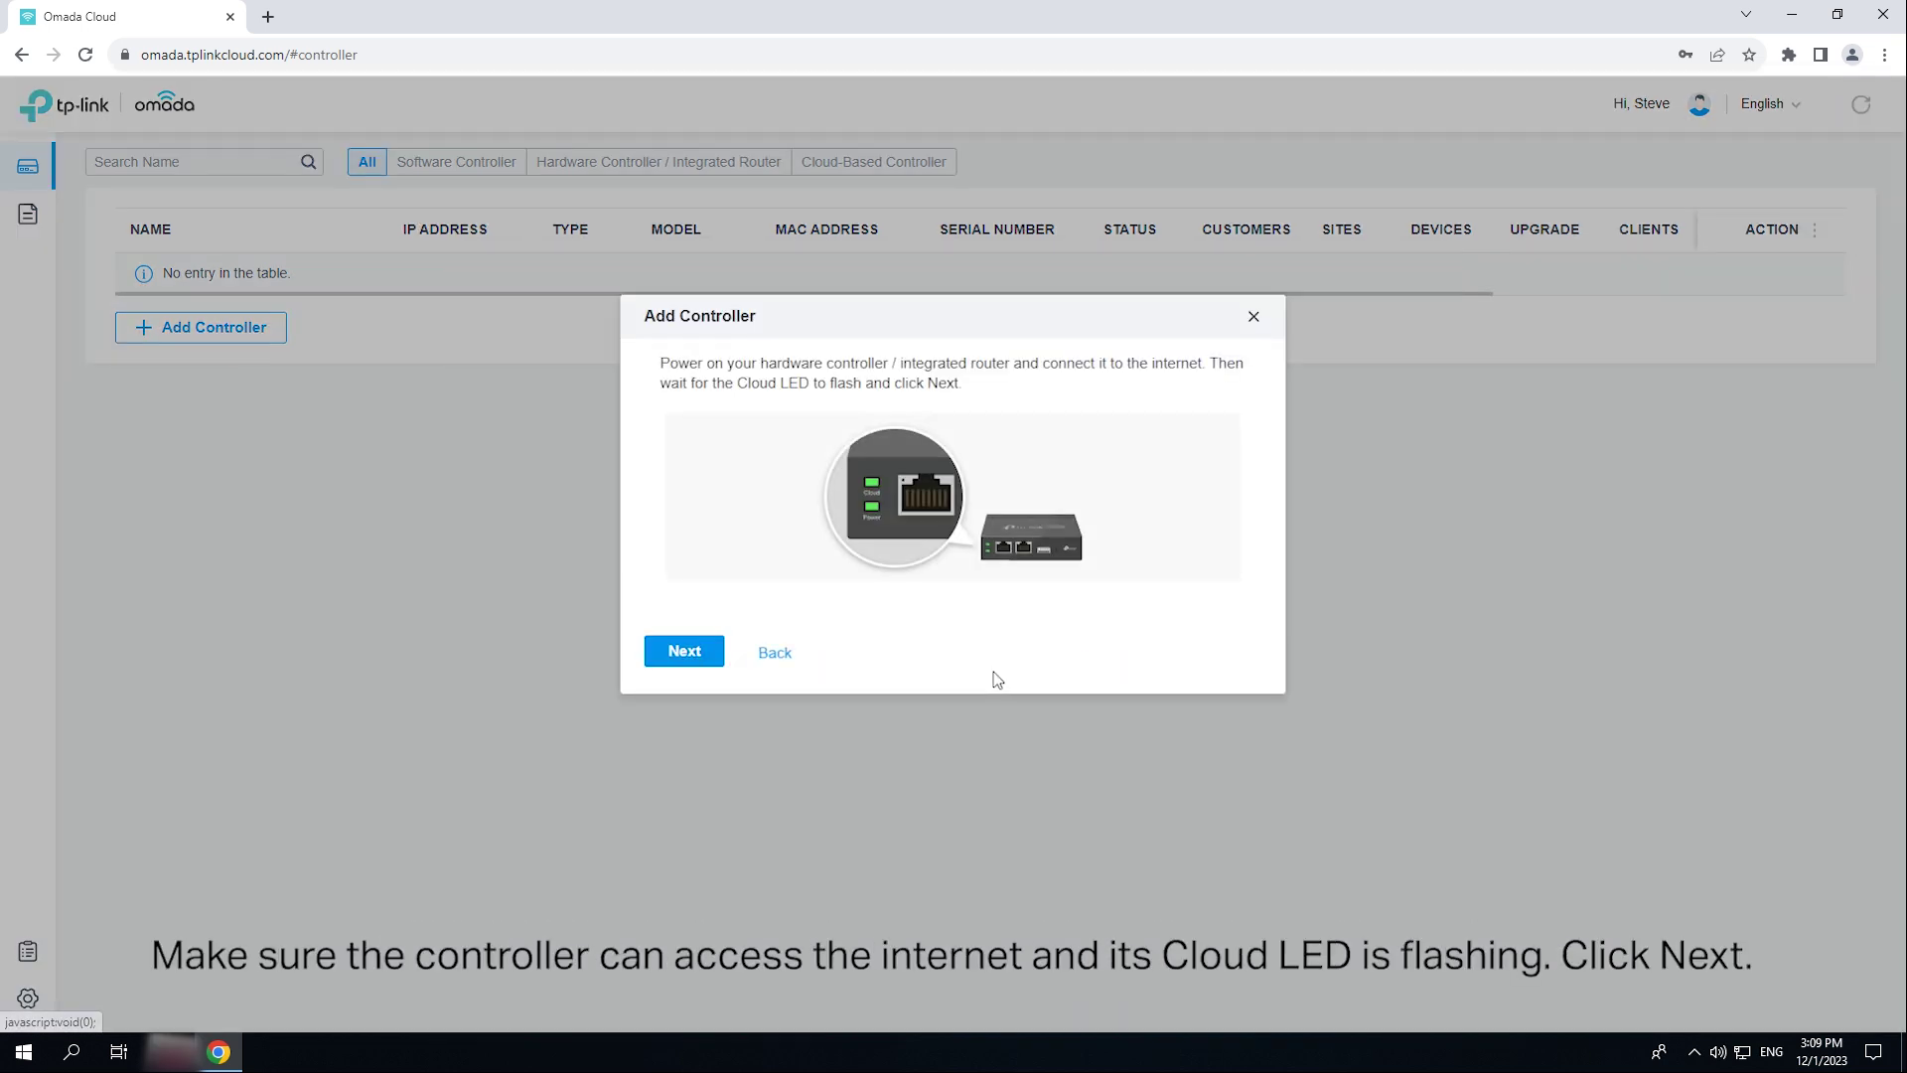
left_click(683, 654)
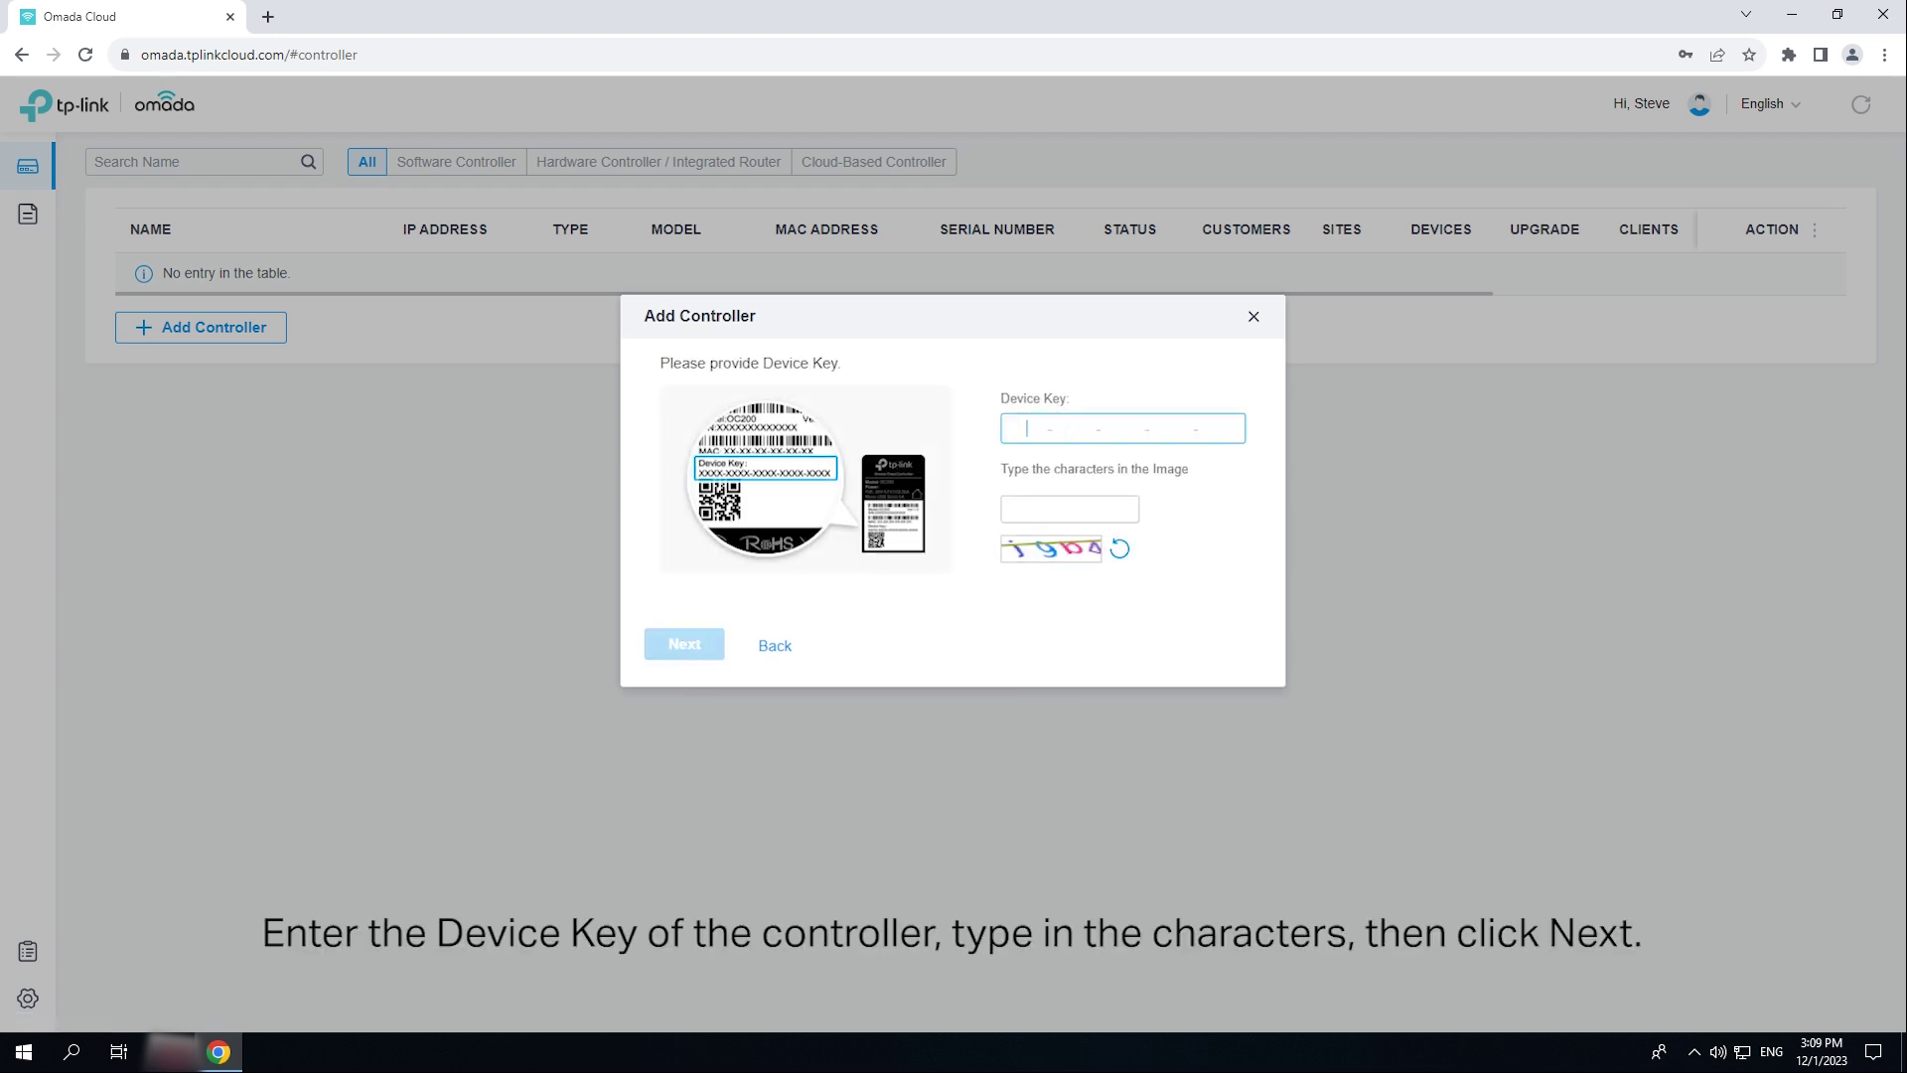
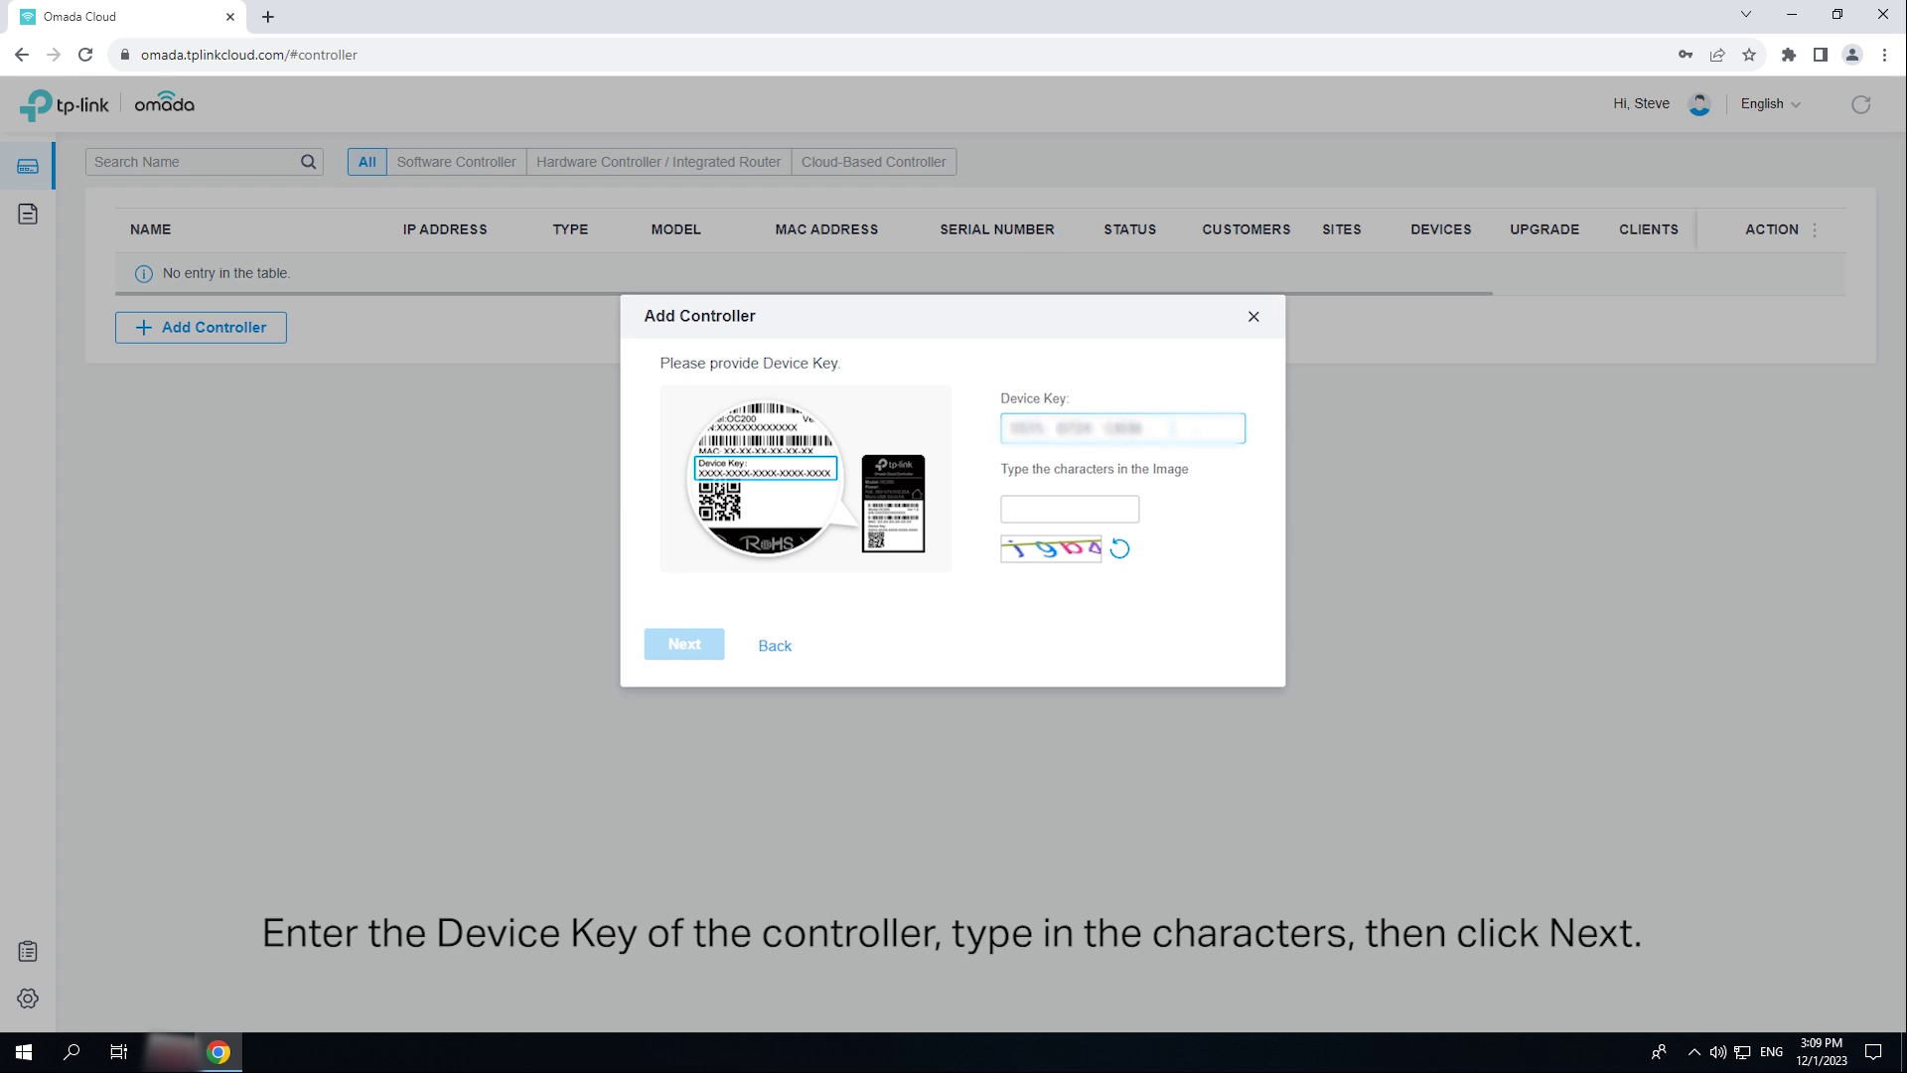
left_click(1070, 509)
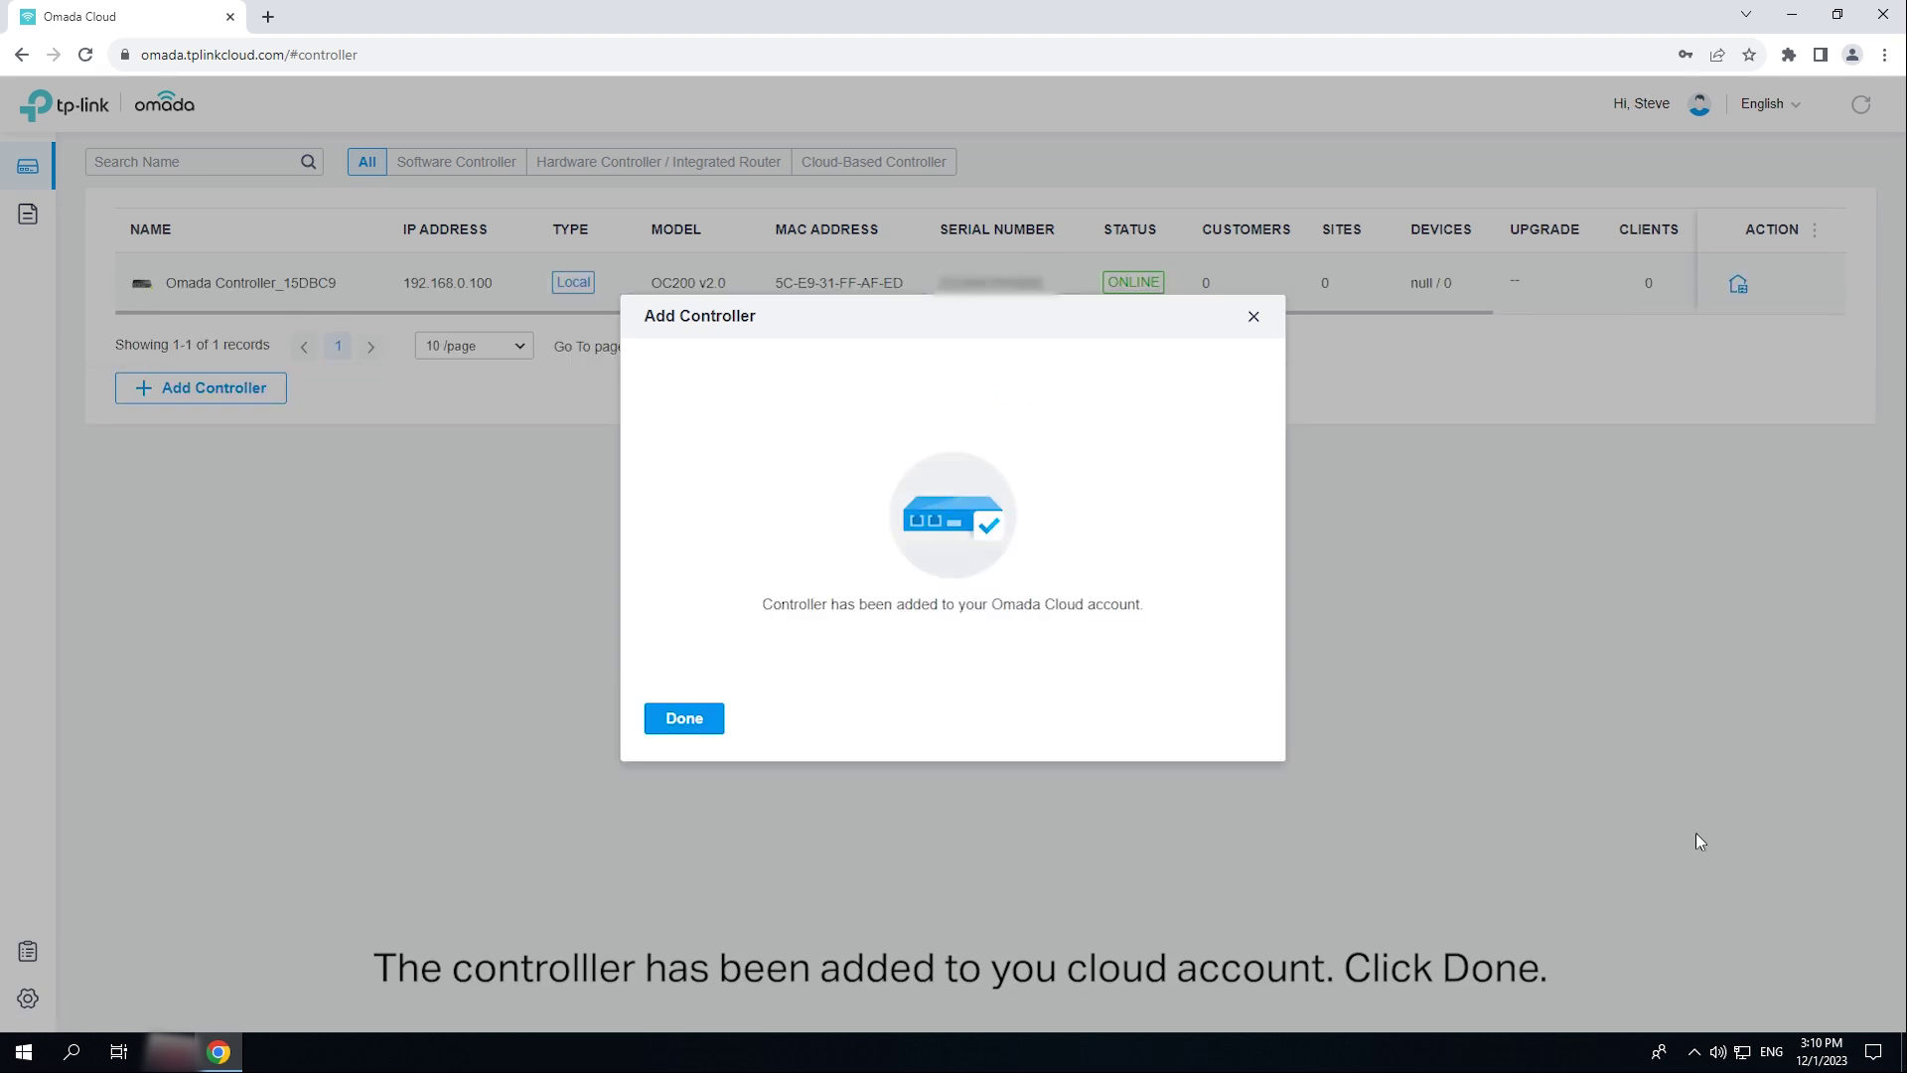
left_click(695, 739)
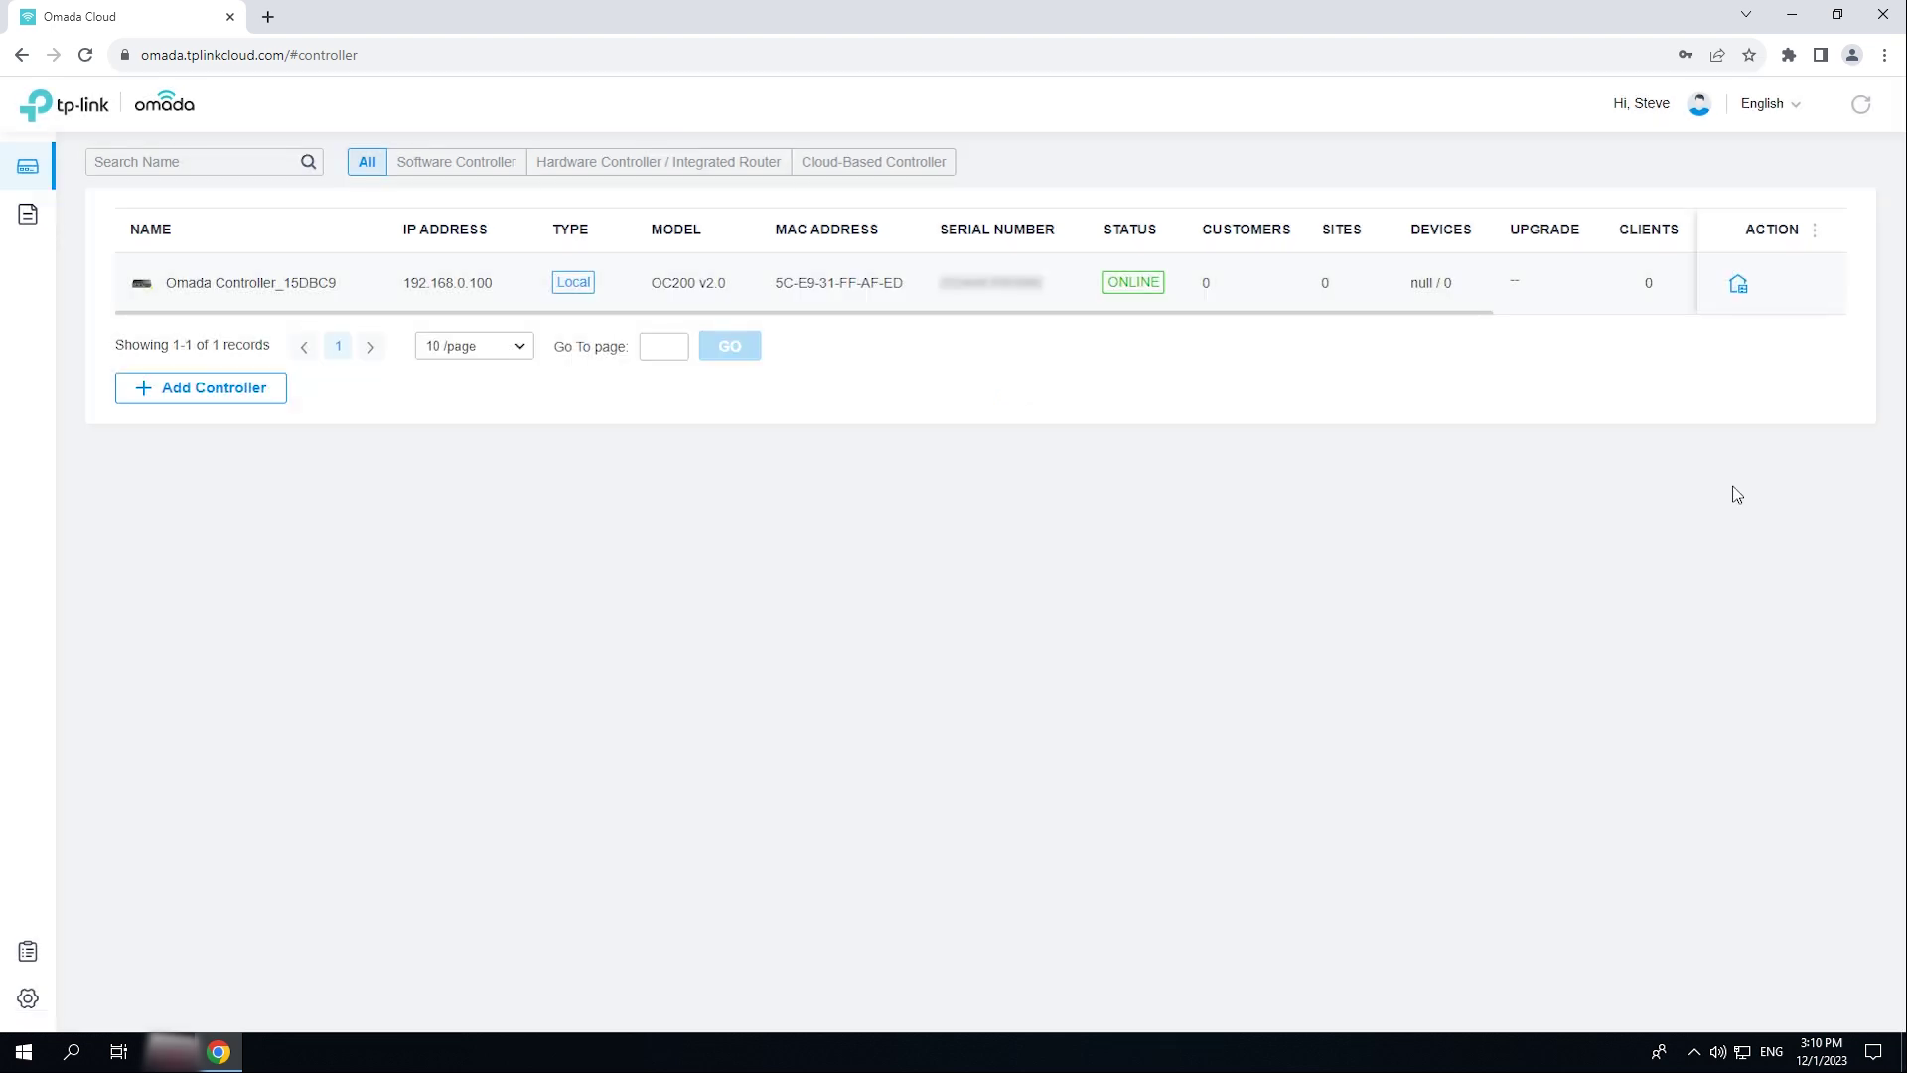
- Launch the controller and create the main administrator with name, email and password, accepting the terms
left_click(1738, 287)
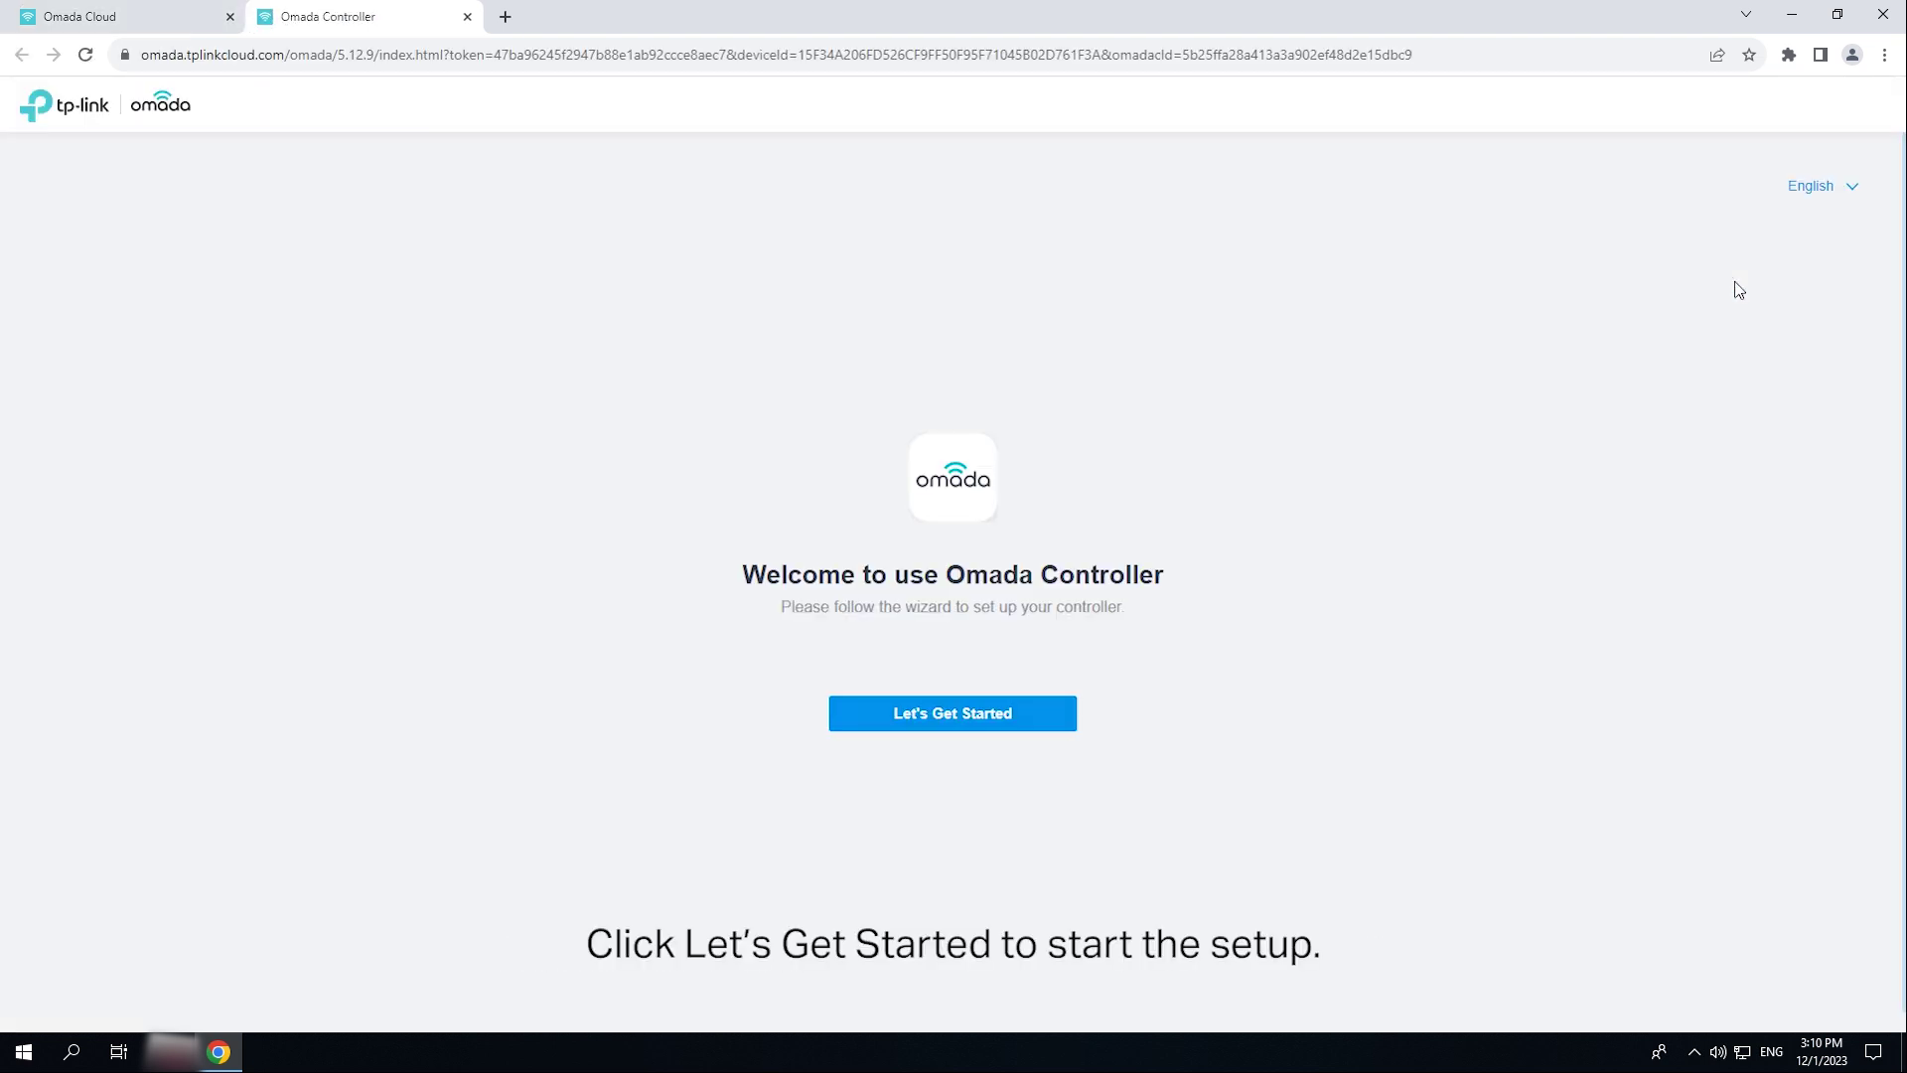
left_click(1047, 724)
type("admiin")
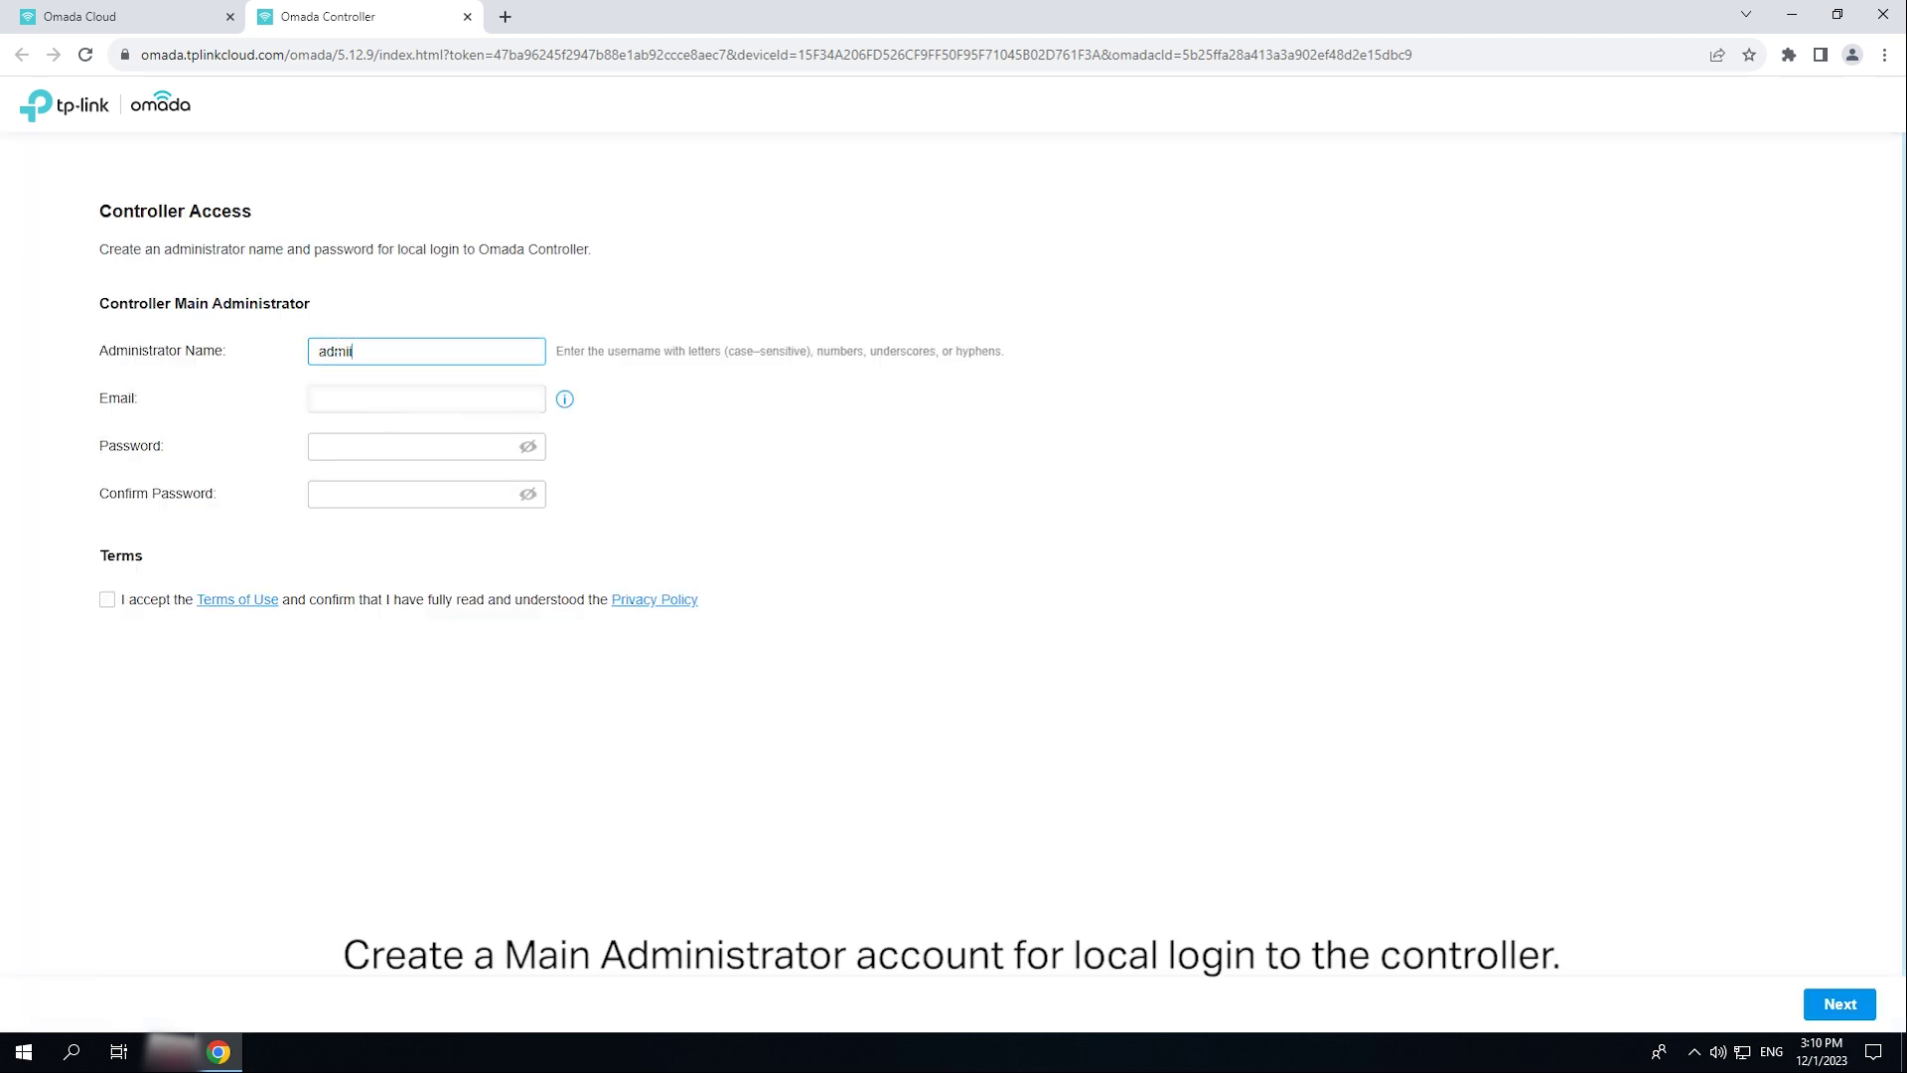
left_click(393, 388)
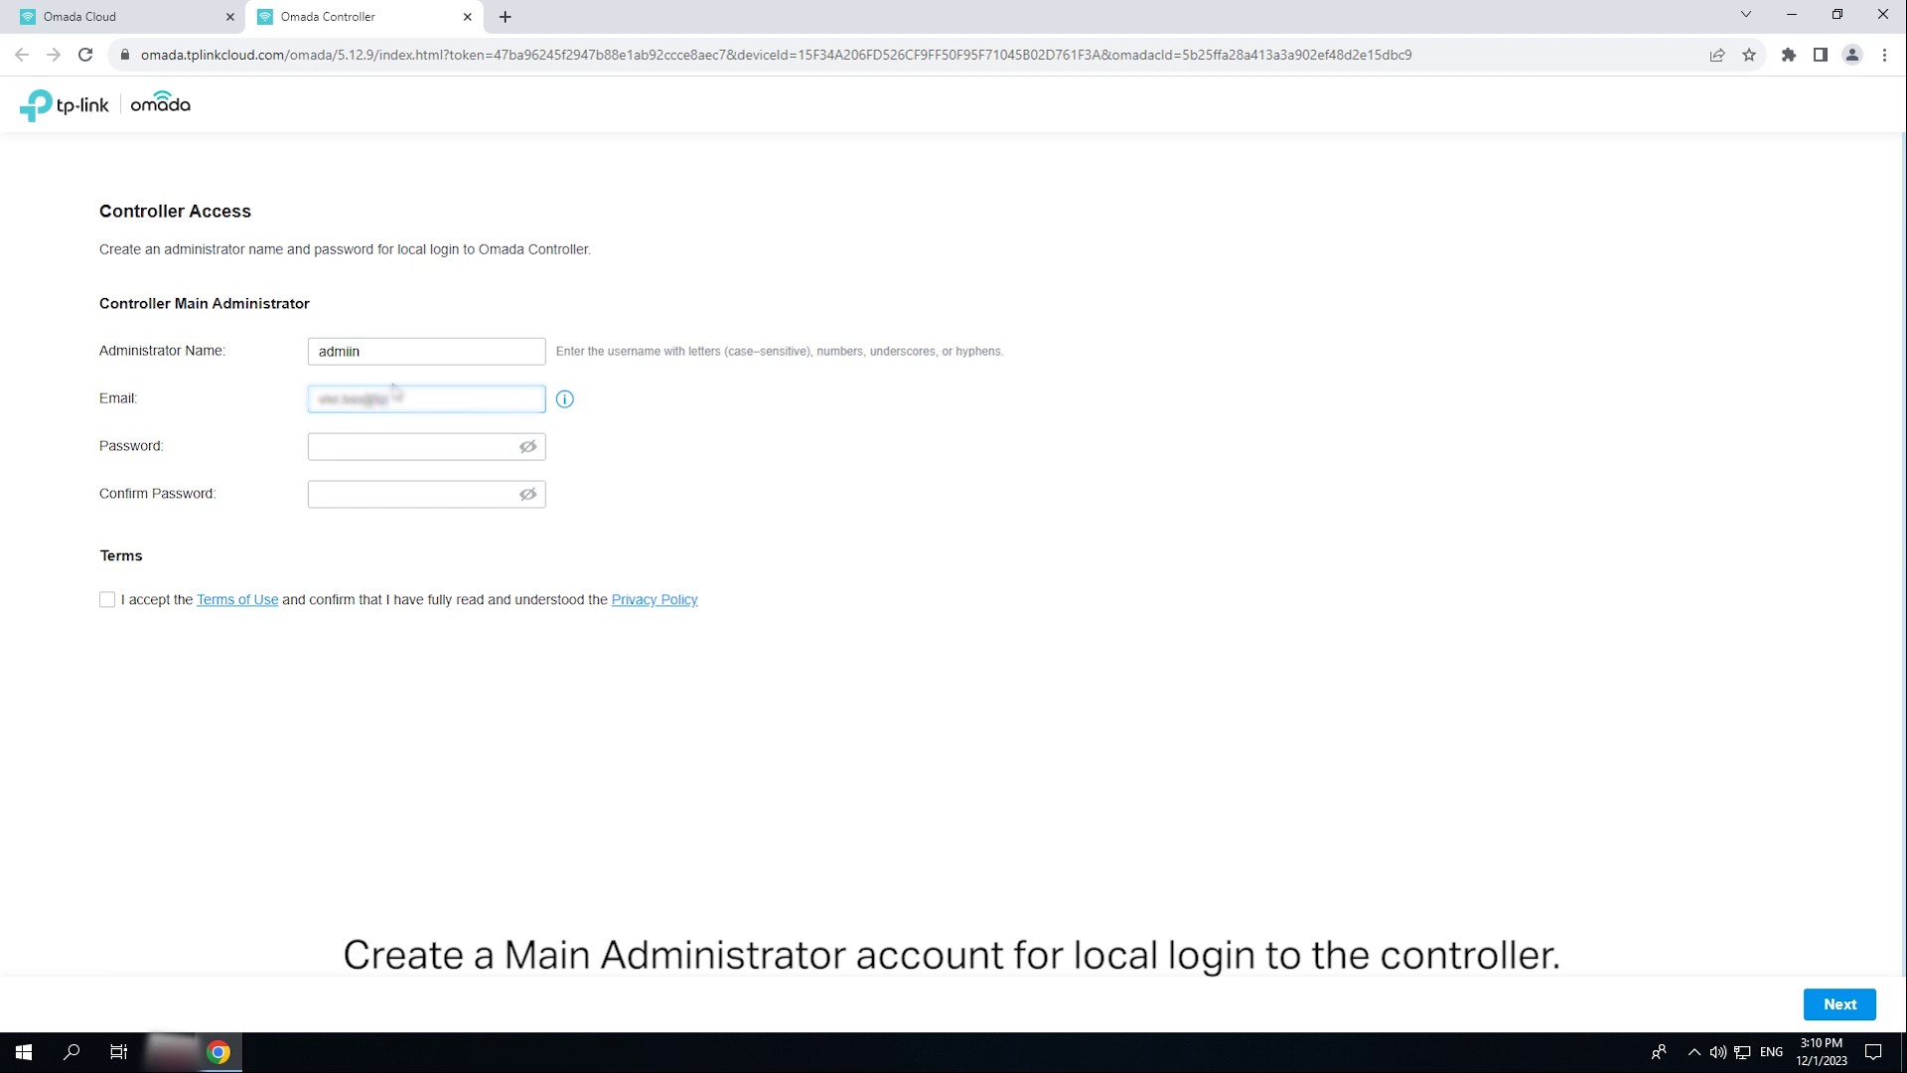
key("Tab")
type("•••••••••••")
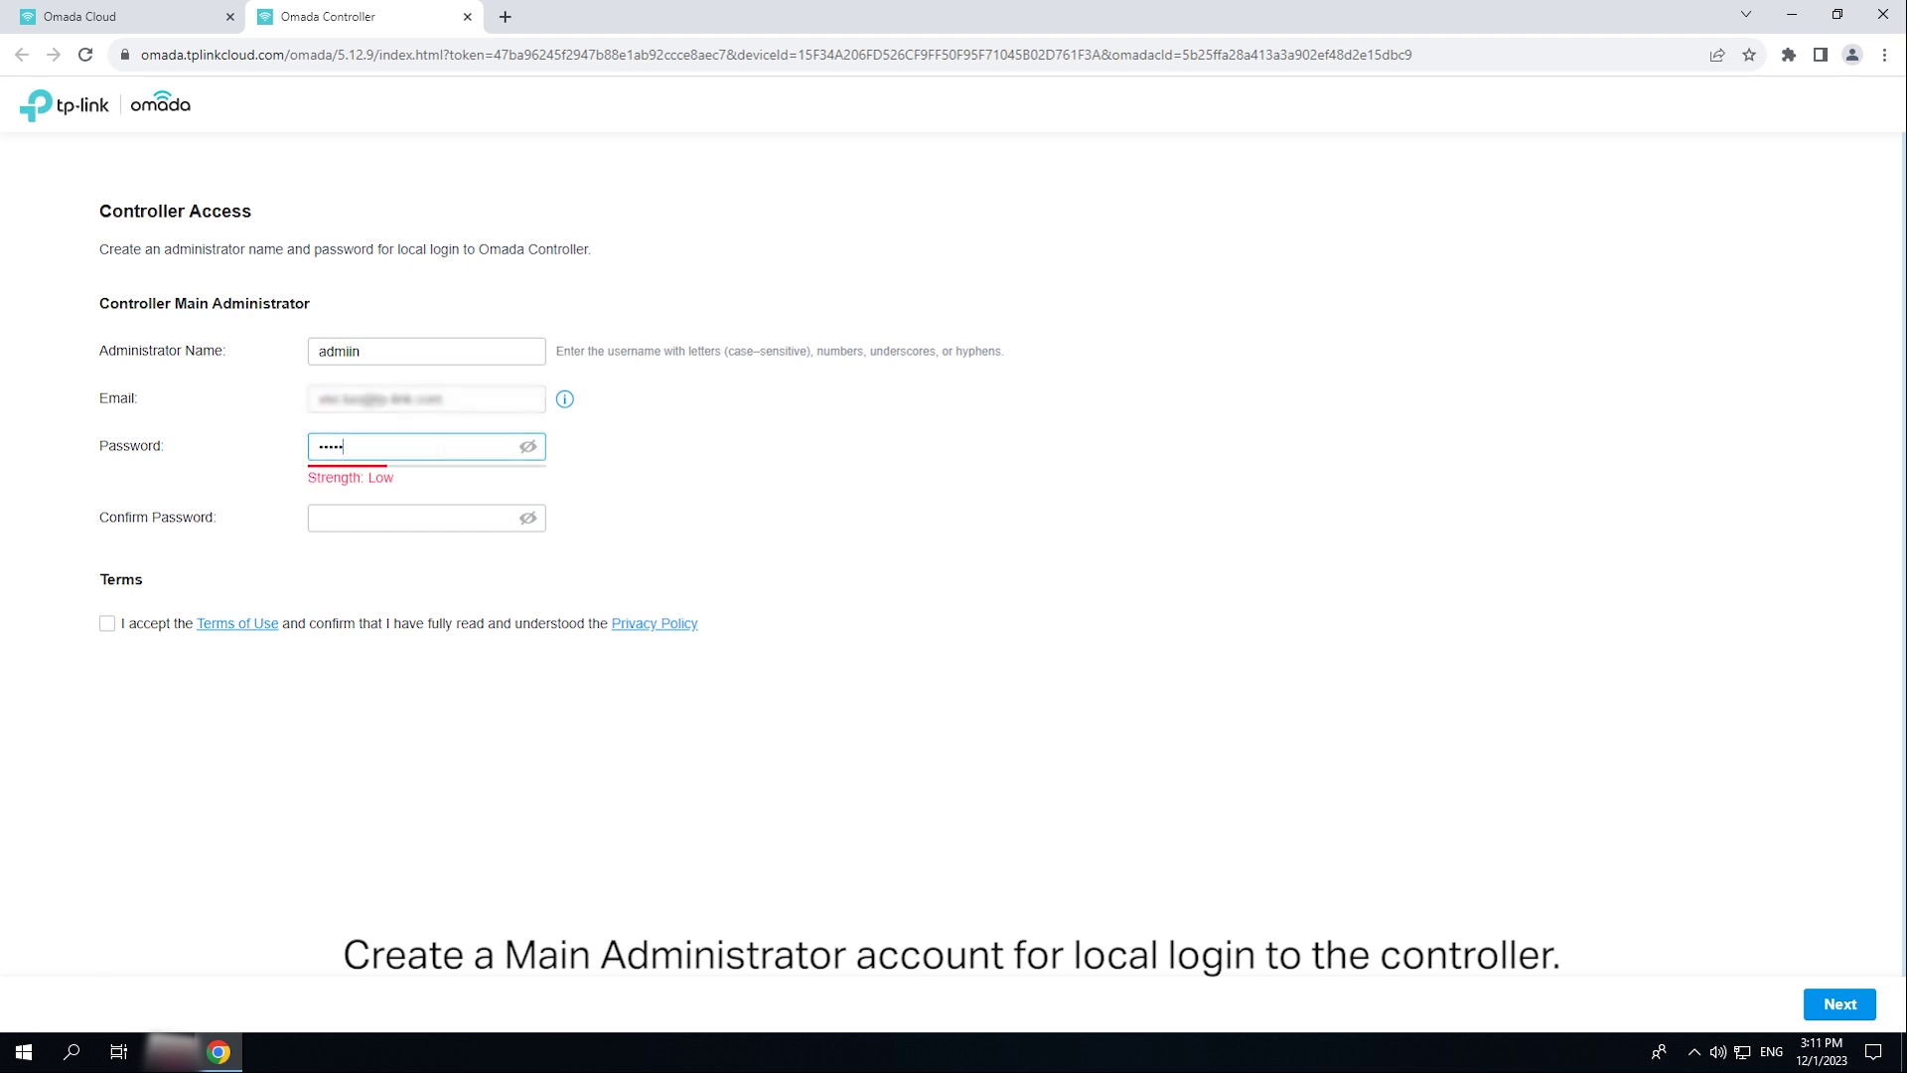
left_click(427, 518)
type("•••••••••••")
left_click(107, 623)
left_click(1840, 1004)
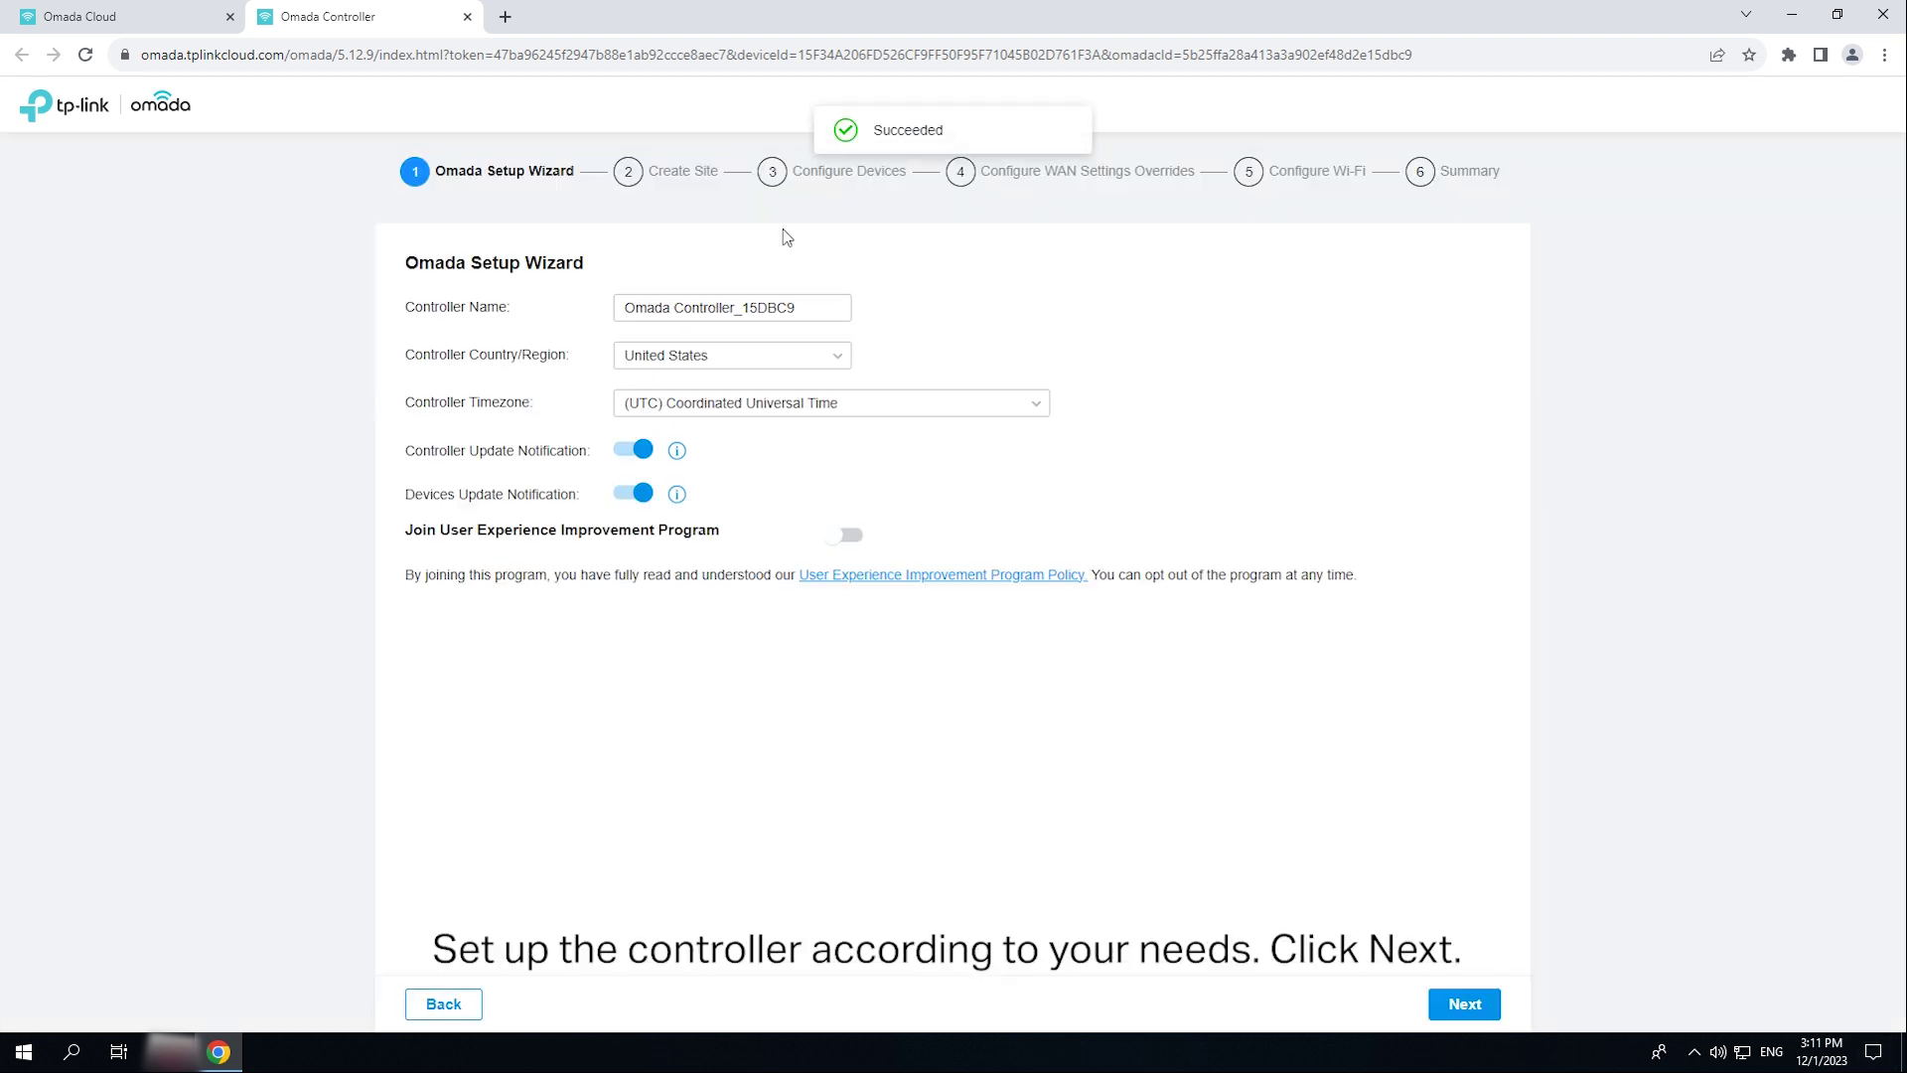
- Rename the controller Omada Controller_Test and join the improvement program
left_click_drag(794, 307, 749, 307)
type("Test")
left_click(846, 534)
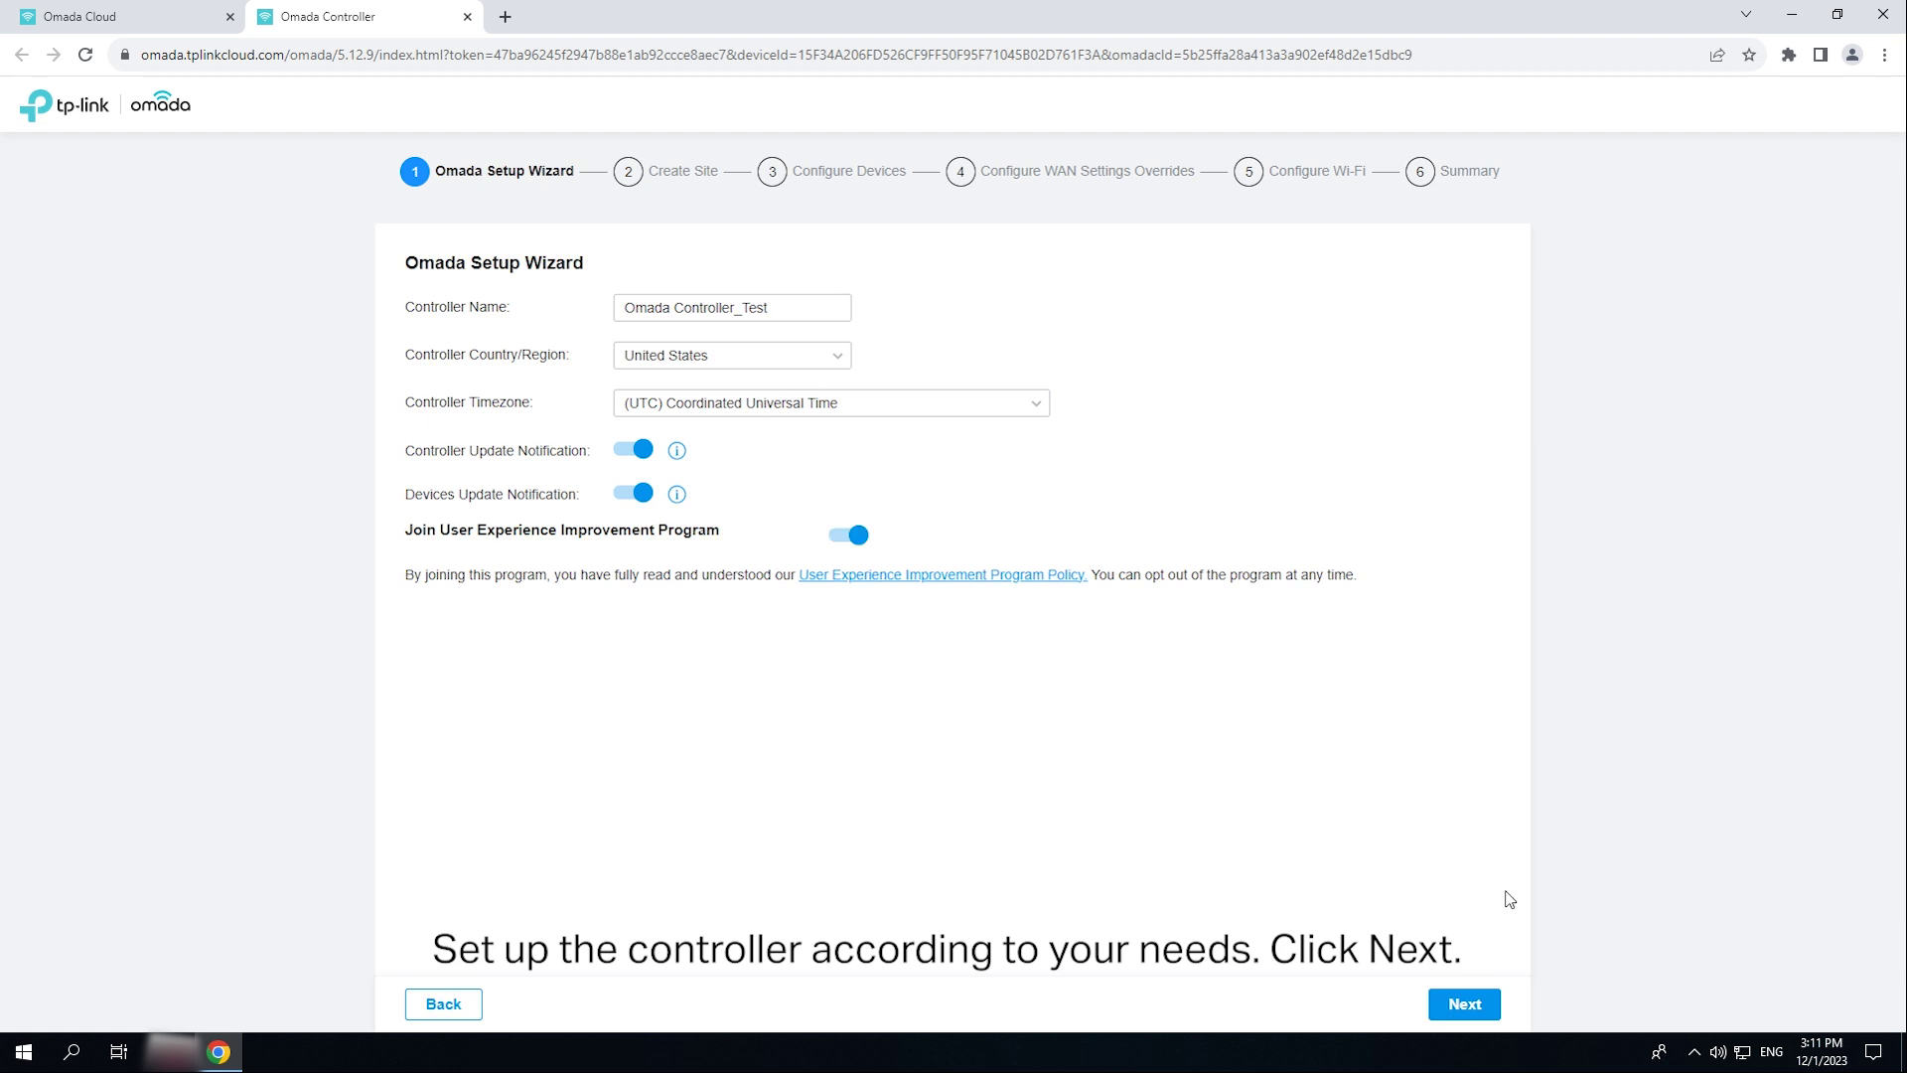
- Create site HK Office with device account admin, a password, and the Office scenario
left_click(1466, 1007)
left_click(755, 364)
type("HK")
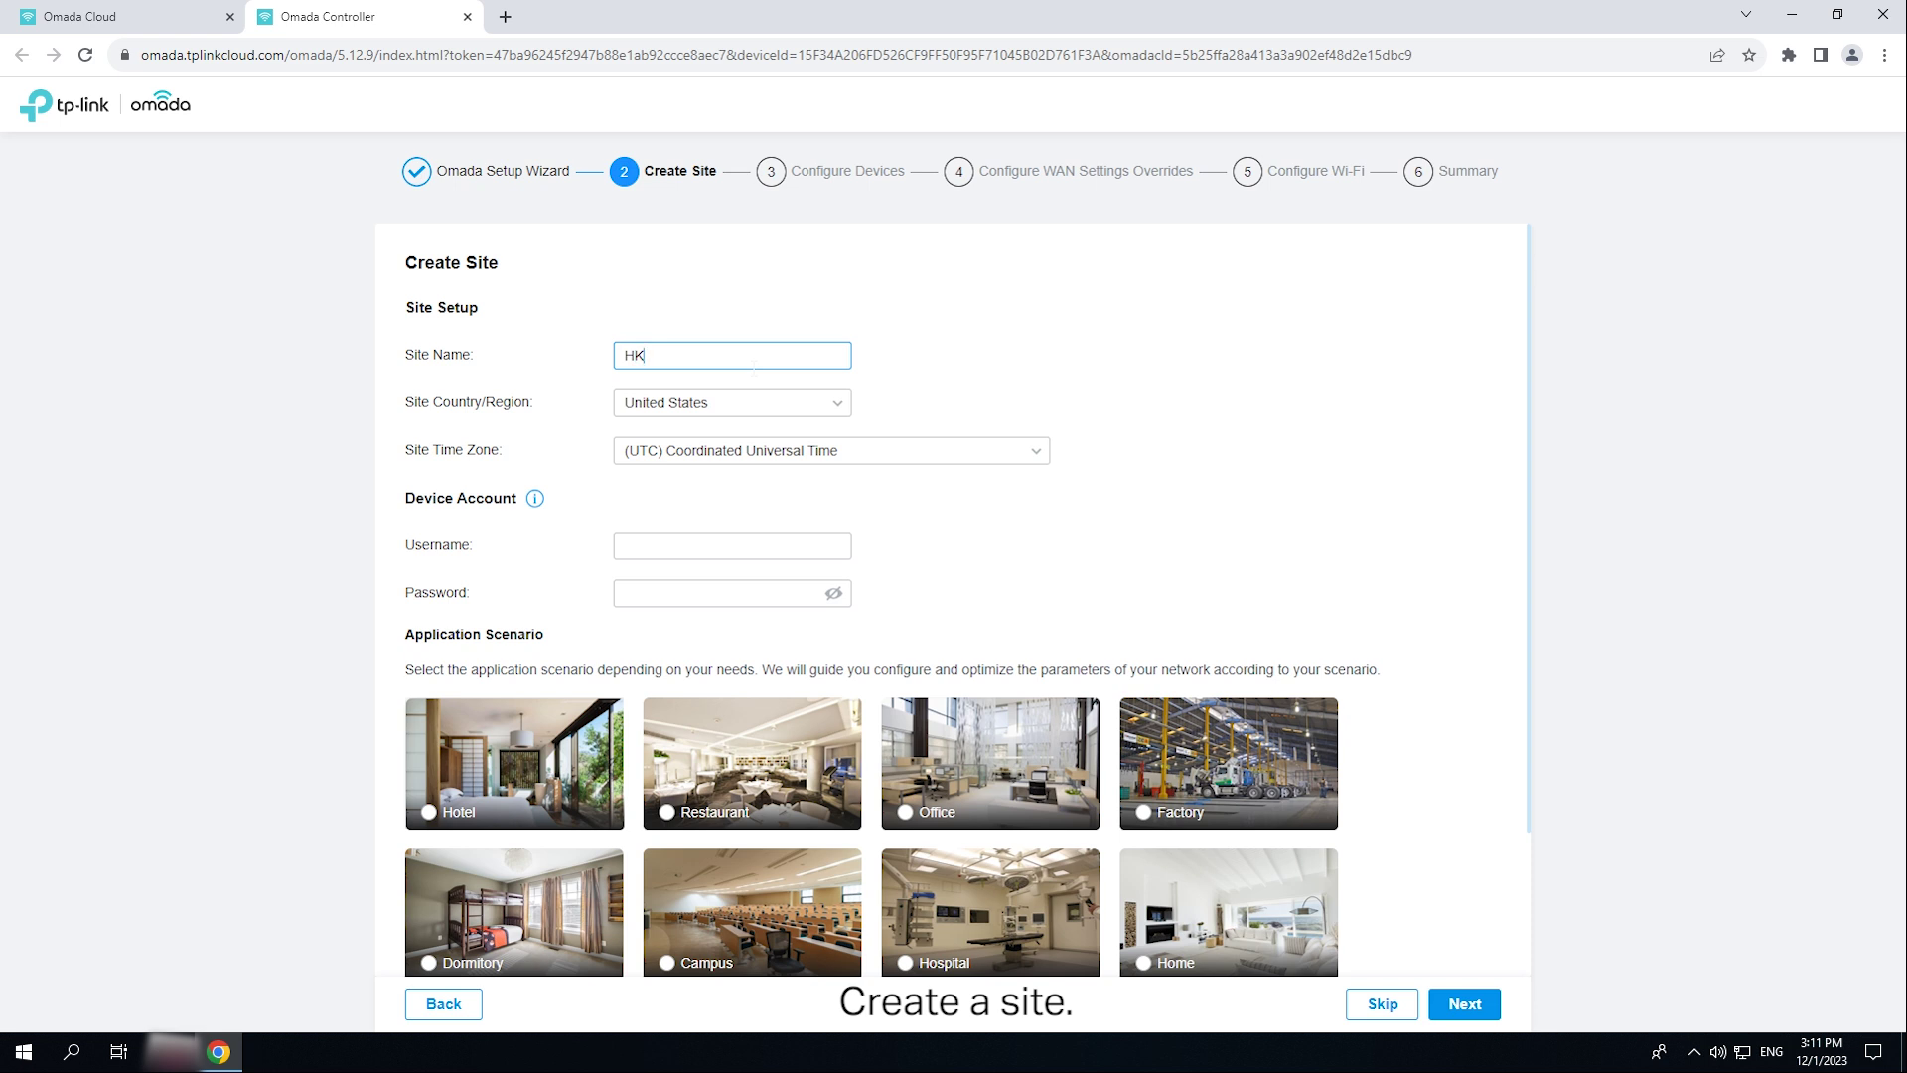
left_click(774, 536)
type("K OFF")
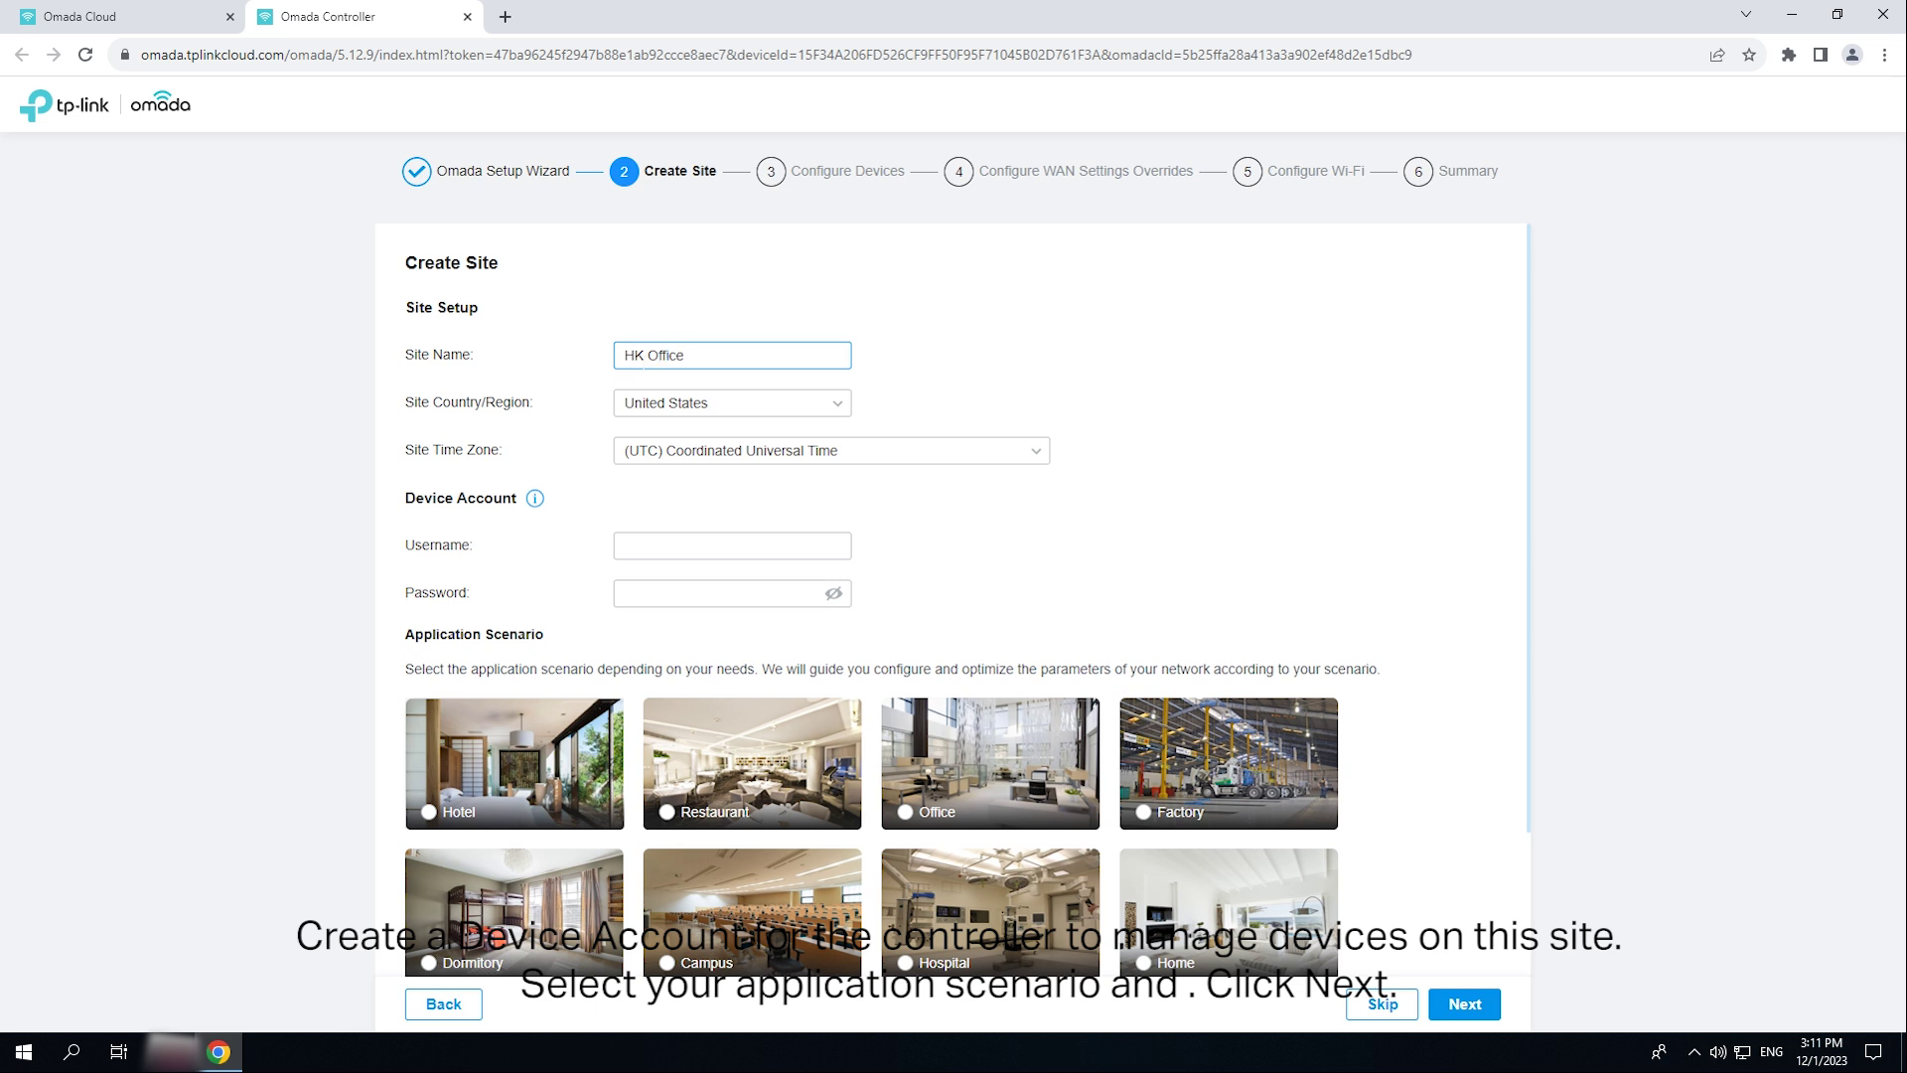
left_click(719, 545)
type("admin")
key("Tab")
type("•••••••••••")
scroll(1063, 797, "down", 2)
left_click(906, 639)
left_click(1464, 1003)
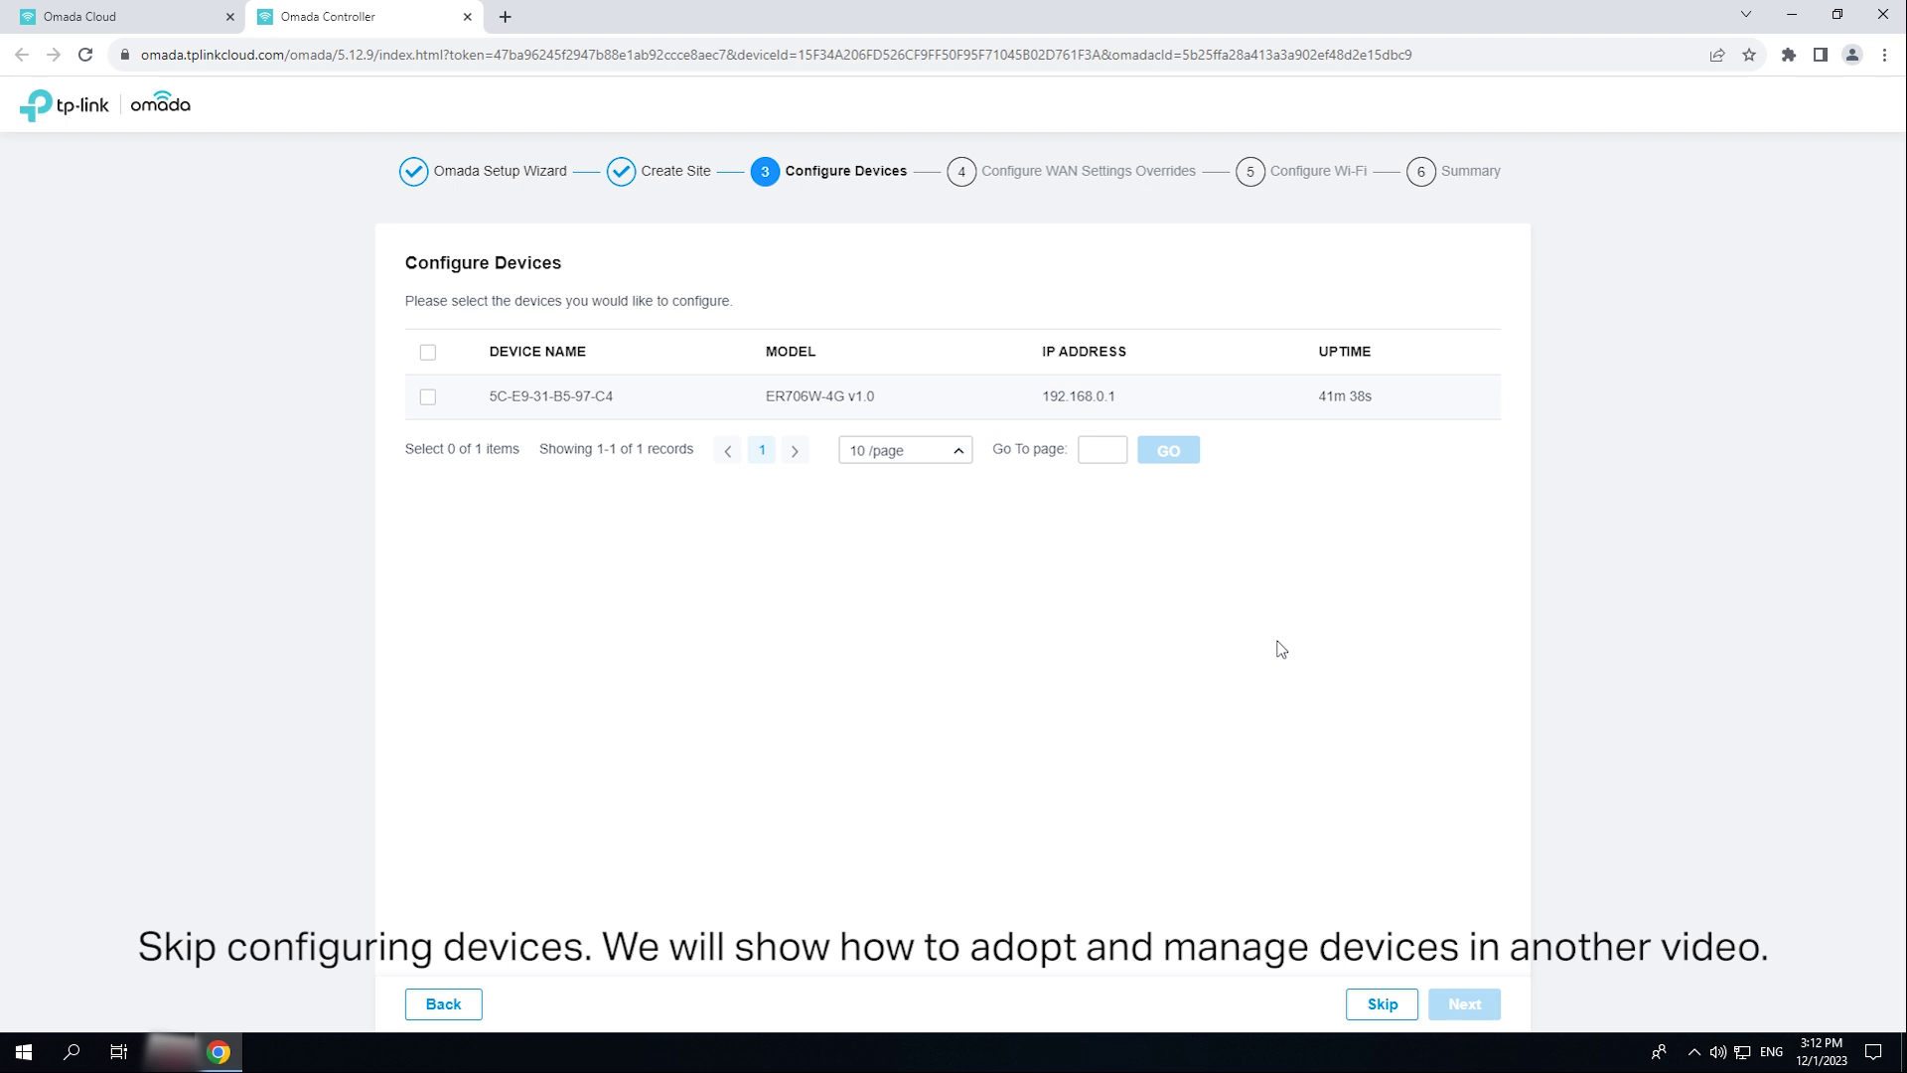
- Skip device and WAN setup, then set Wi-Fi network HK-Office and its password
left_click(1383, 1005)
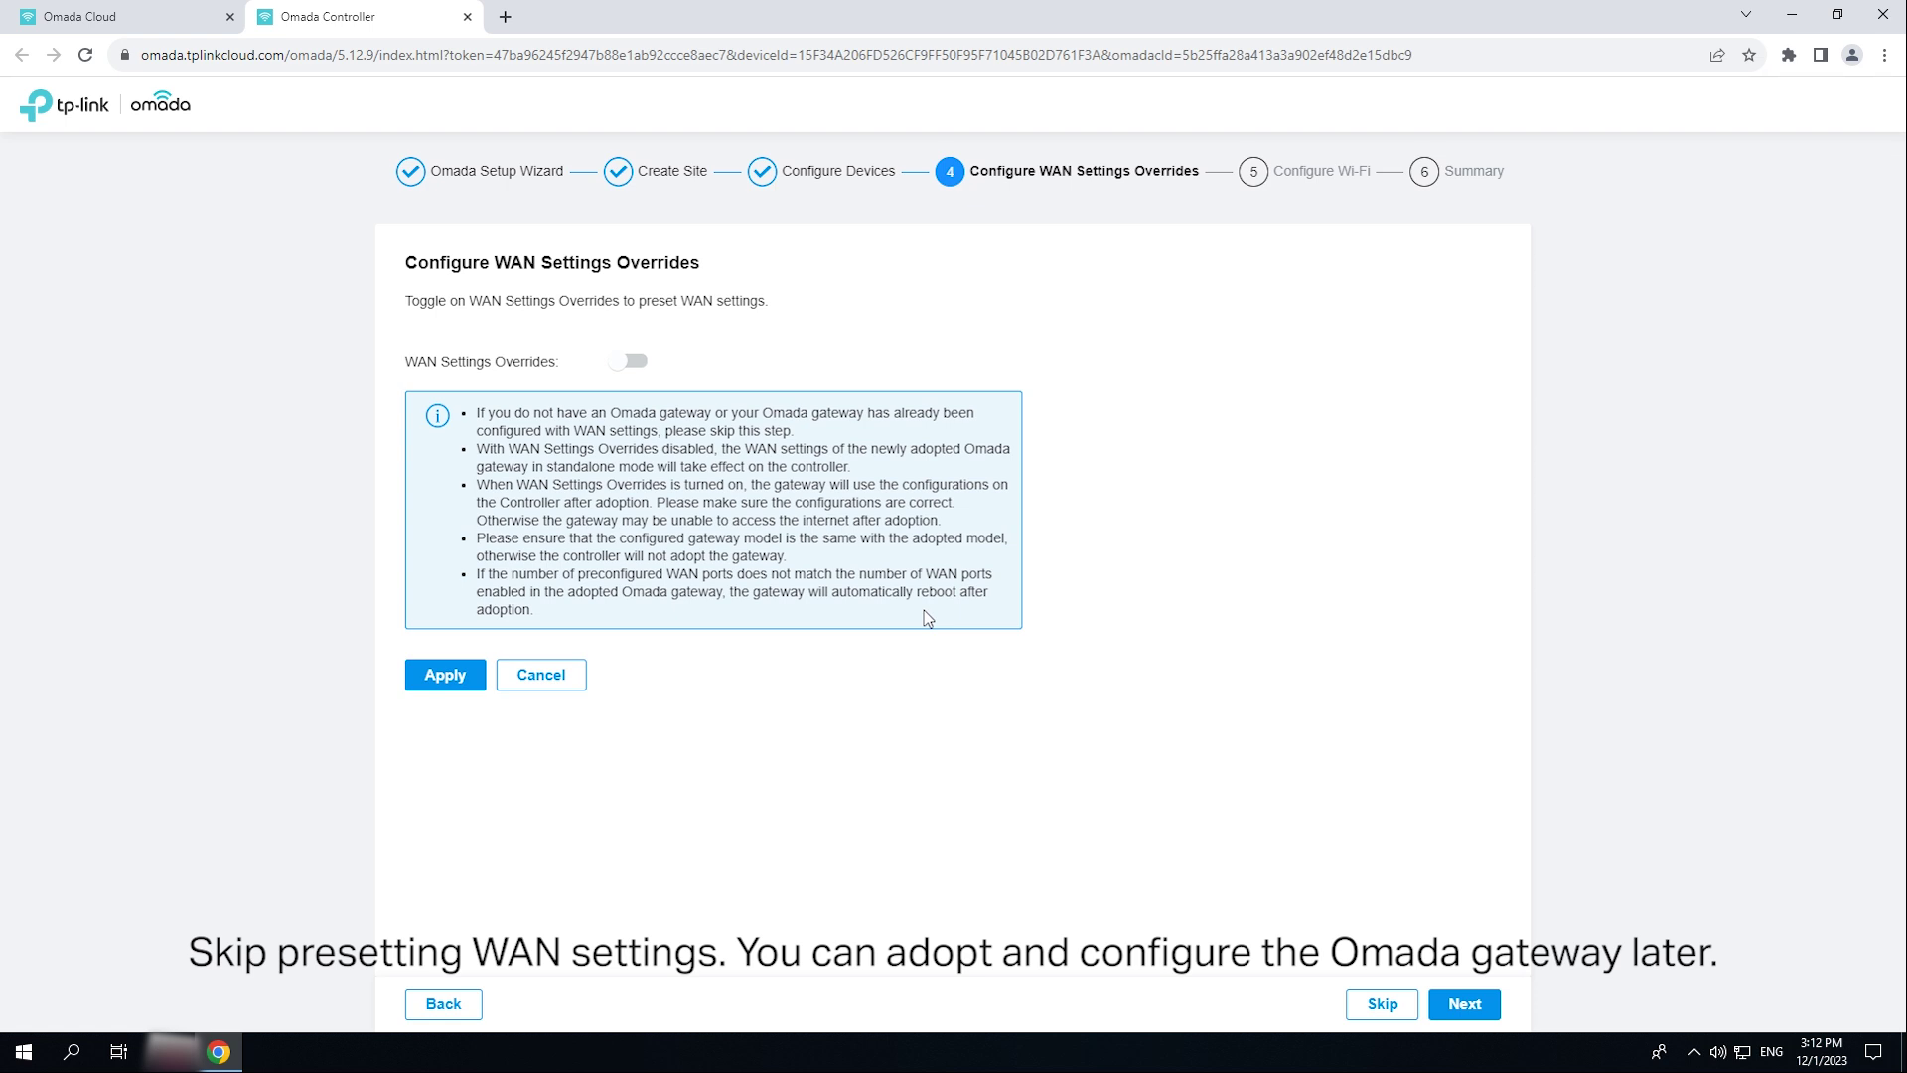
left_click(1392, 1011)
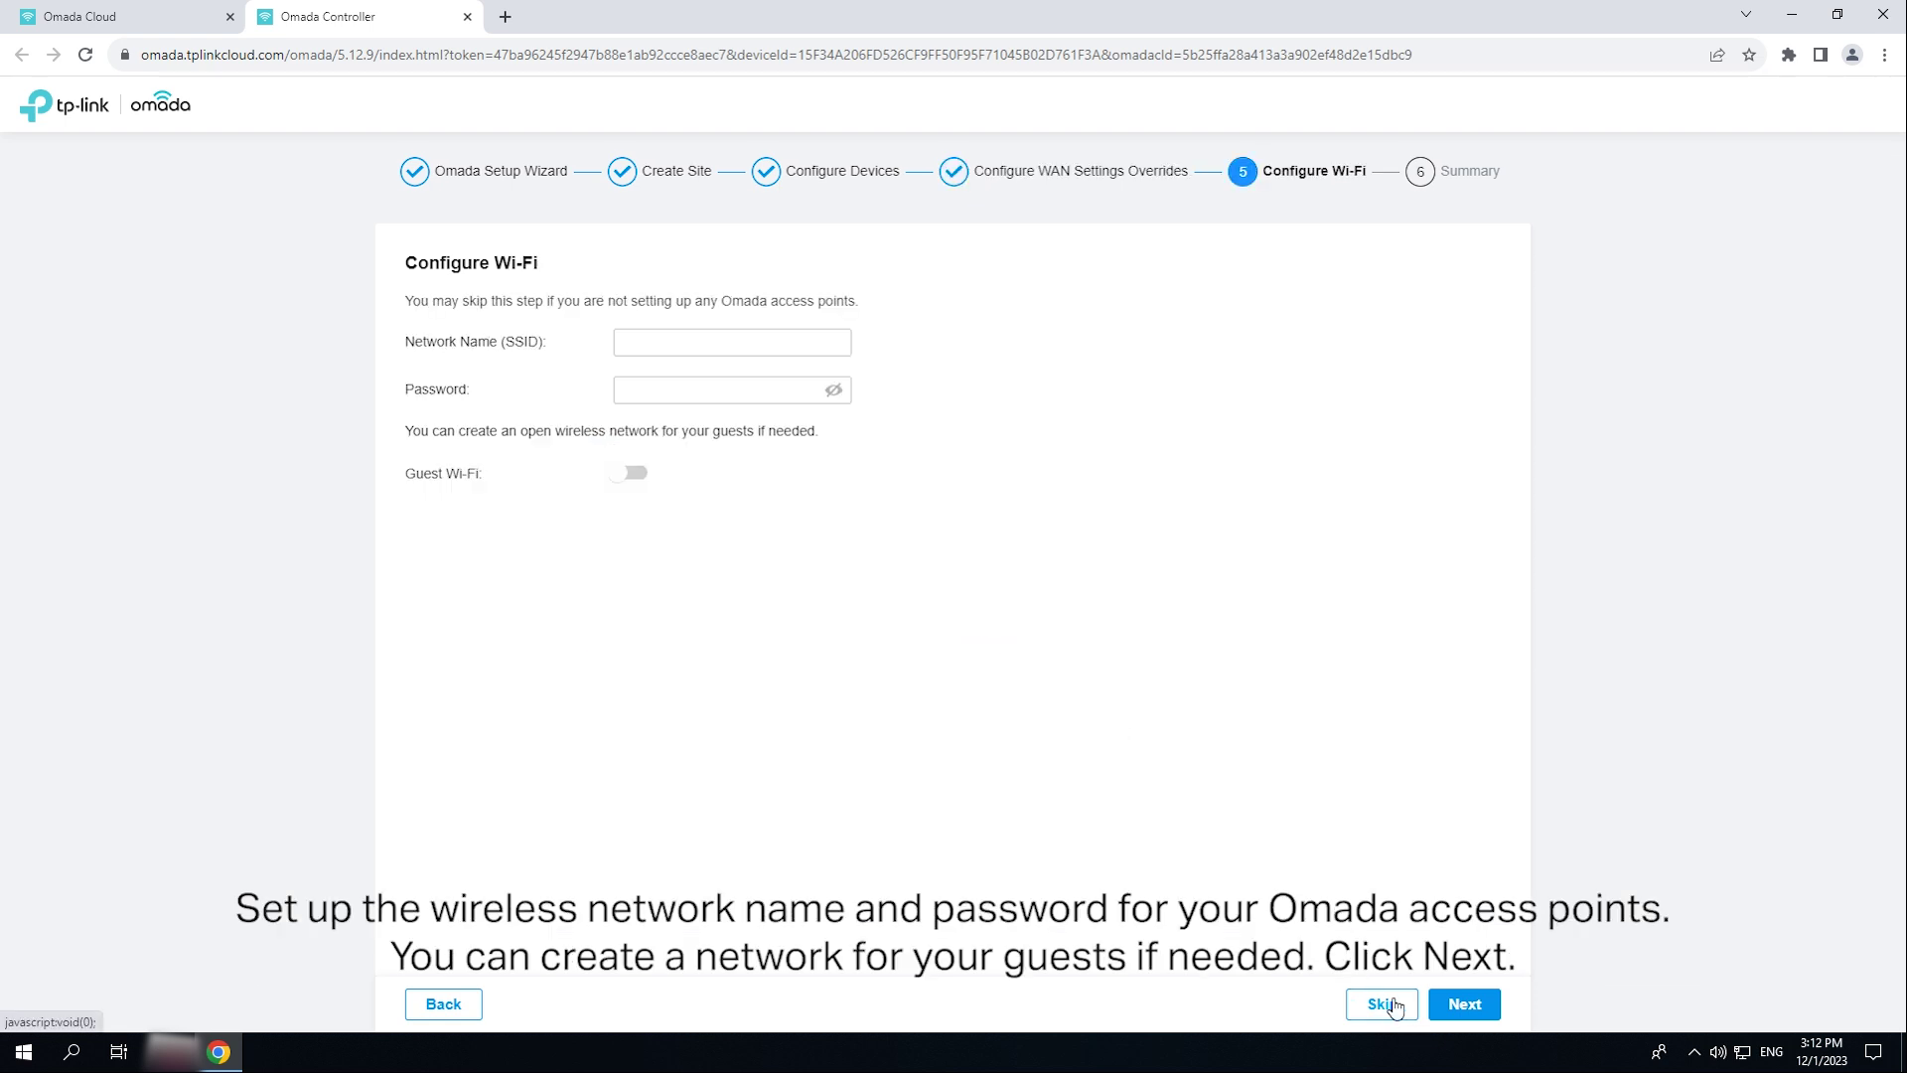
left_click(802, 342)
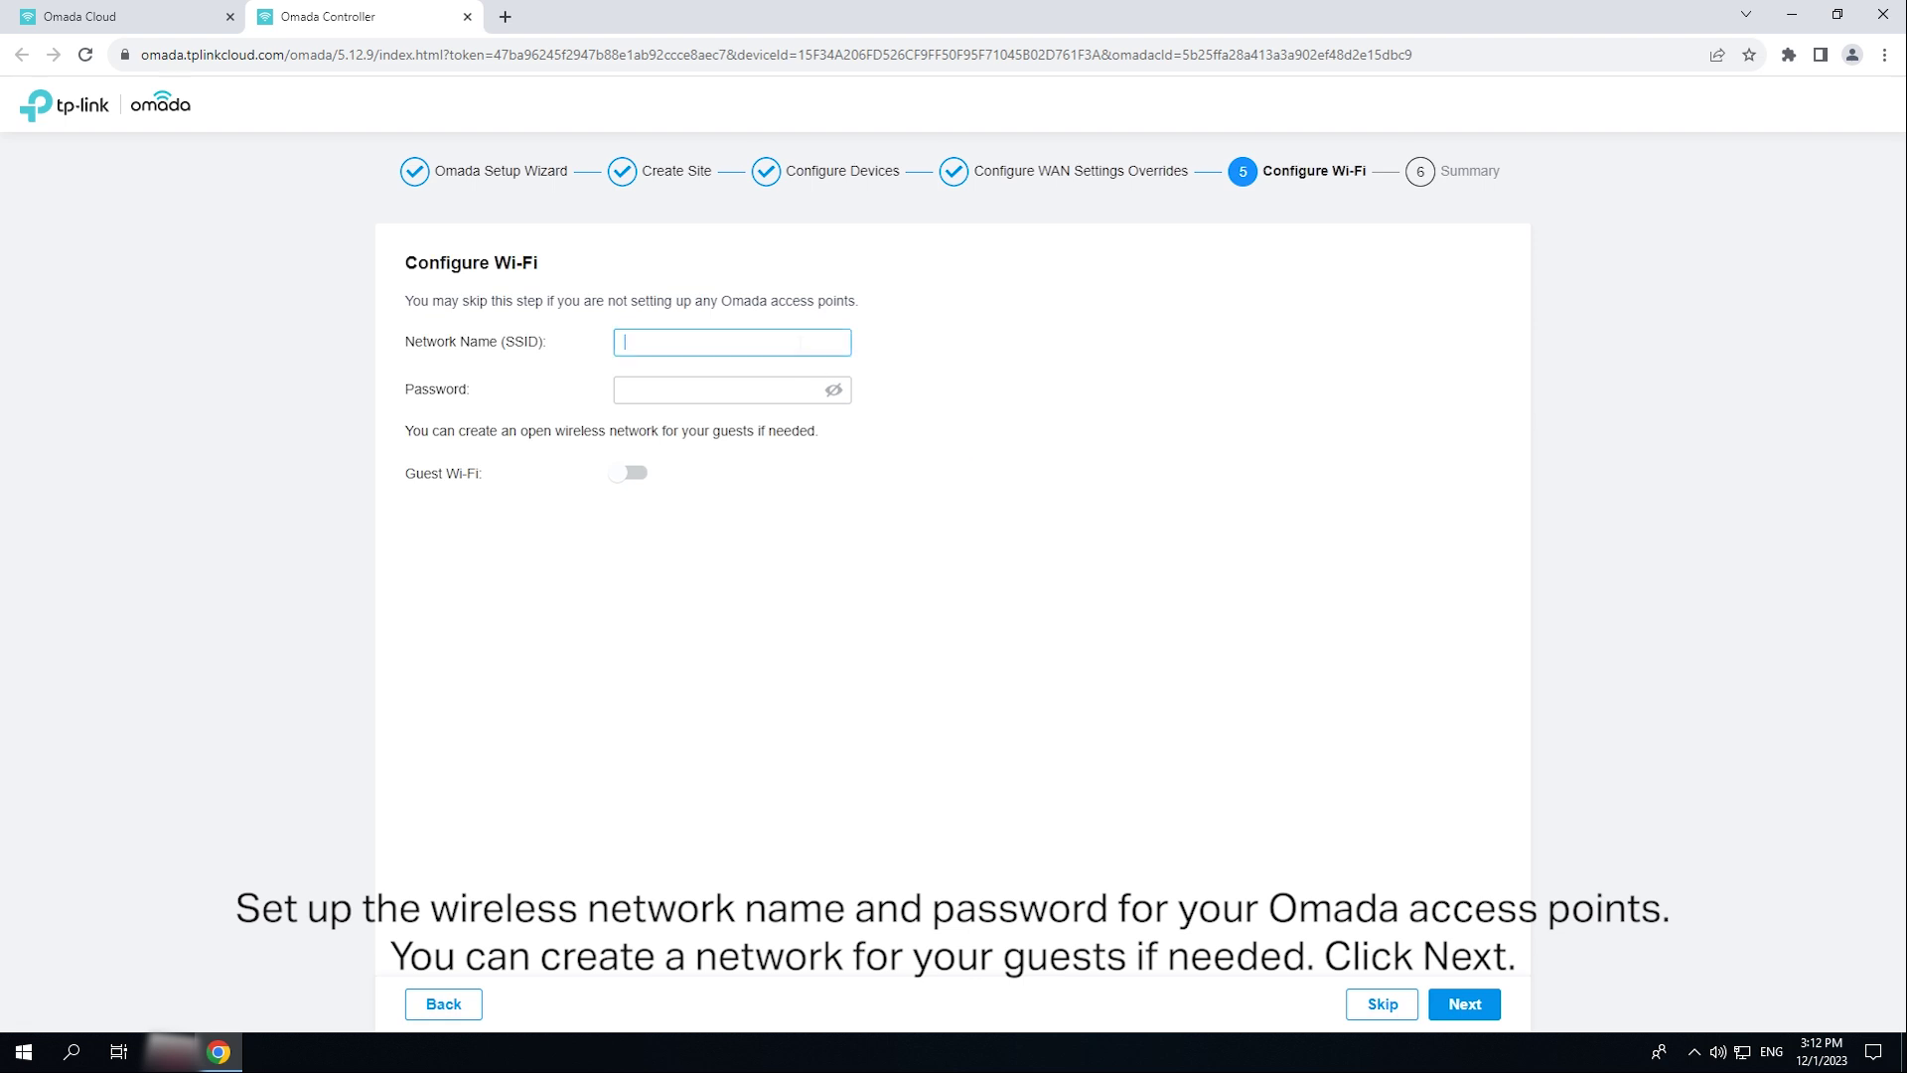
type("HK-Office")
left_click(795, 388)
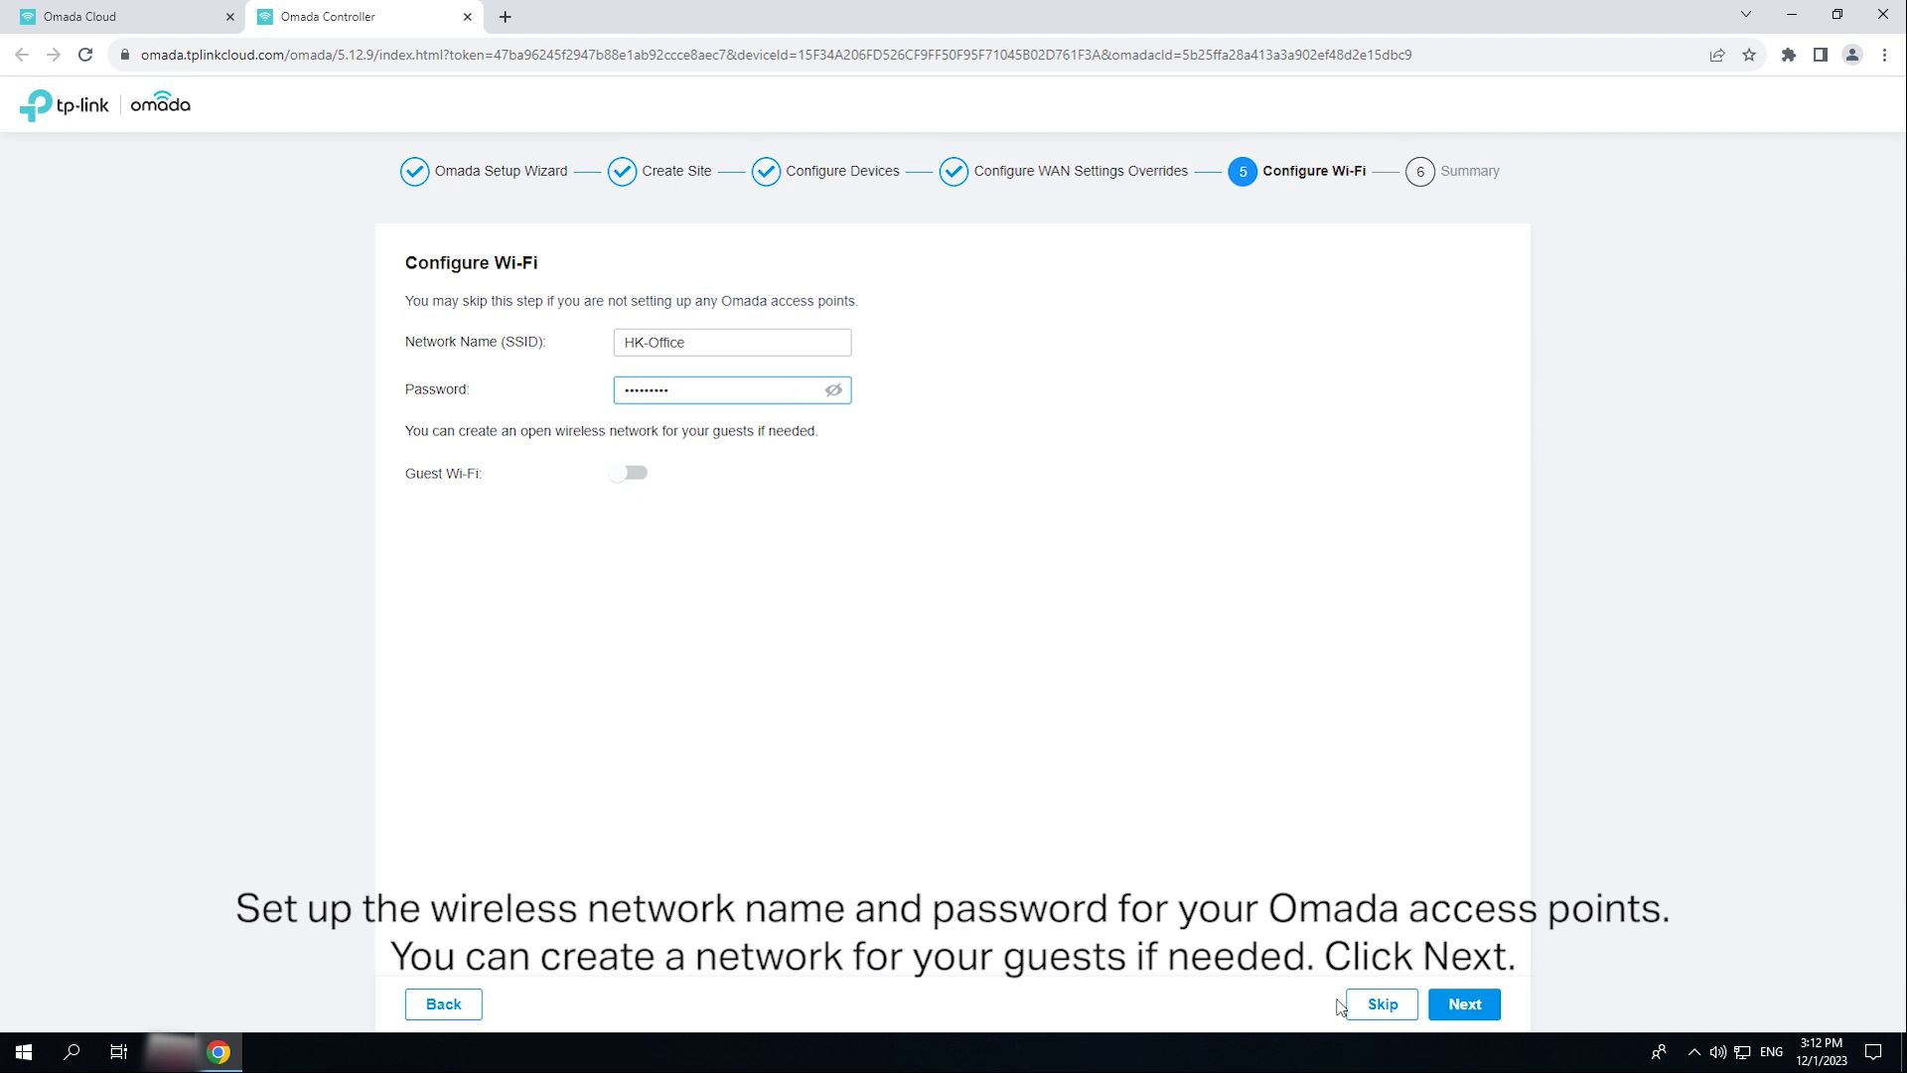
- Finish the setup wizard from its Summary page and advance through the tutorial slides to 'Tutorial Finished!'
left_click(1464, 1005)
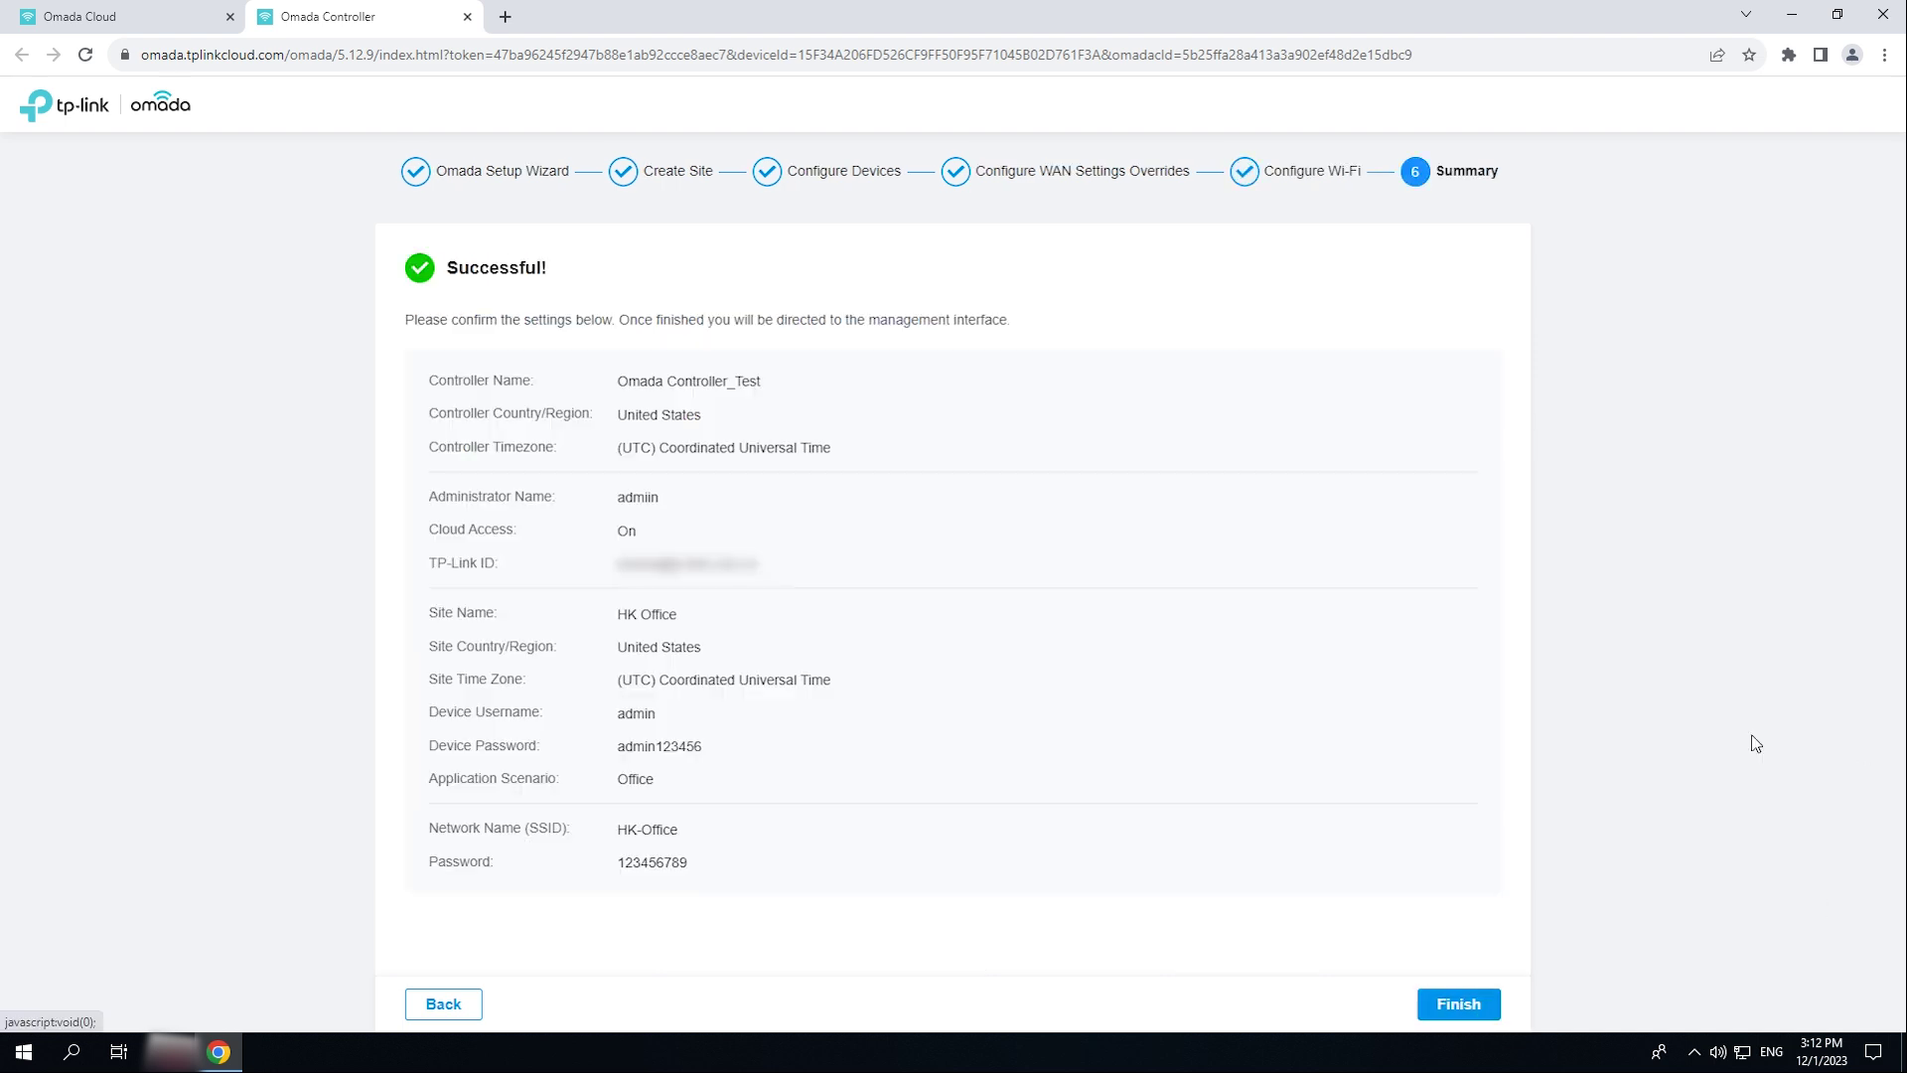
left_click(1480, 1007)
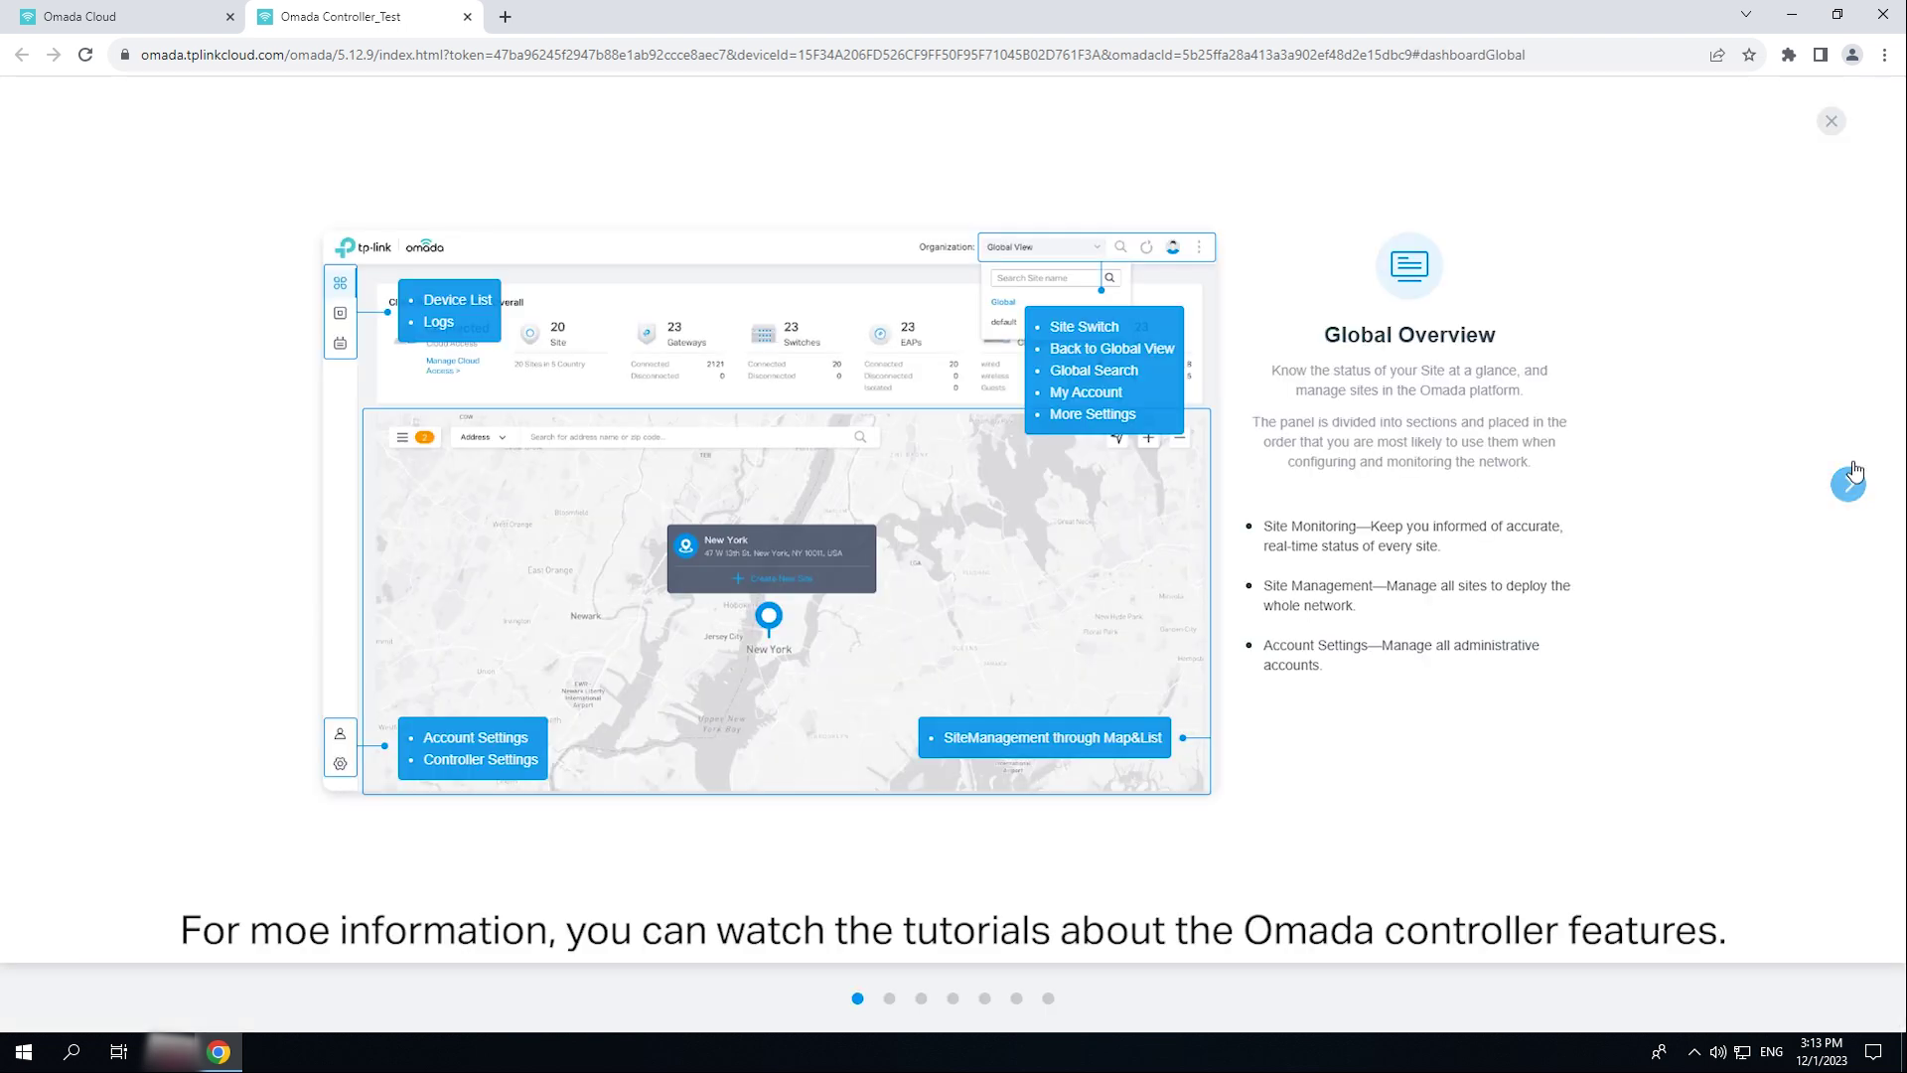
left_click(1846, 485)
left_click(1846, 486)
left_click(1846, 486)
left_click(1846, 485)
left_click(1846, 486)
left_click(1846, 485)
left_click(1846, 486)
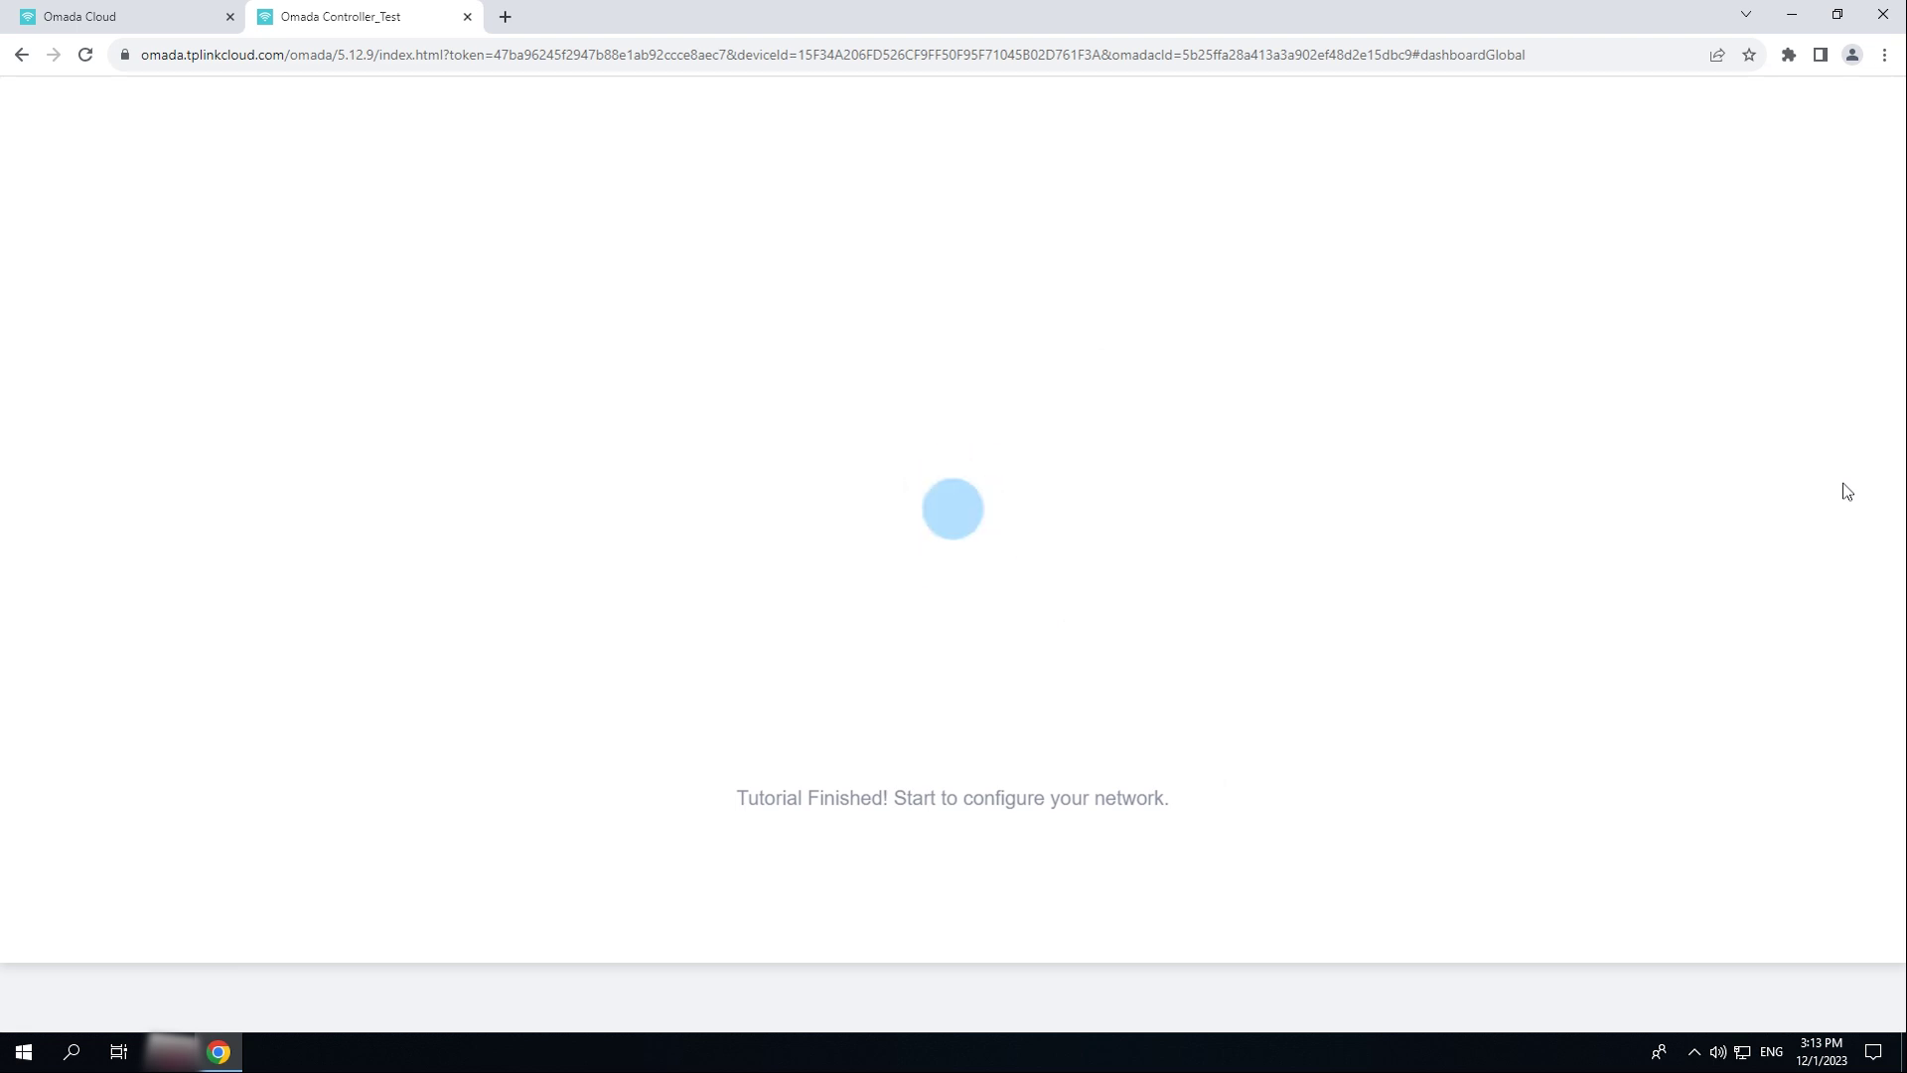